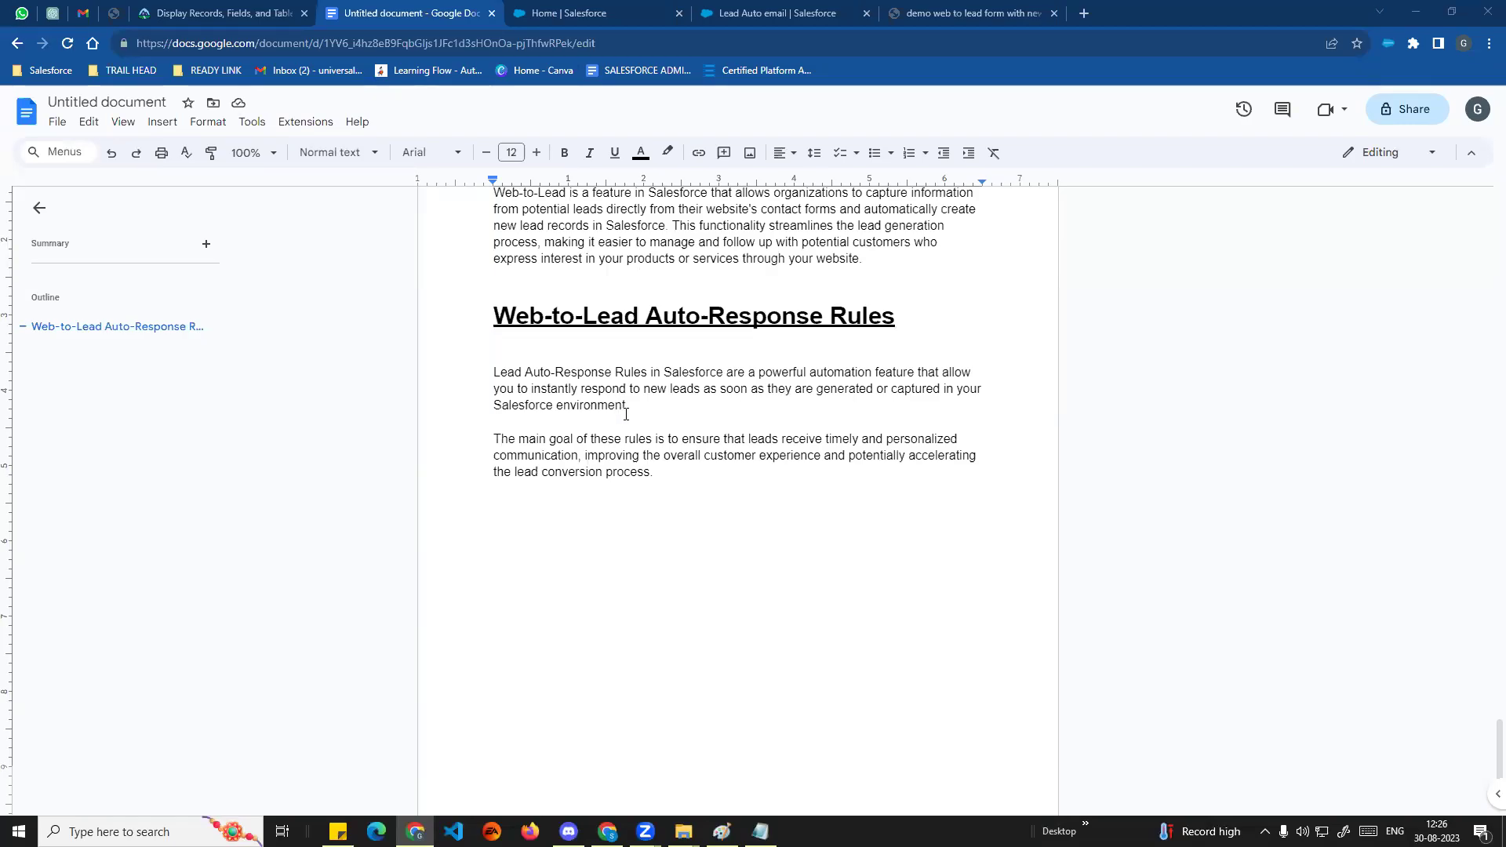
Skim the auto-response instructions, then open the Salesforce Leads list showing five recently viewed leads.
drag(504, 315, 924, 322)
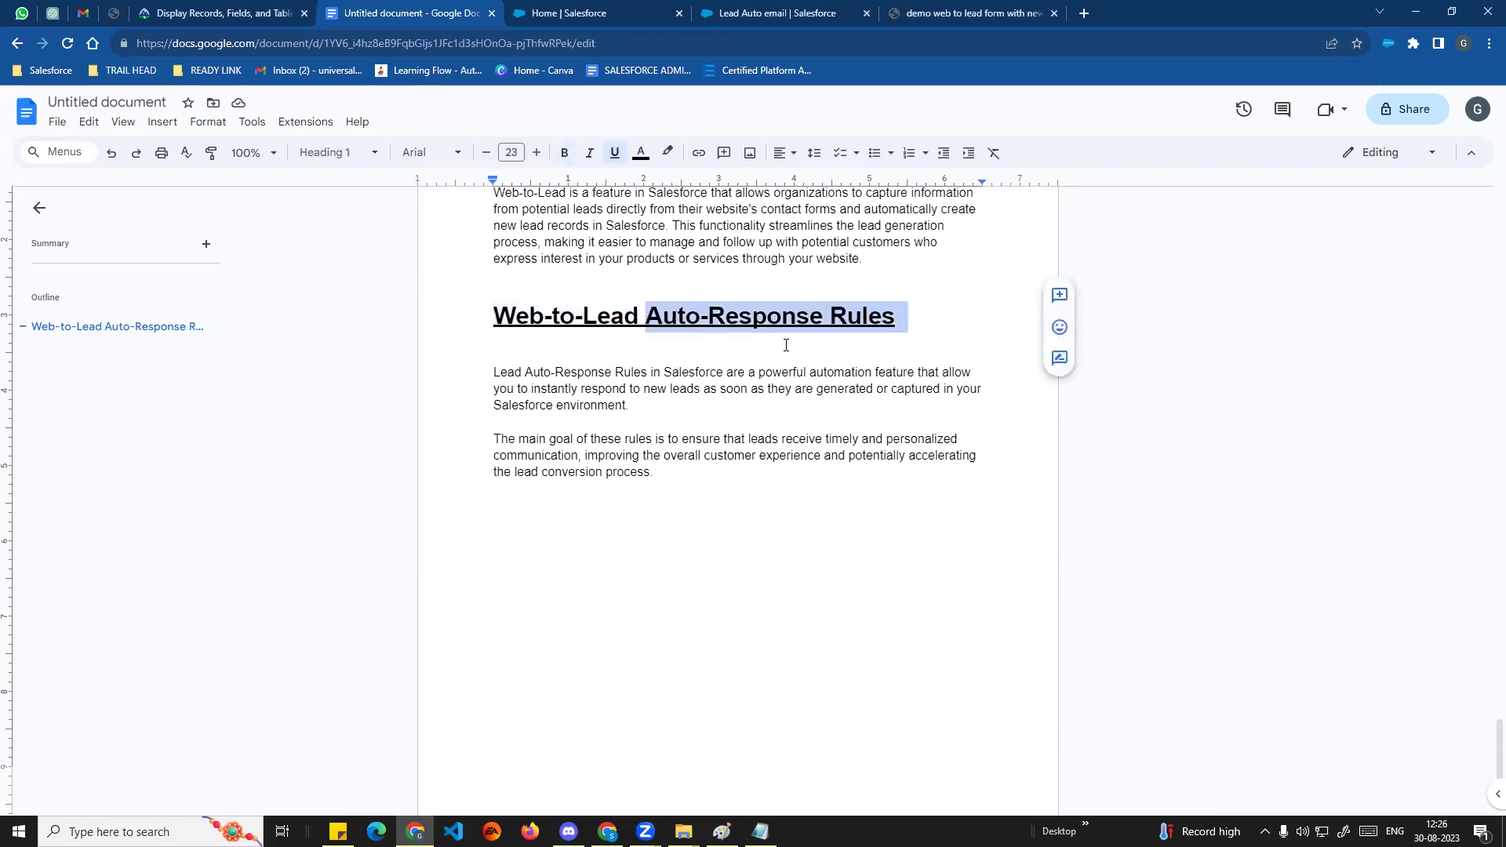
scroll(764, 398, up, 3)
drag(484, 365, 676, 366)
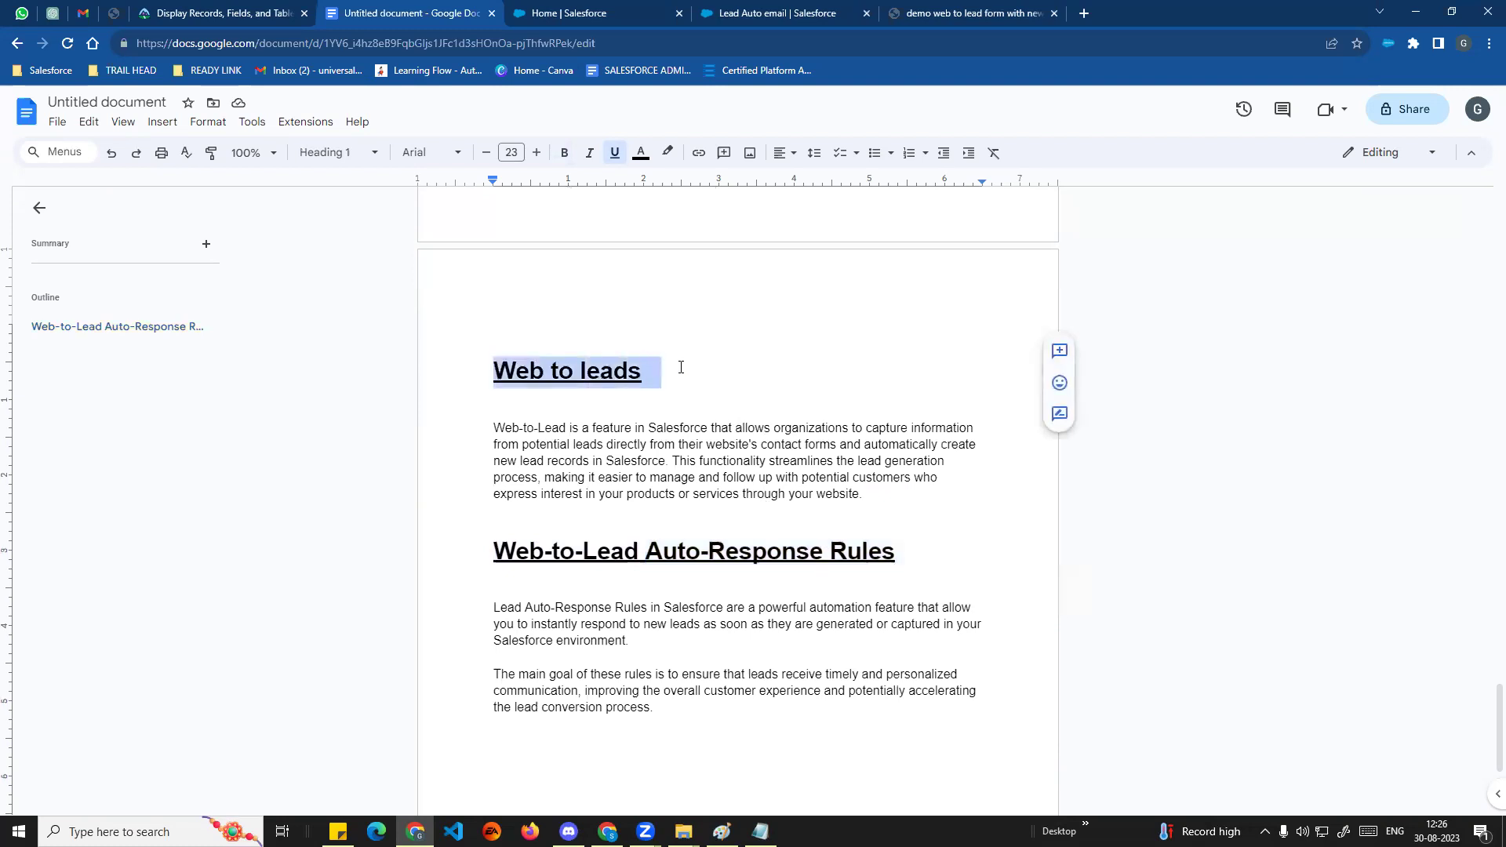
scroll(677, 422, down, 1)
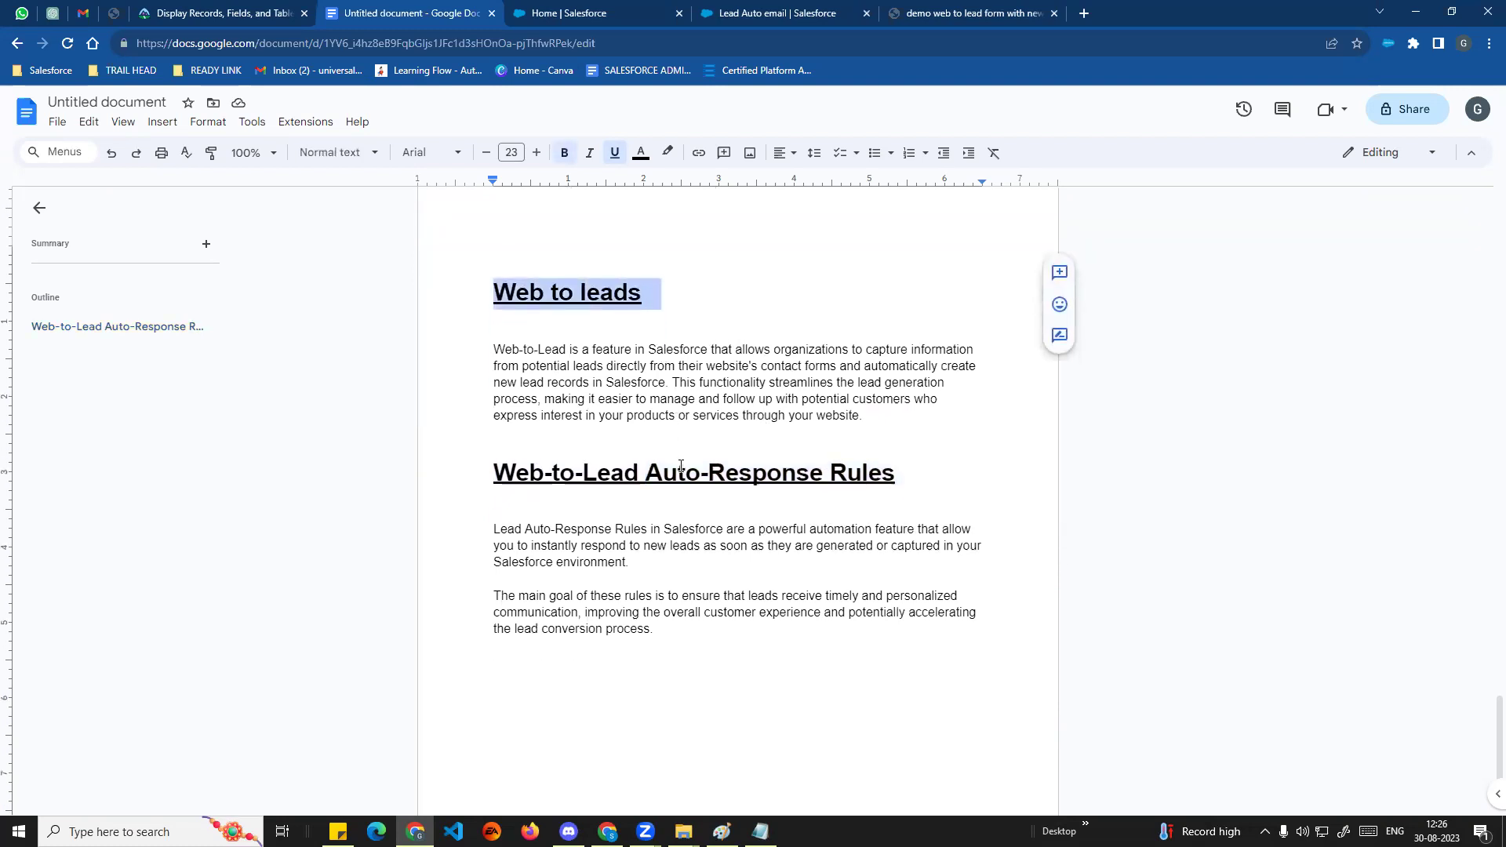
scroll(678, 457, down, 1)
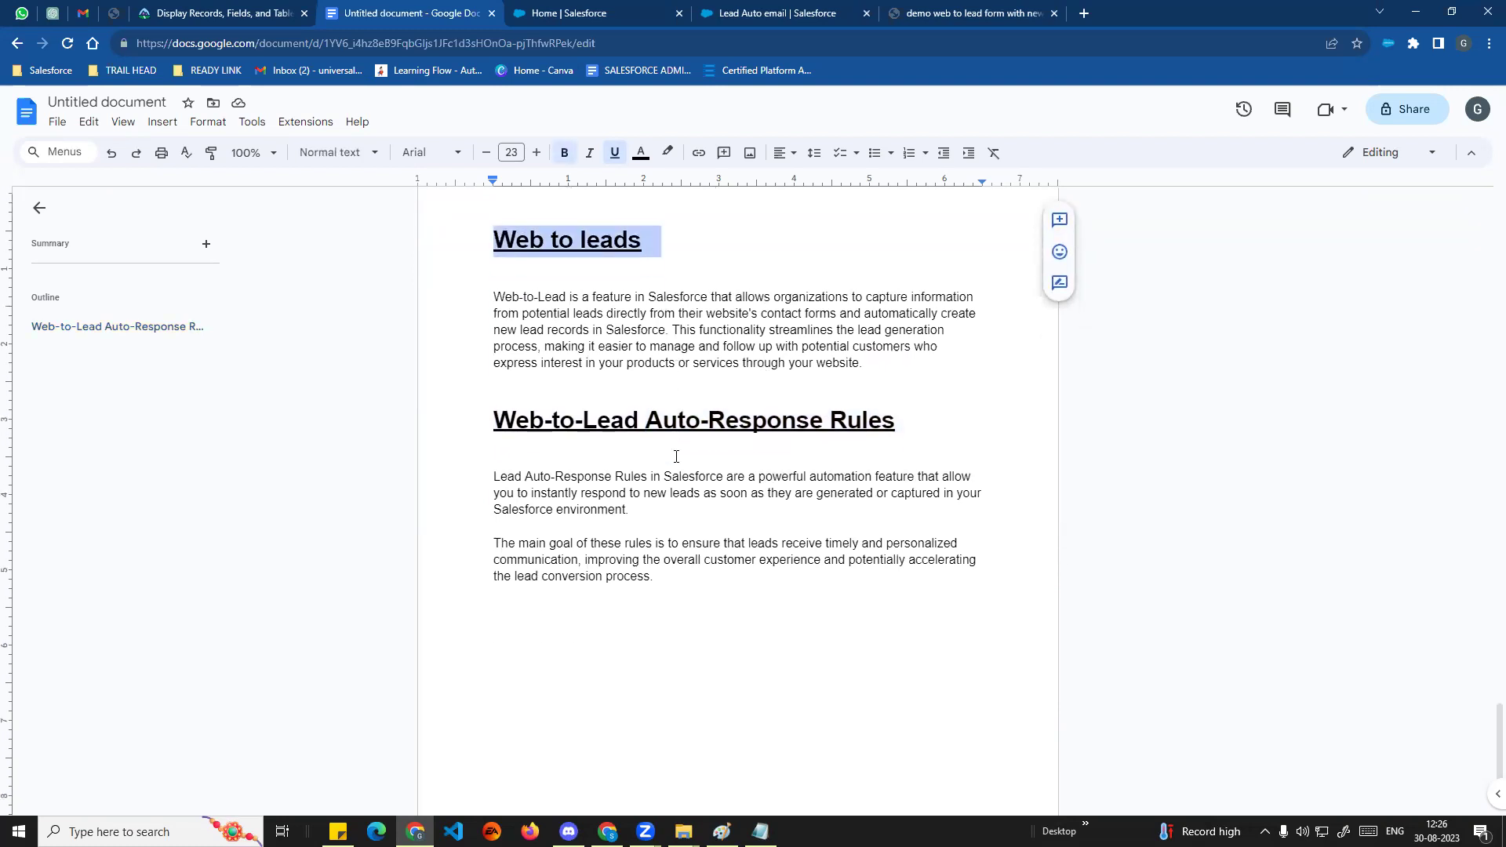
click(603, 11)
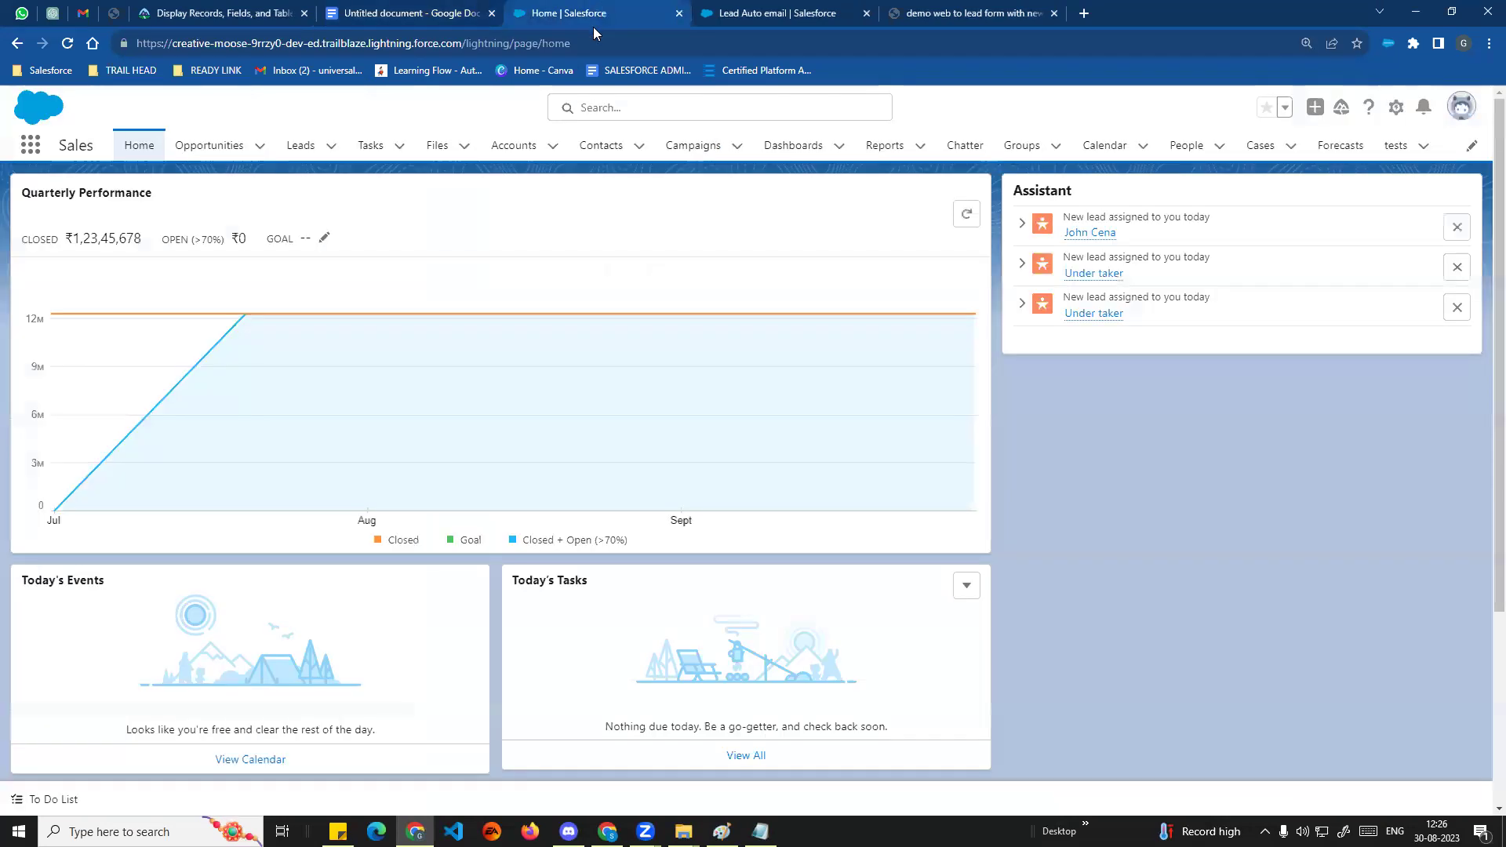
click(301, 145)
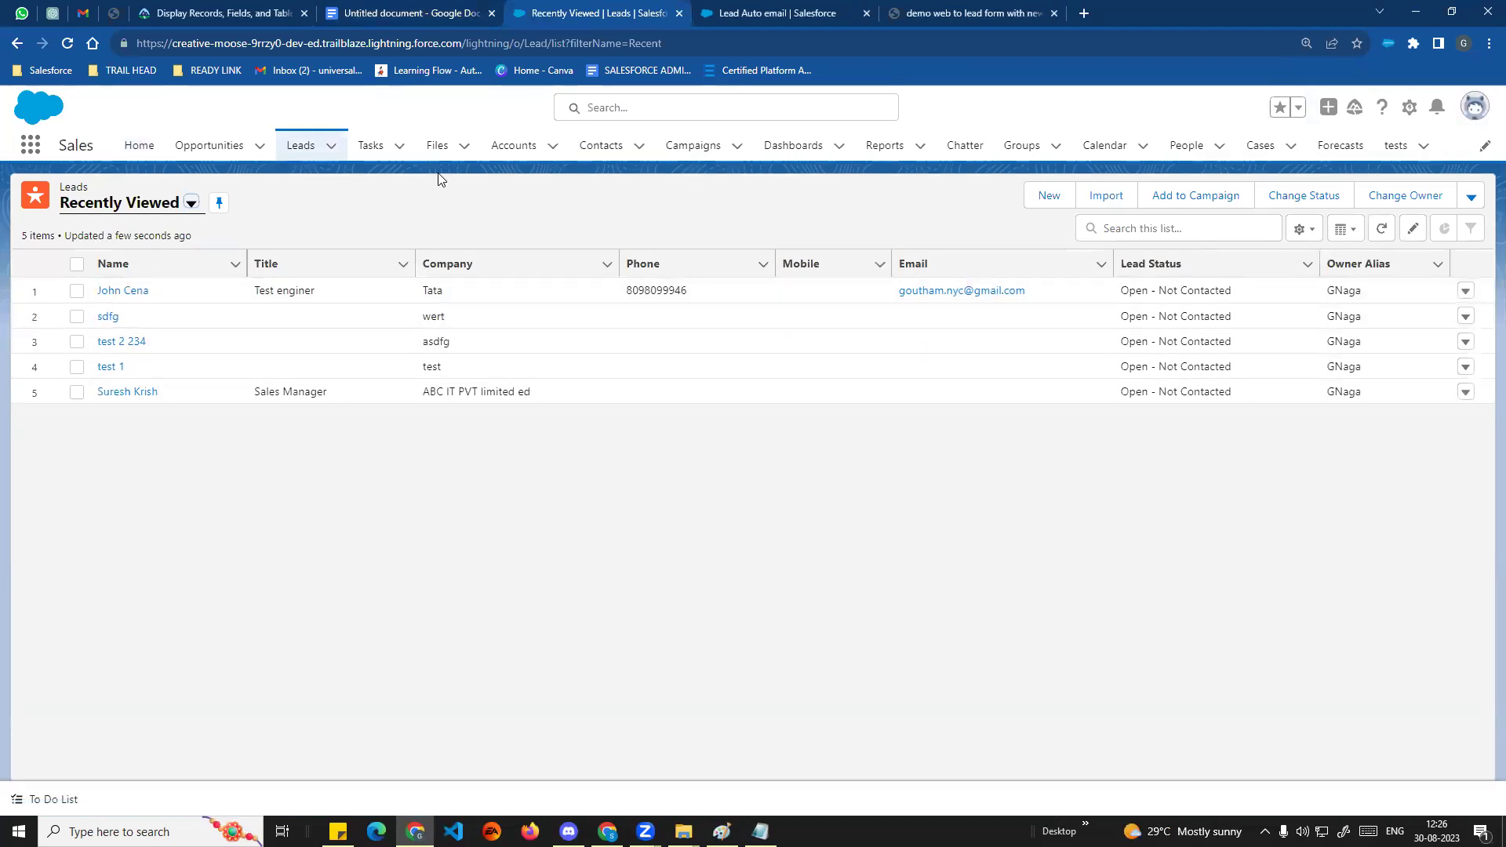
click(428, 13)
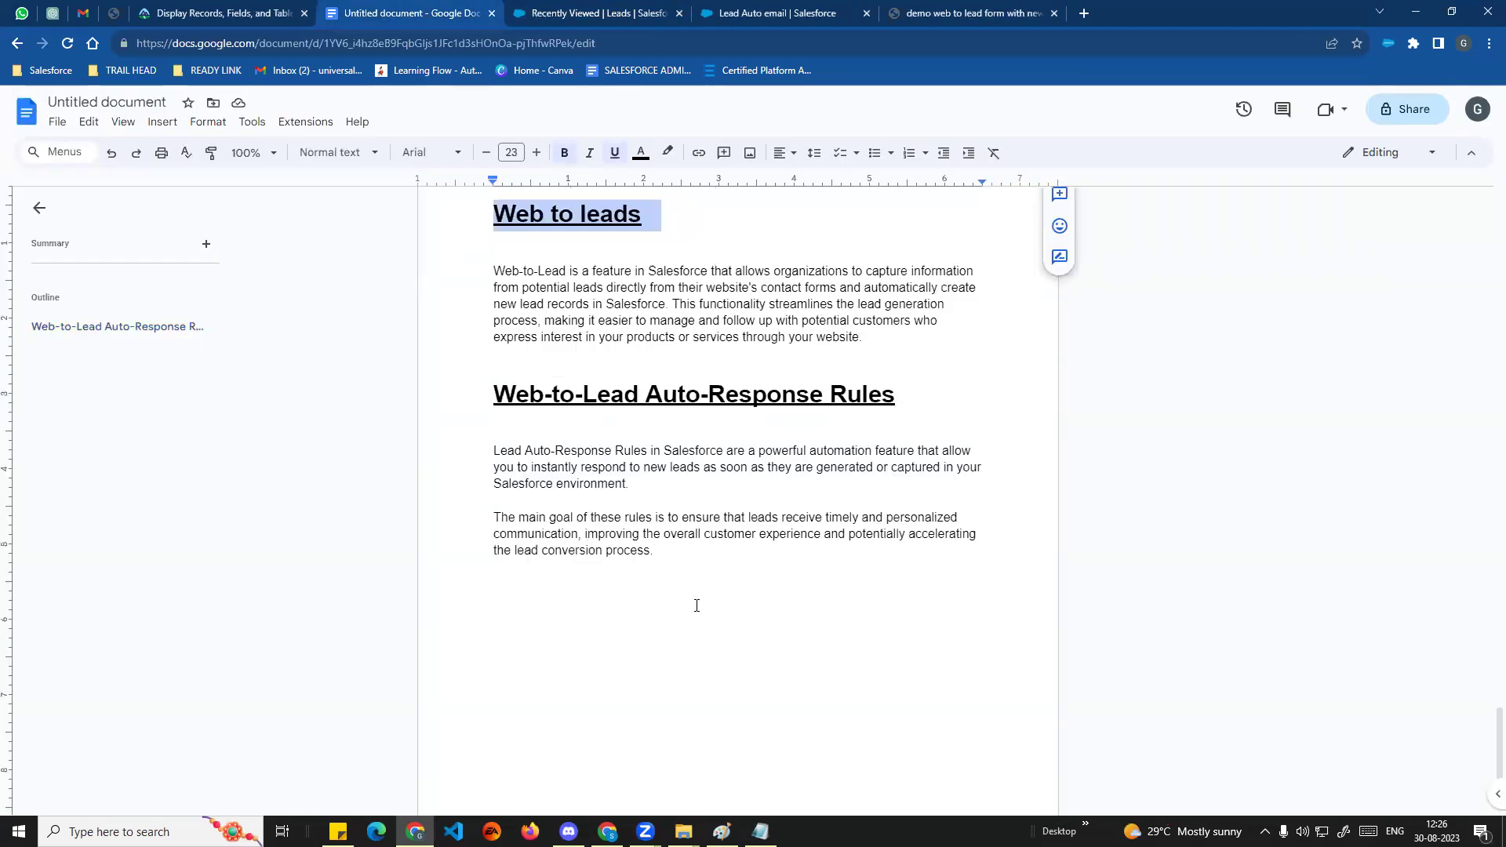
drag(653, 392, 896, 394)
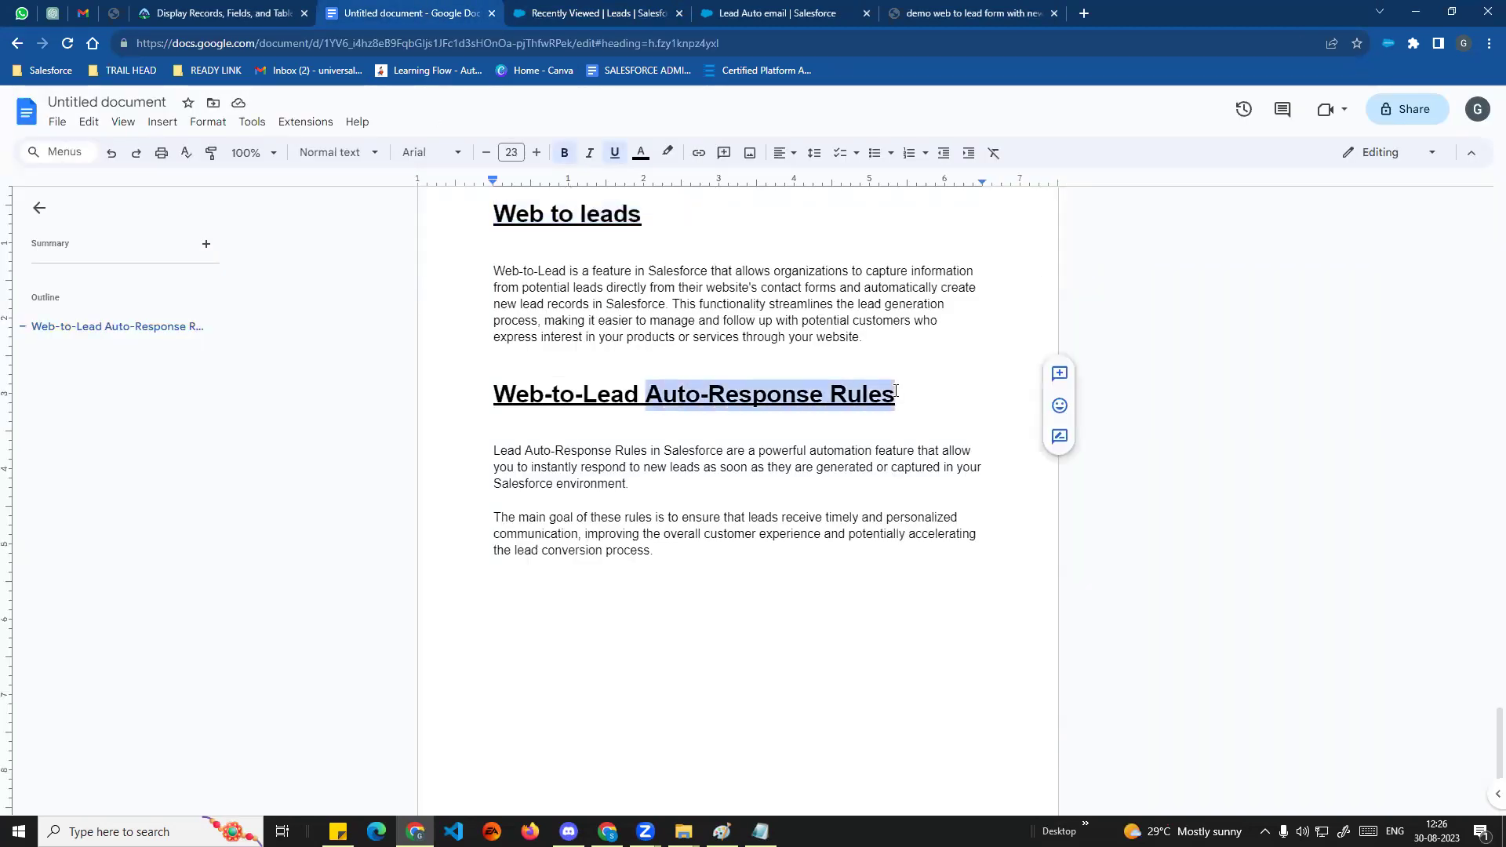
click(746, 443)
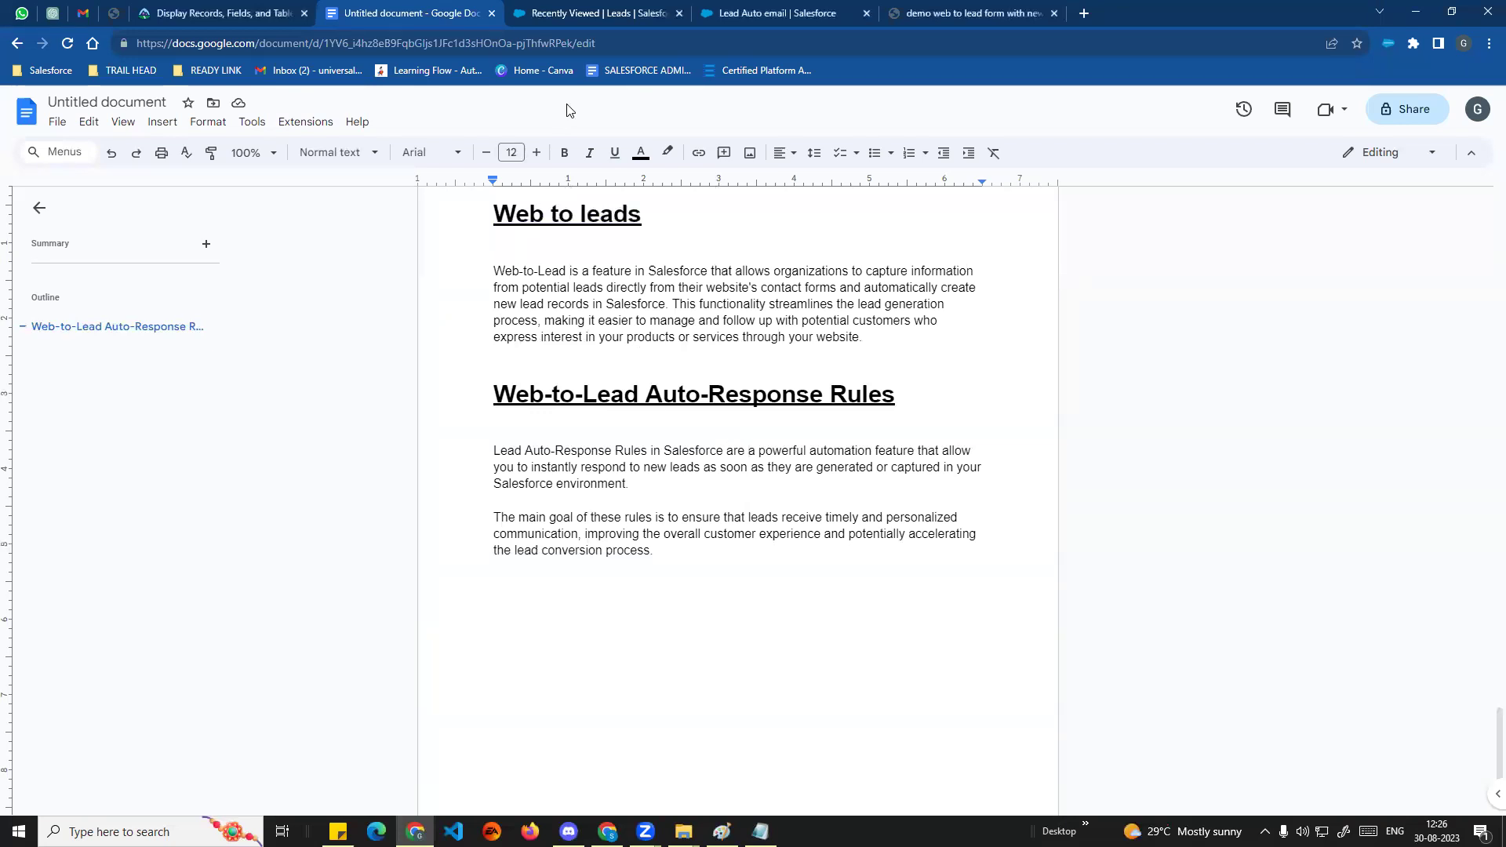
click(602, 11)
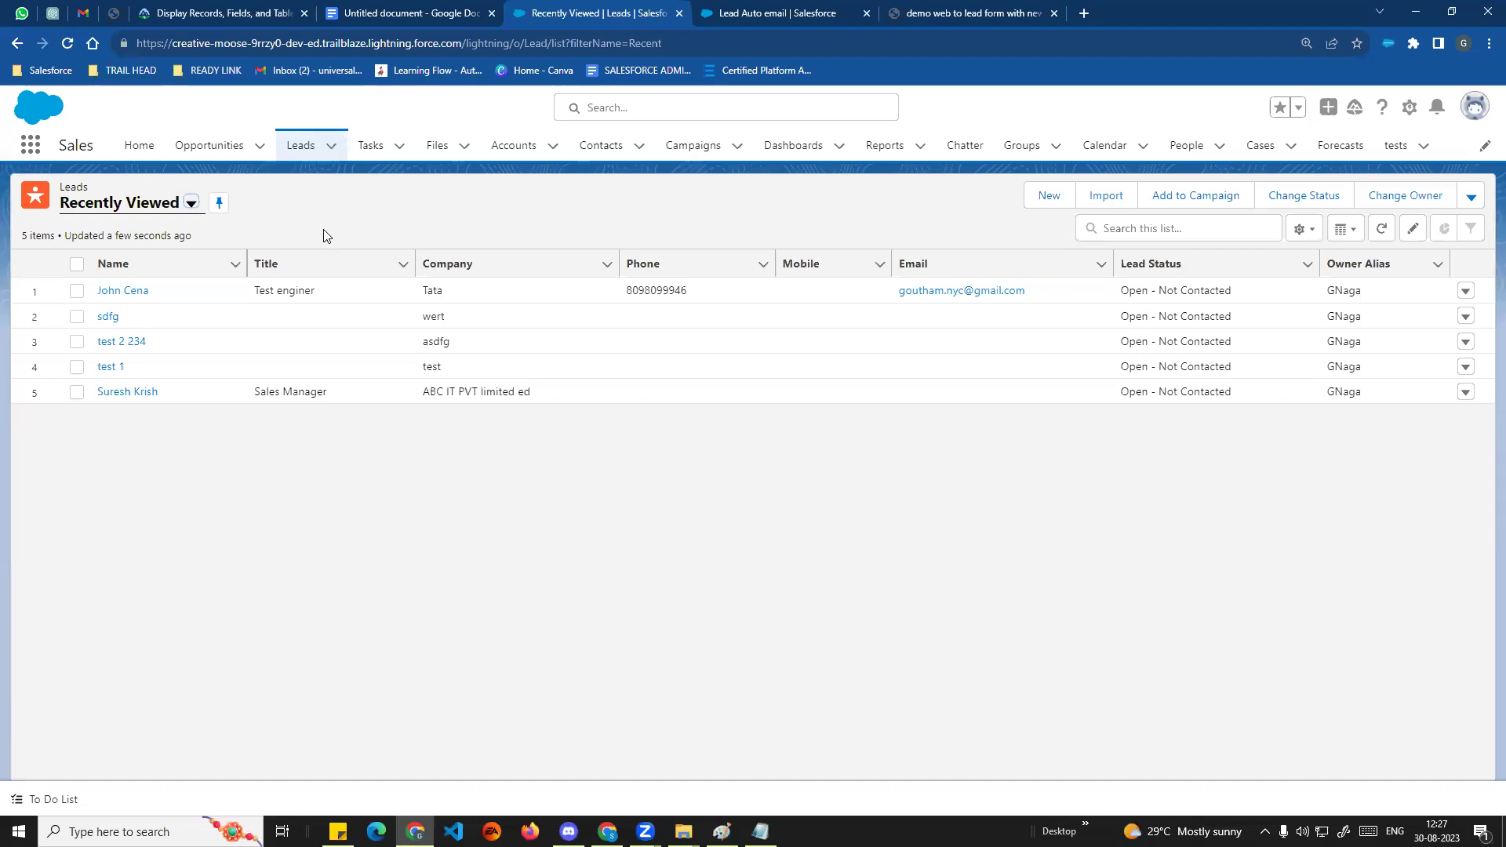
Review the Tata lead's detail fields, then bring up the demo web-to-lead form.
click(127, 294)
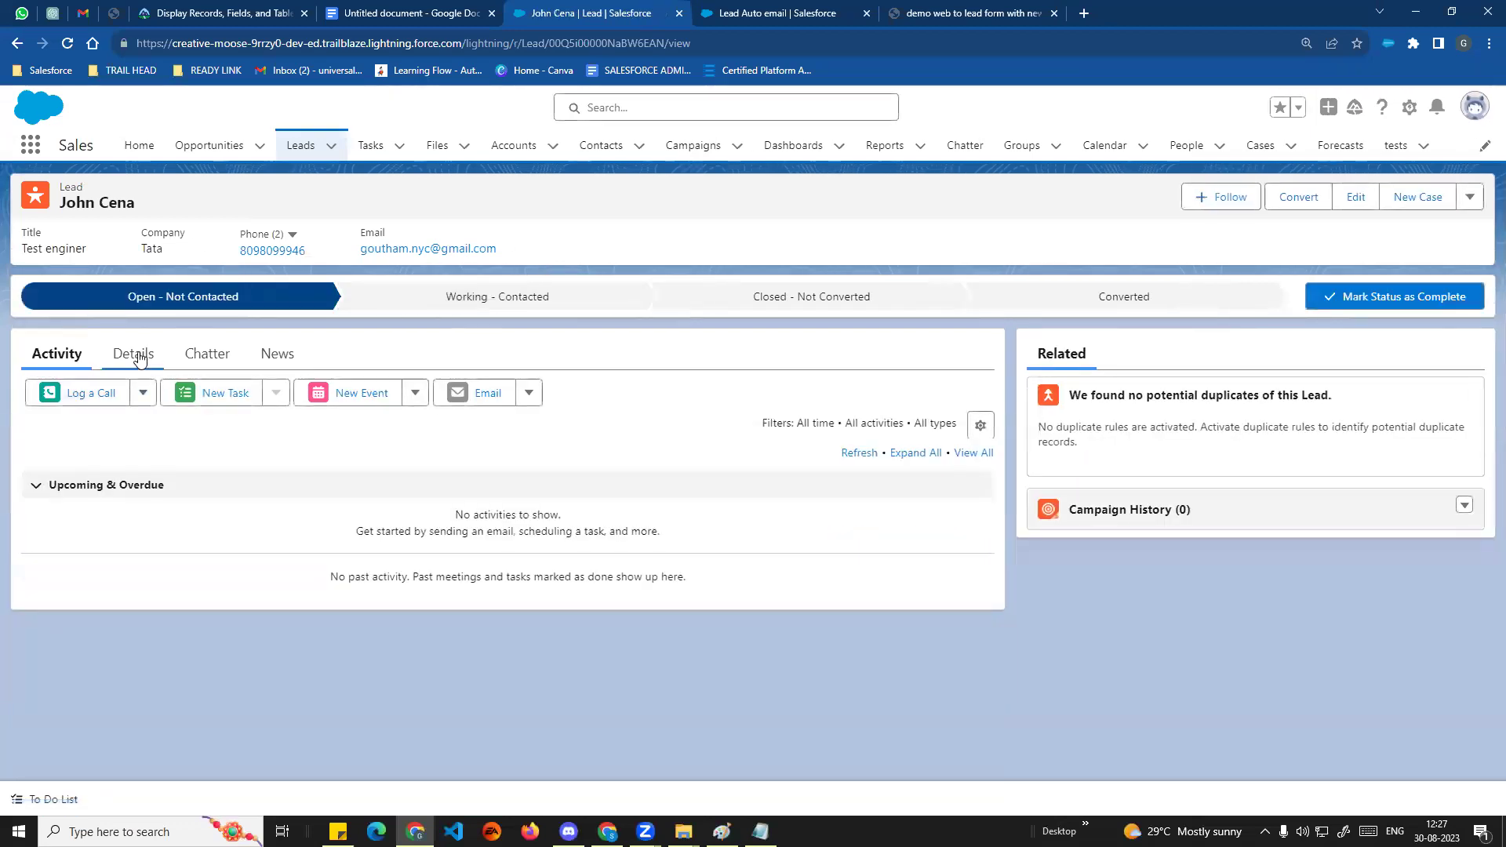
click(126, 351)
scroll(784, 619, down, 1)
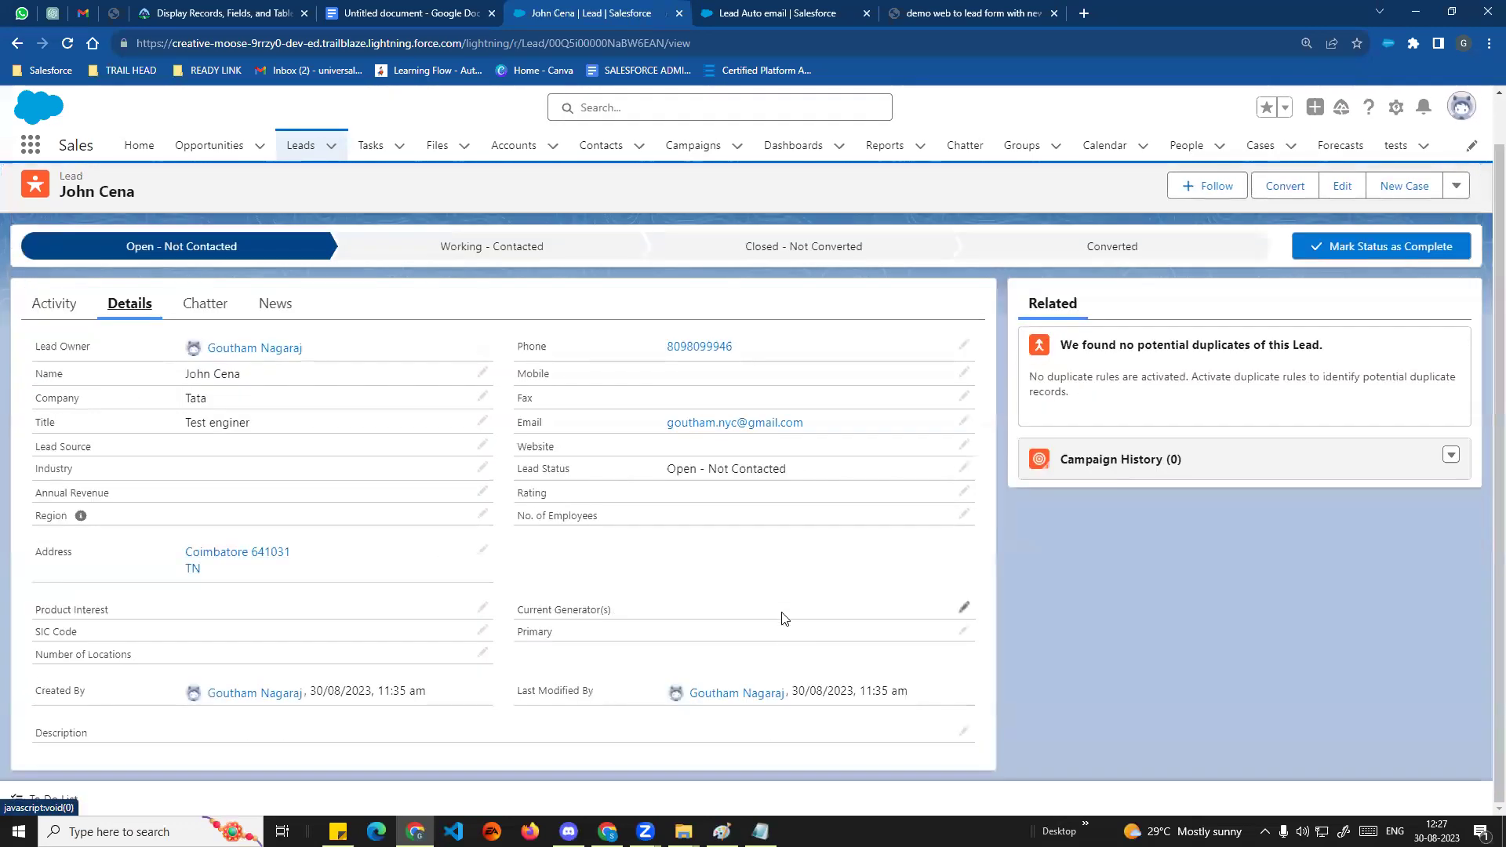
scroll(780, 614, up, 1)
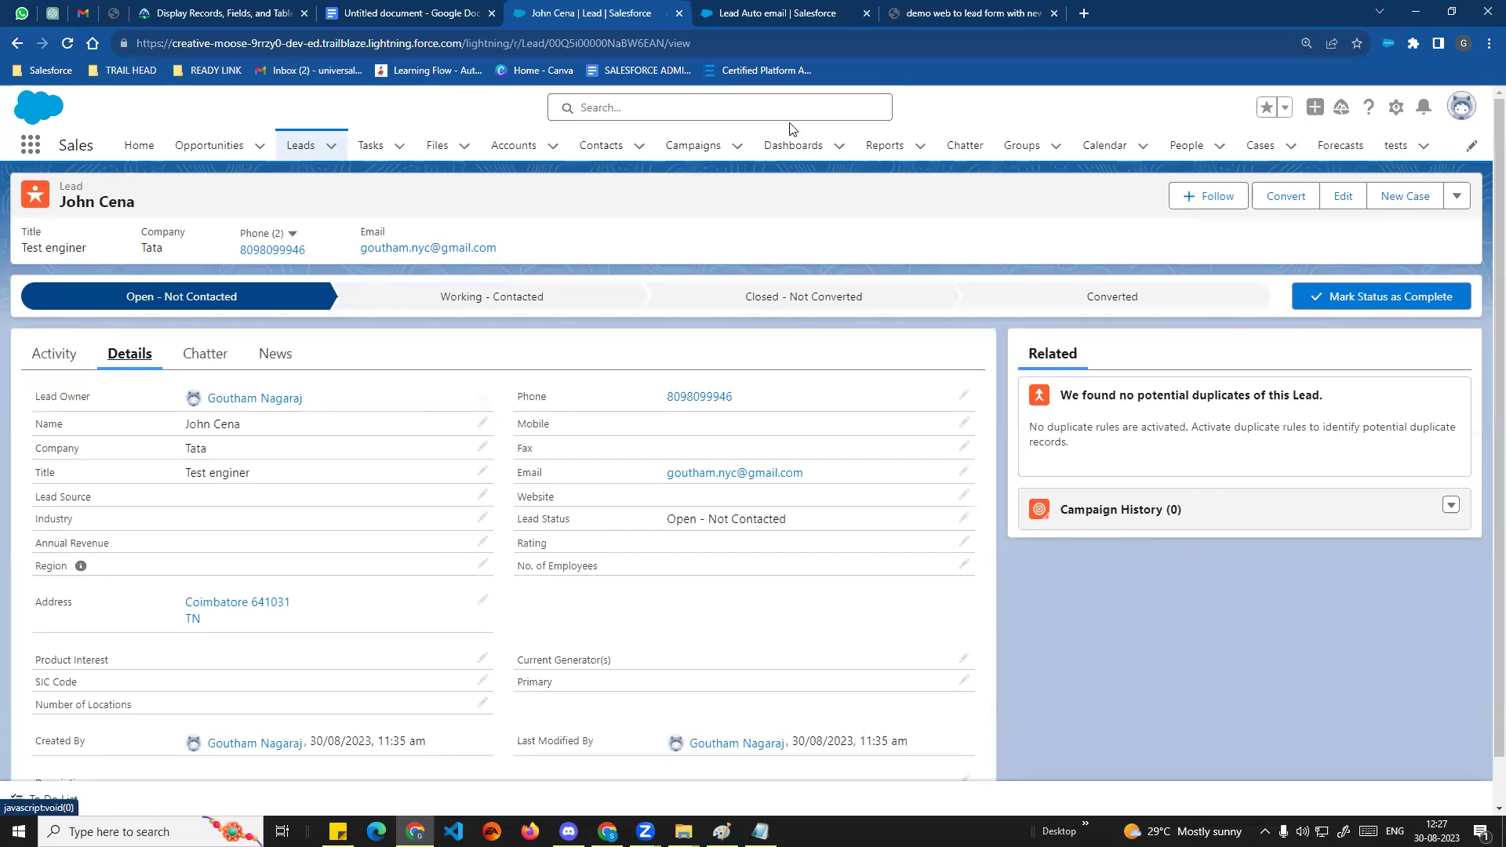
key(ctrl+9)
drag(11, 100, 47, 99)
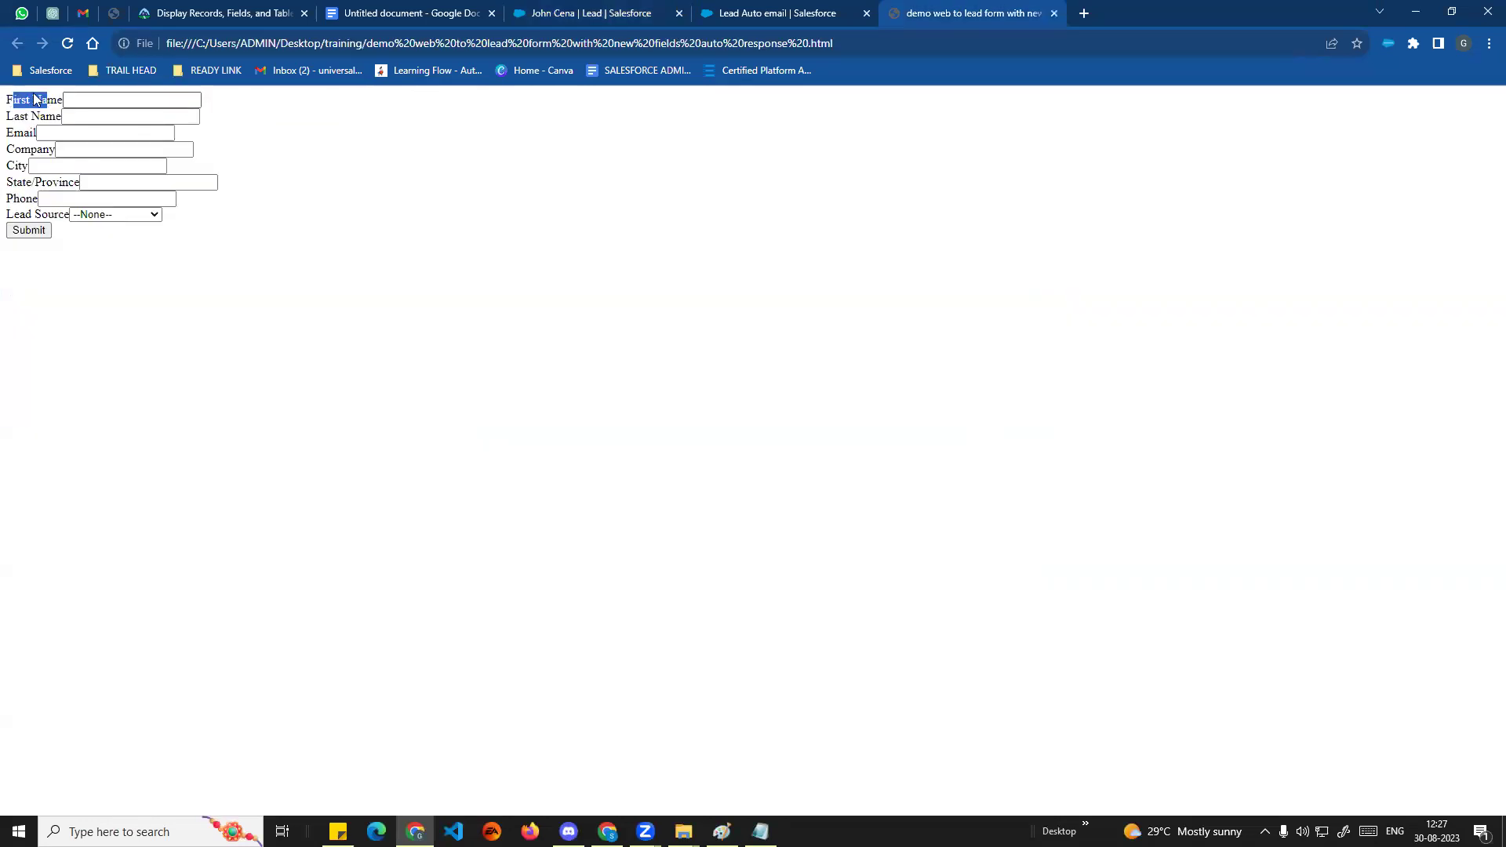
Try the form's First Name field, dismiss autofill, and go to the Lead Auto email template.
click(334, 222)
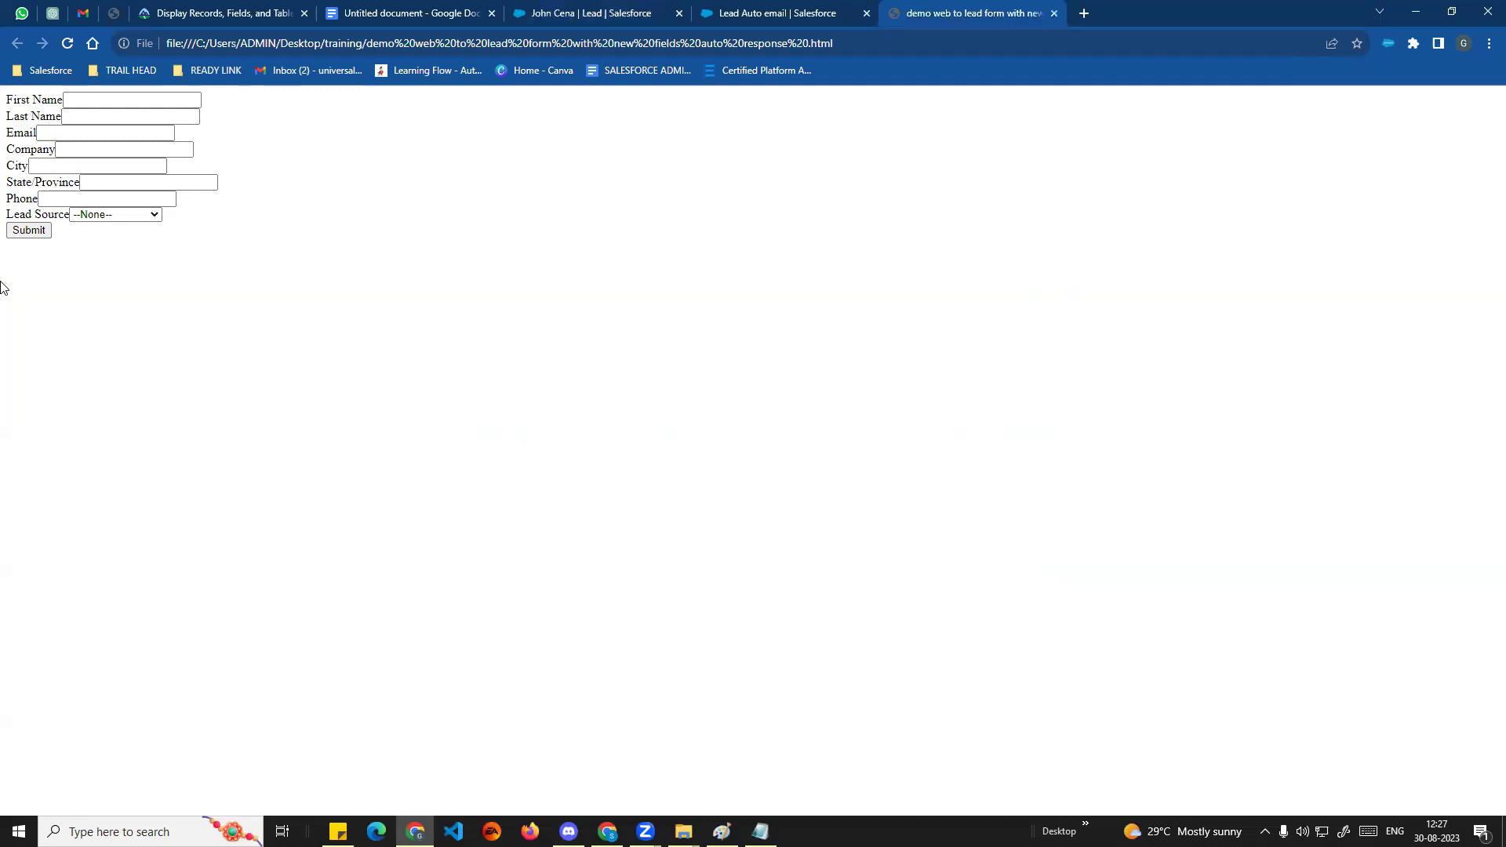
click(161, 107)
click(136, 100)
click(326, 147)
key(ctrl+shift+Tab)
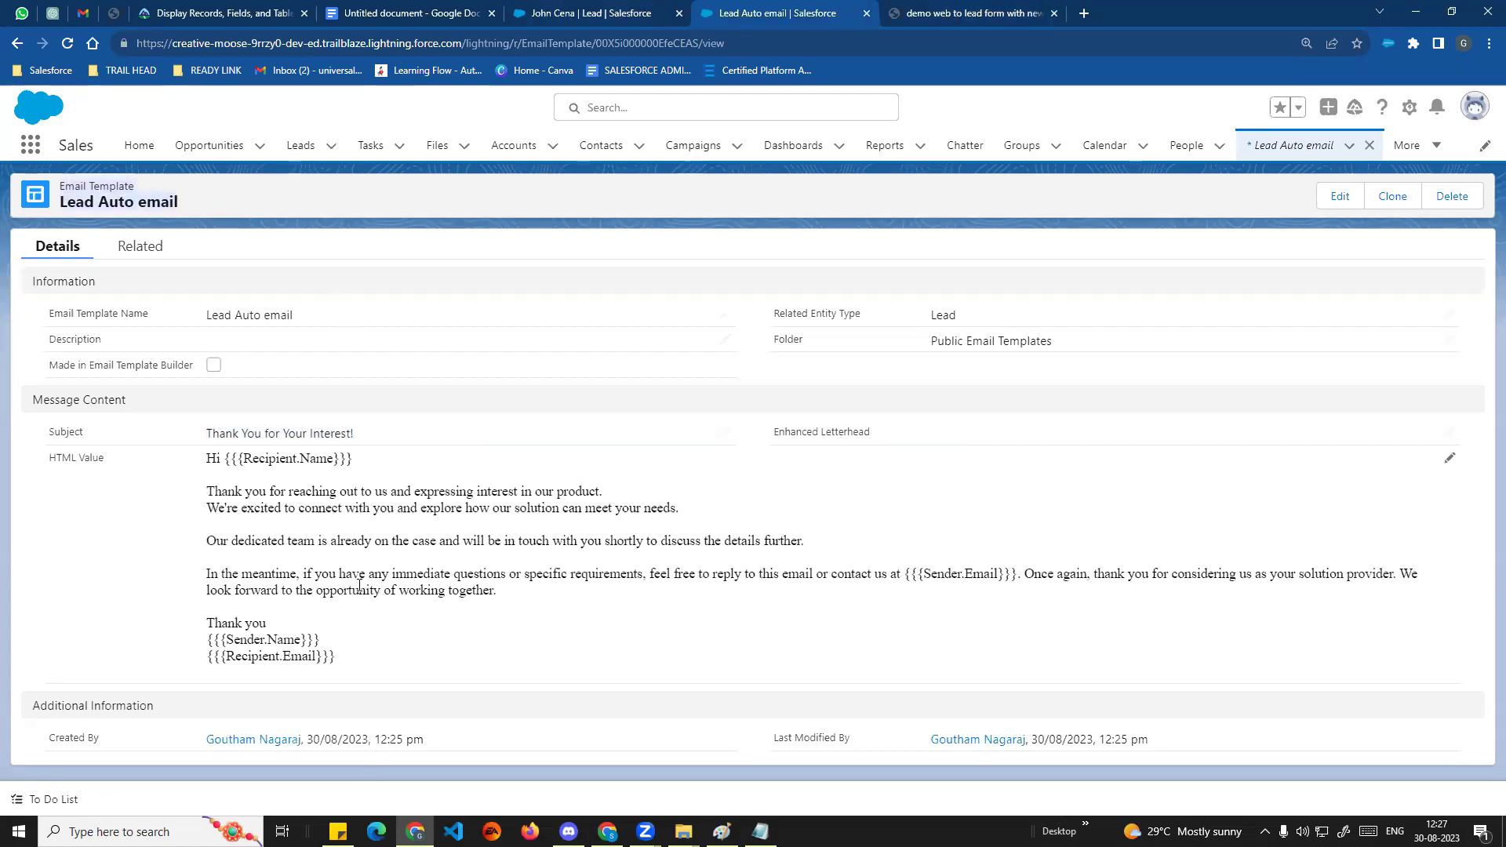
Review the Lead Auto email template's message body, then return to the Tata lead record.
drag(207, 458, 334, 666)
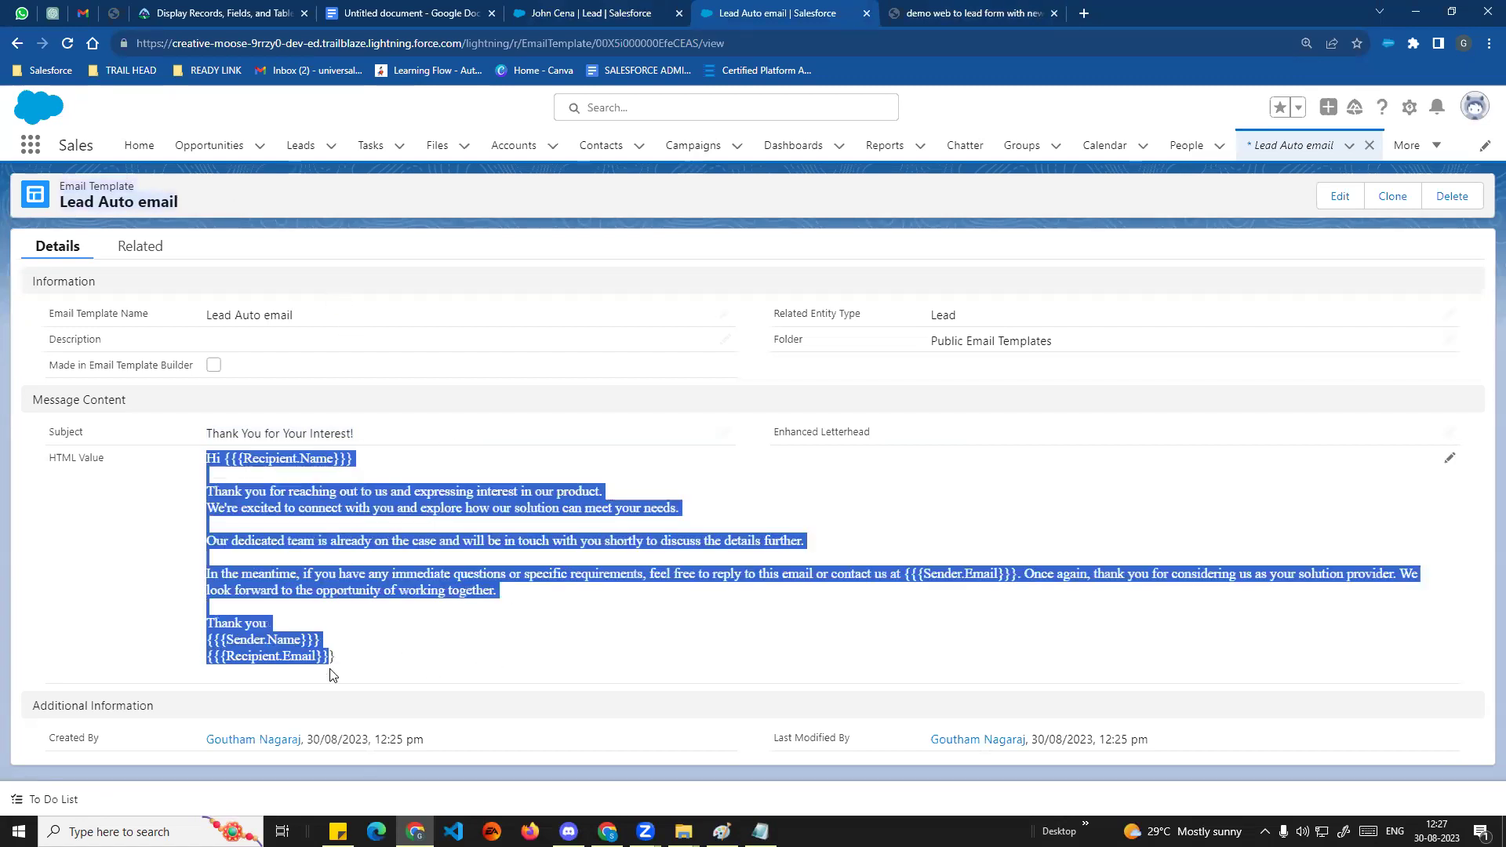
click(436, 673)
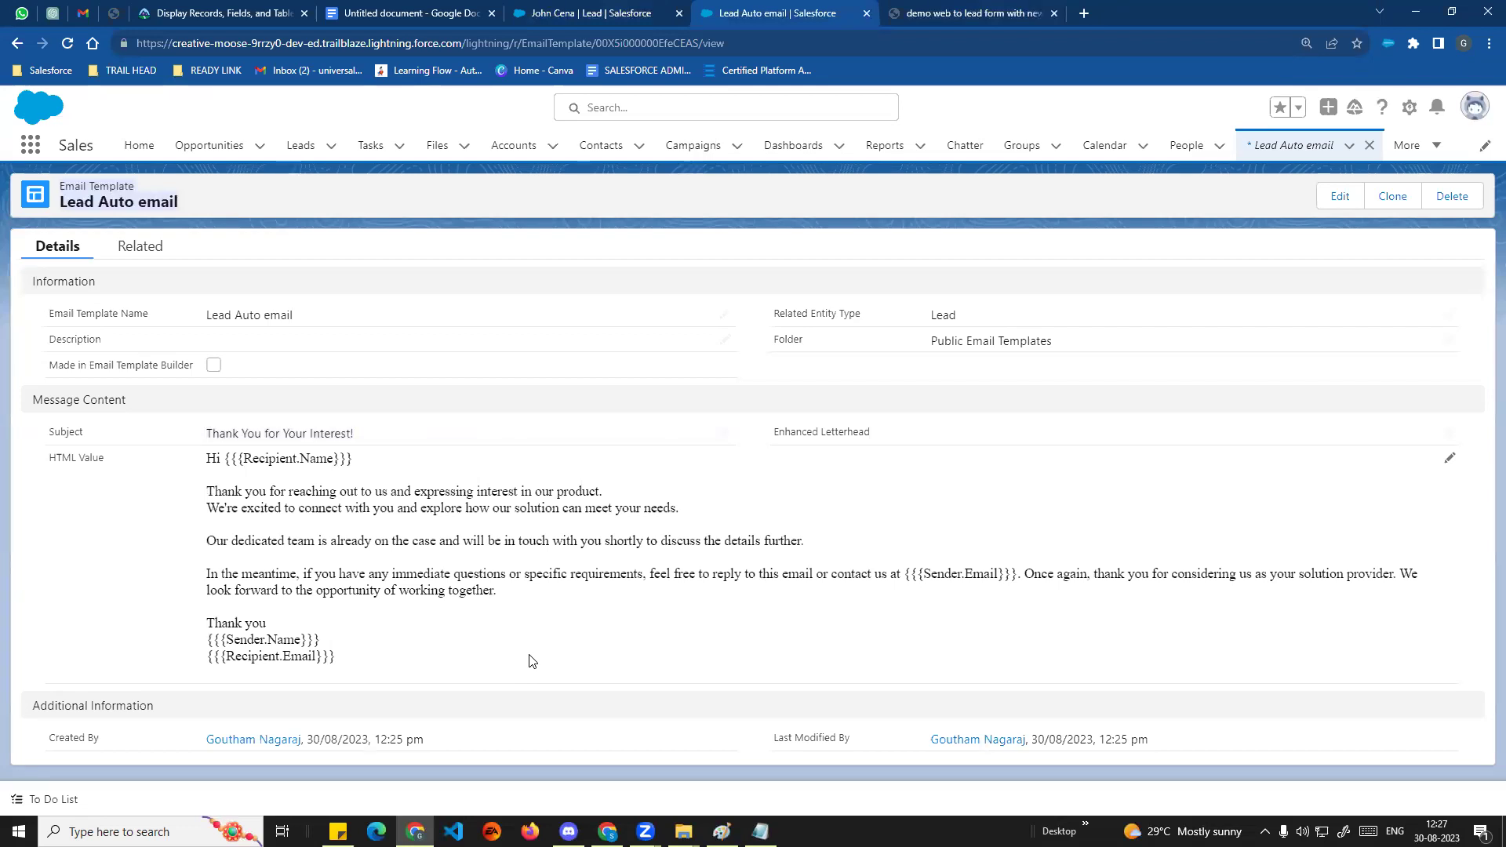
drag(213, 458, 461, 669)
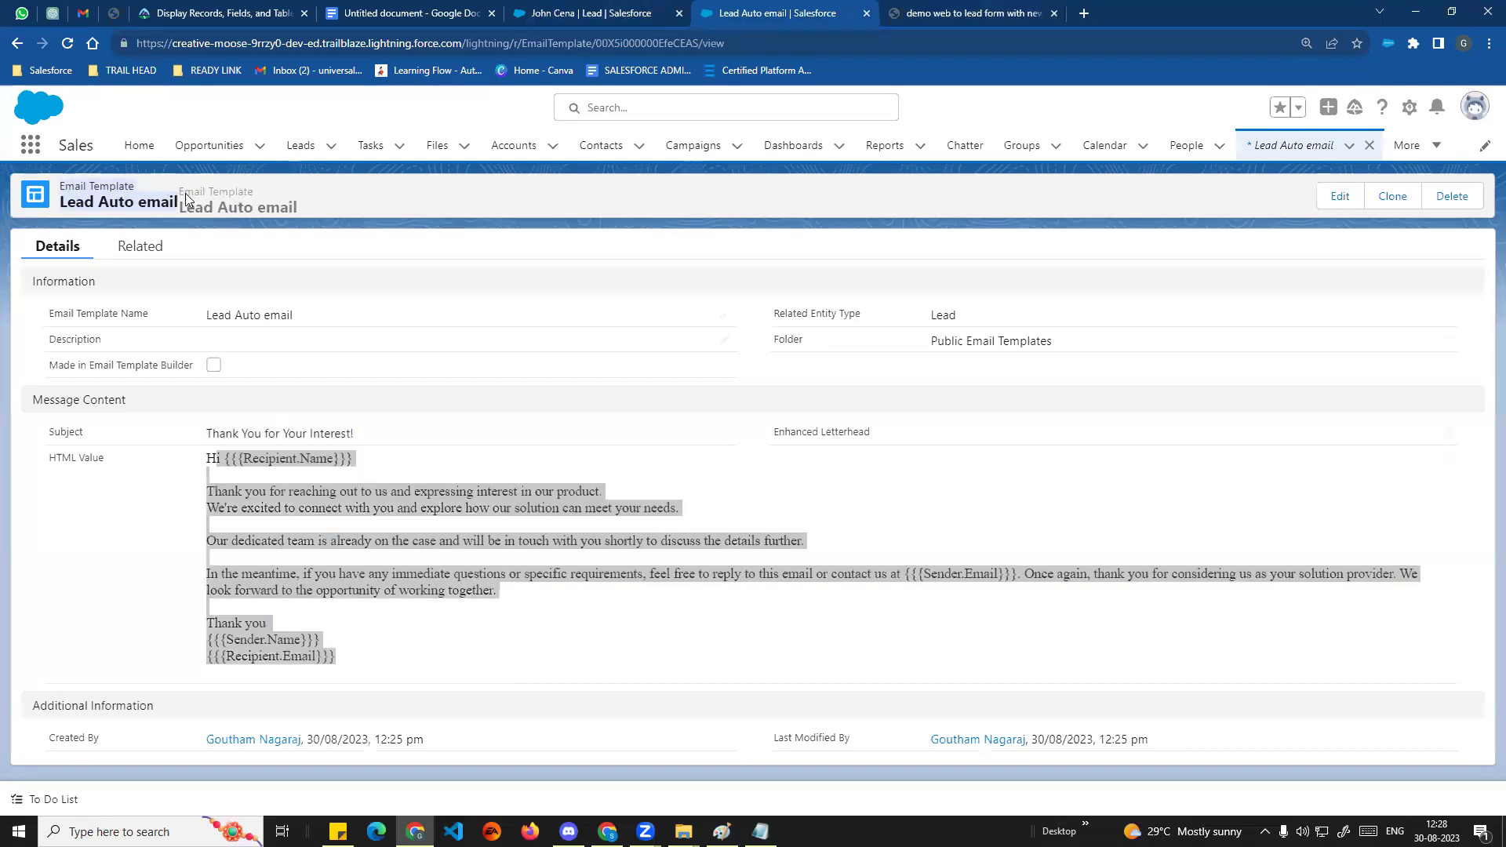
click(322, 751)
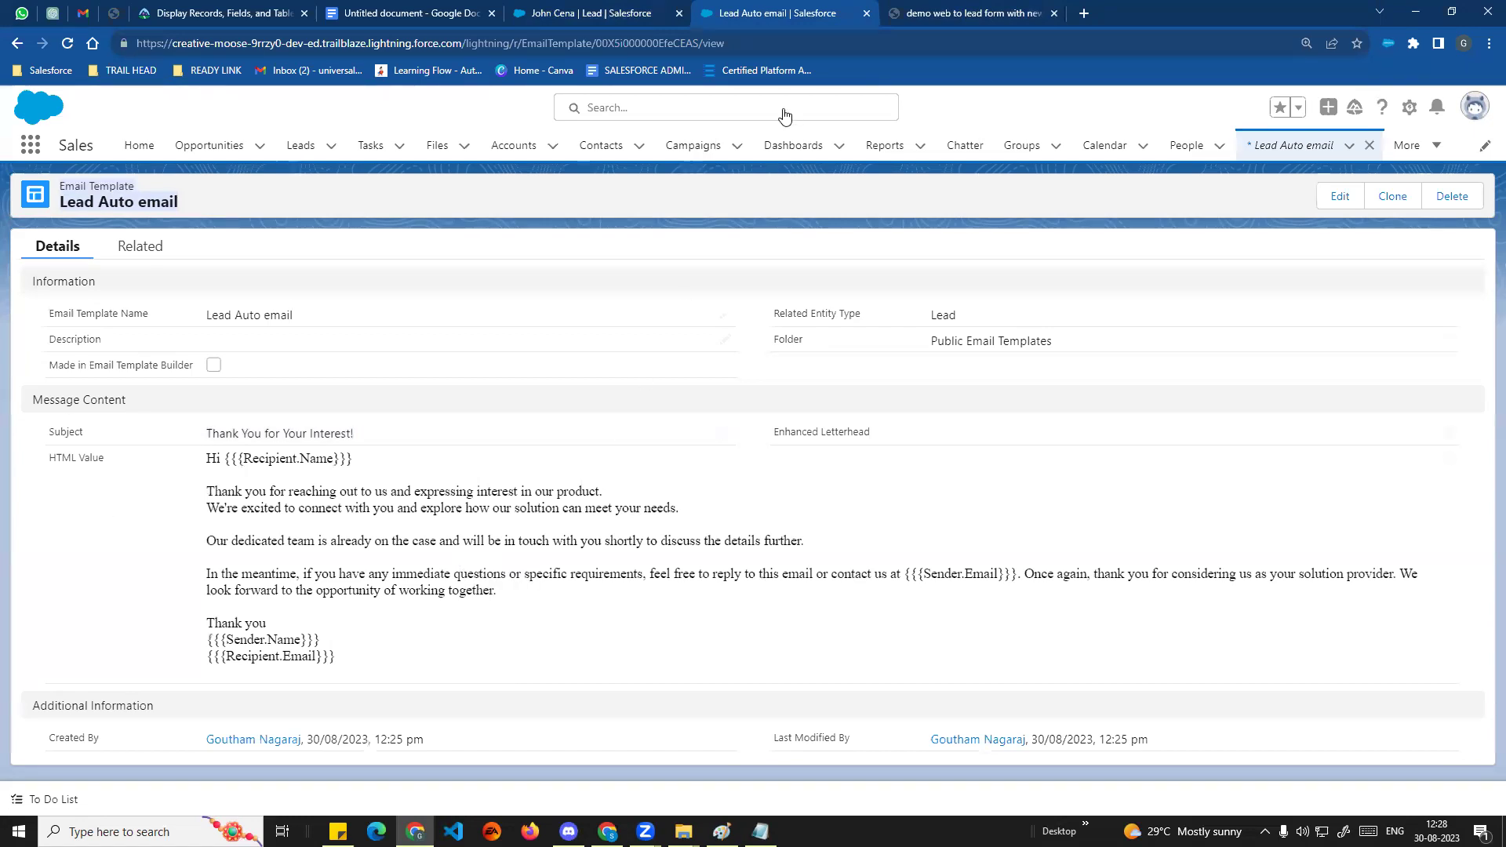
click(616, 13)
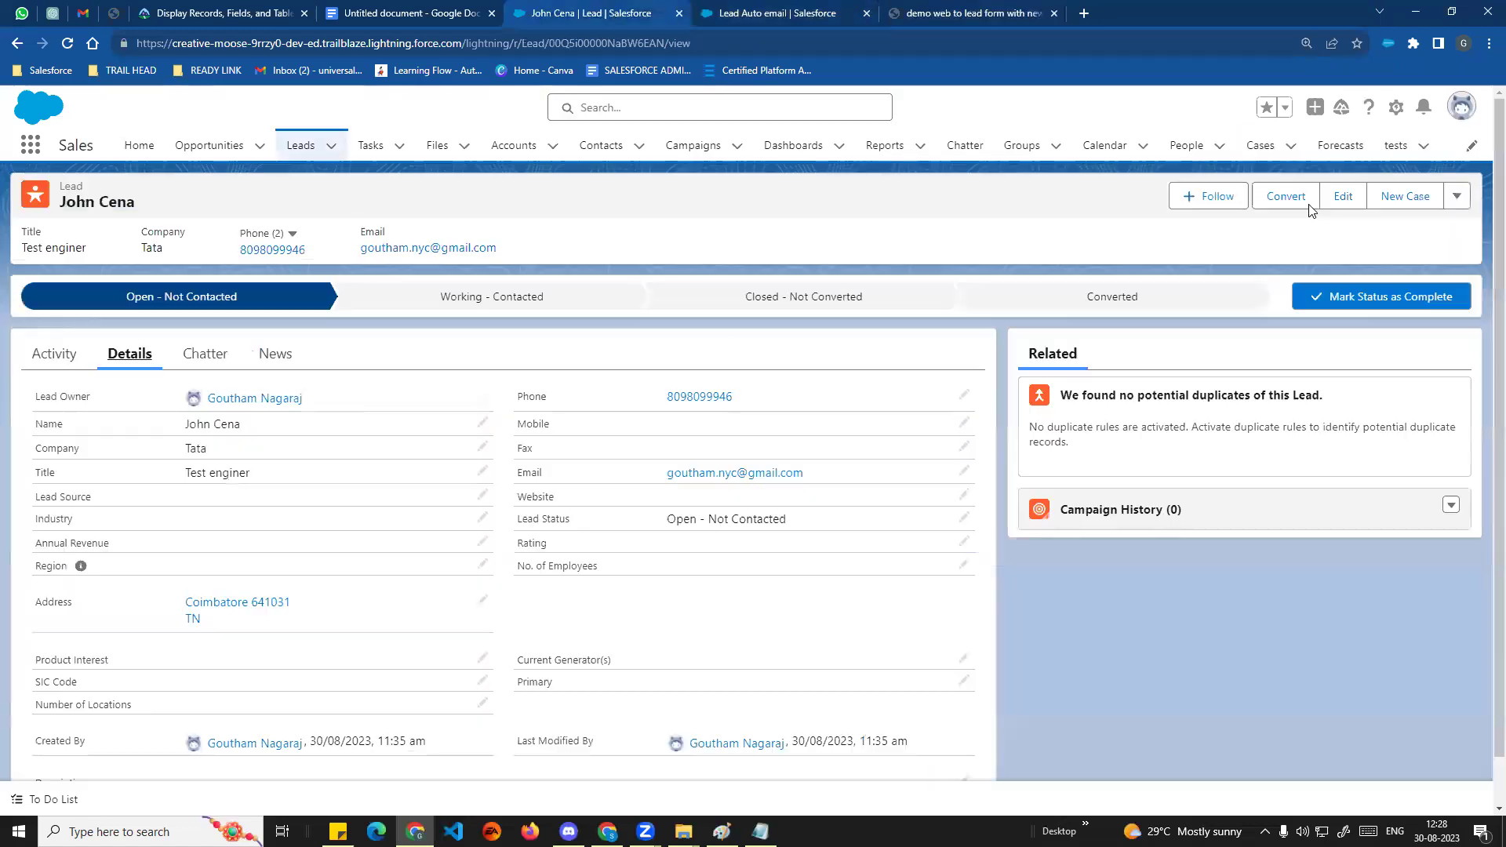
Open Salesforce Setup and quick-search it for 'auto'.
click(1395, 107)
click(1359, 153)
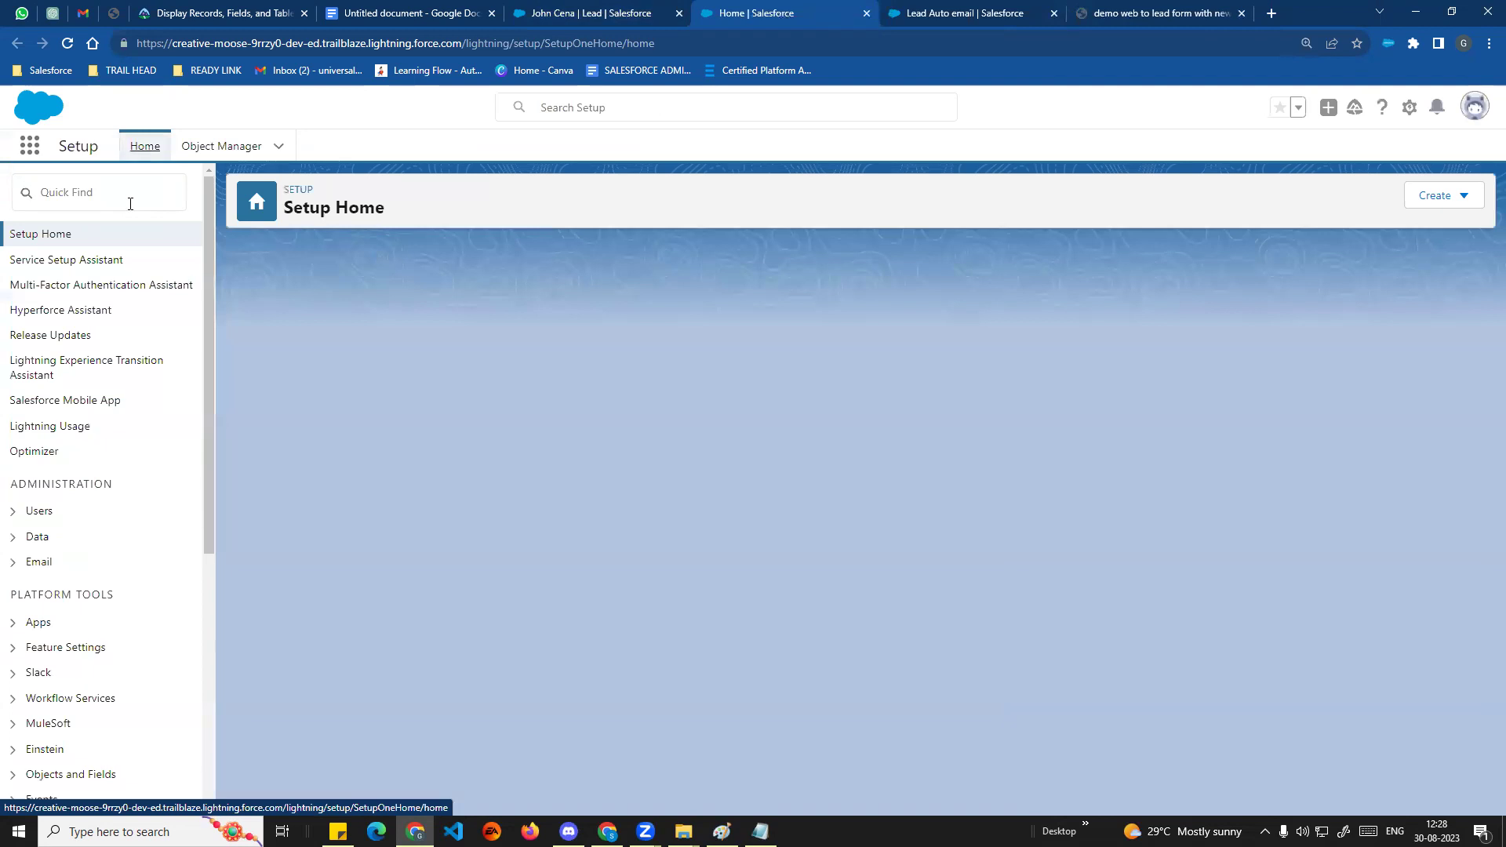
click(132, 207)
text(ay)
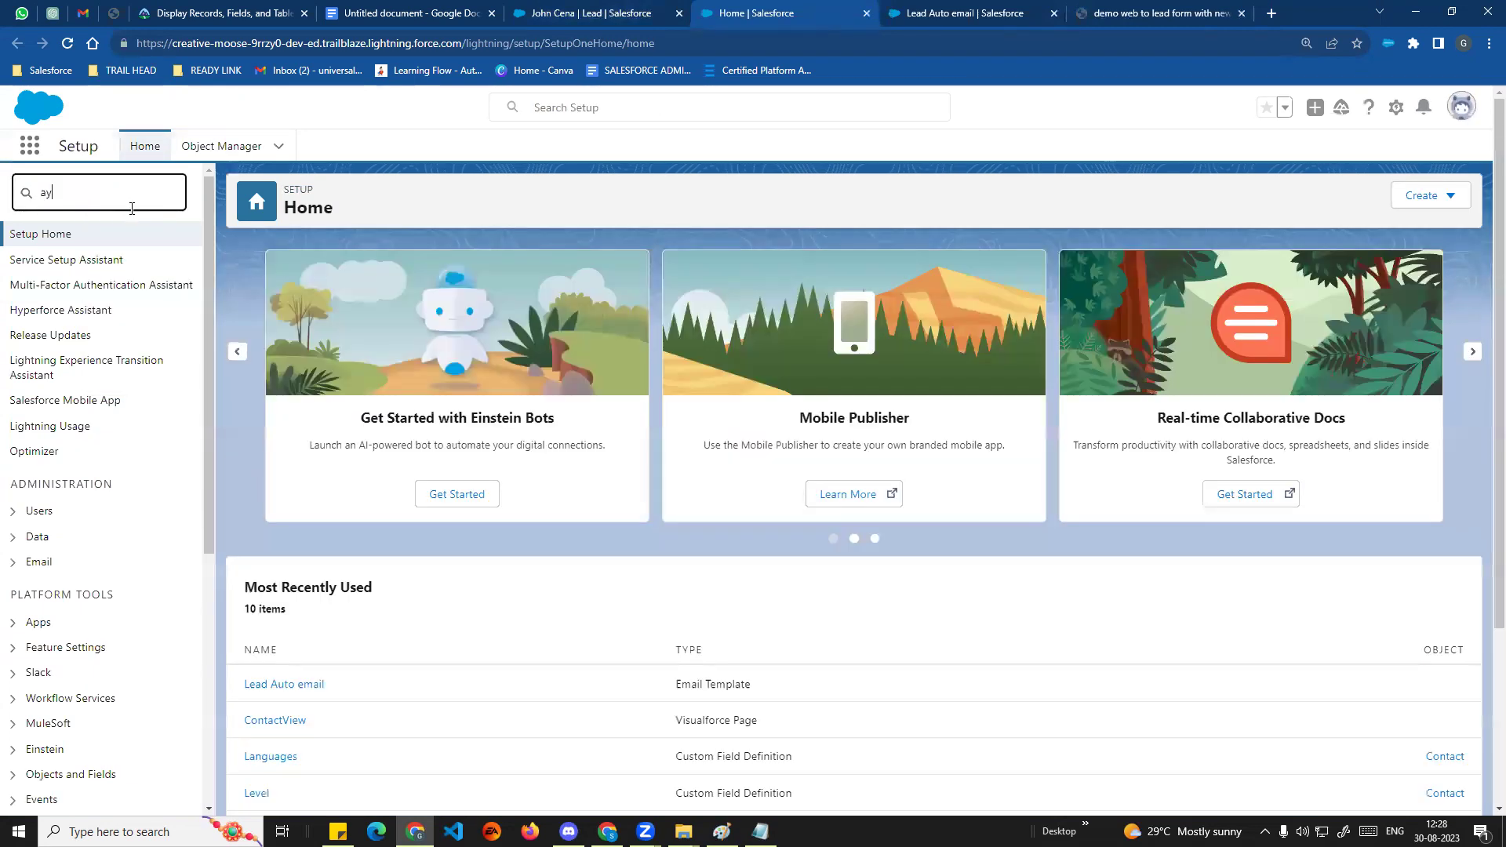
key(BackSpace)
text(uto)
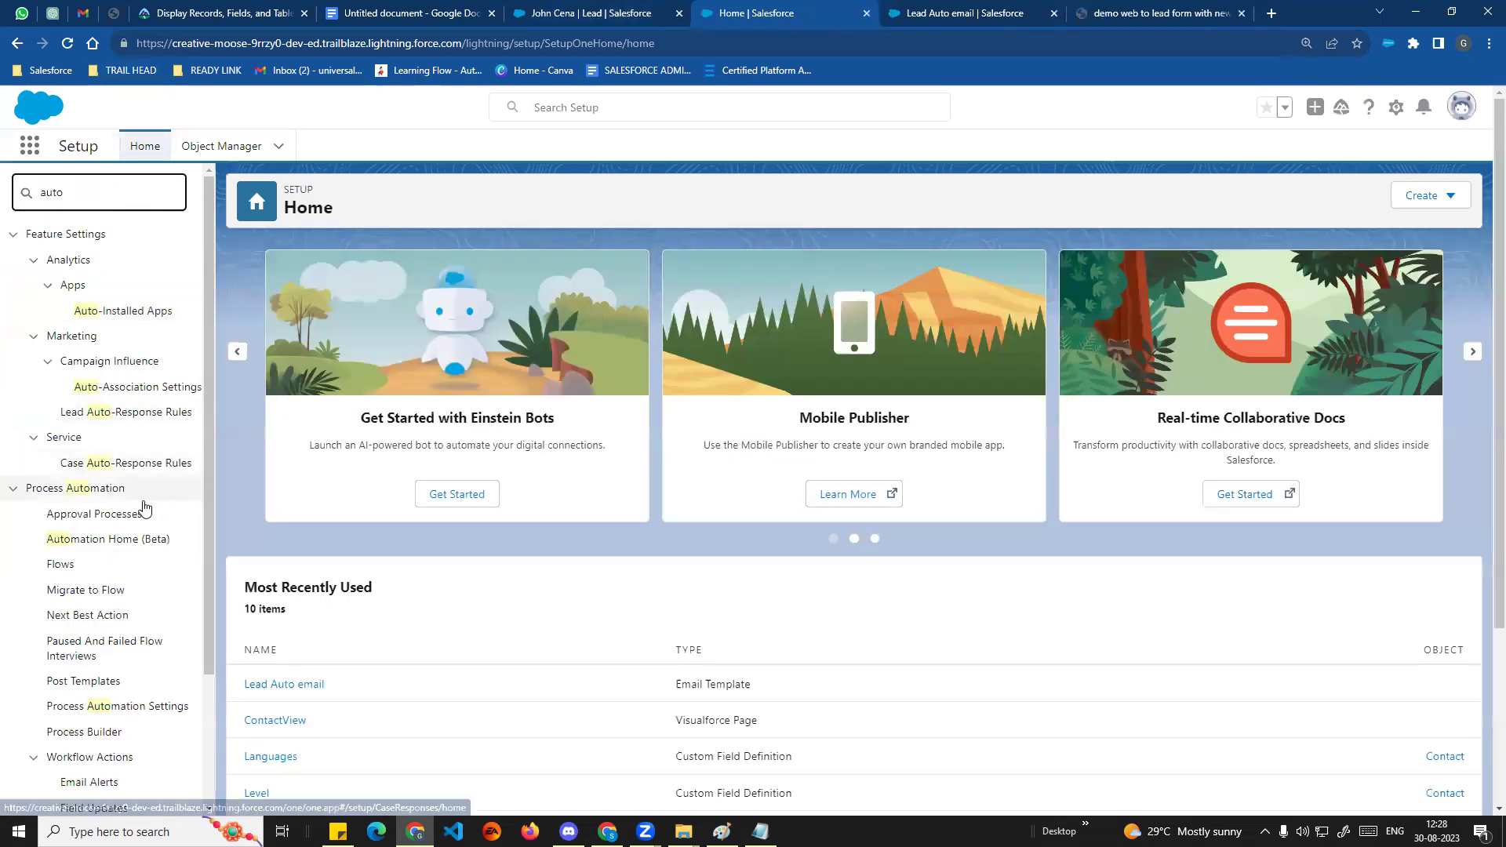
scroll(117, 504, down, 3)
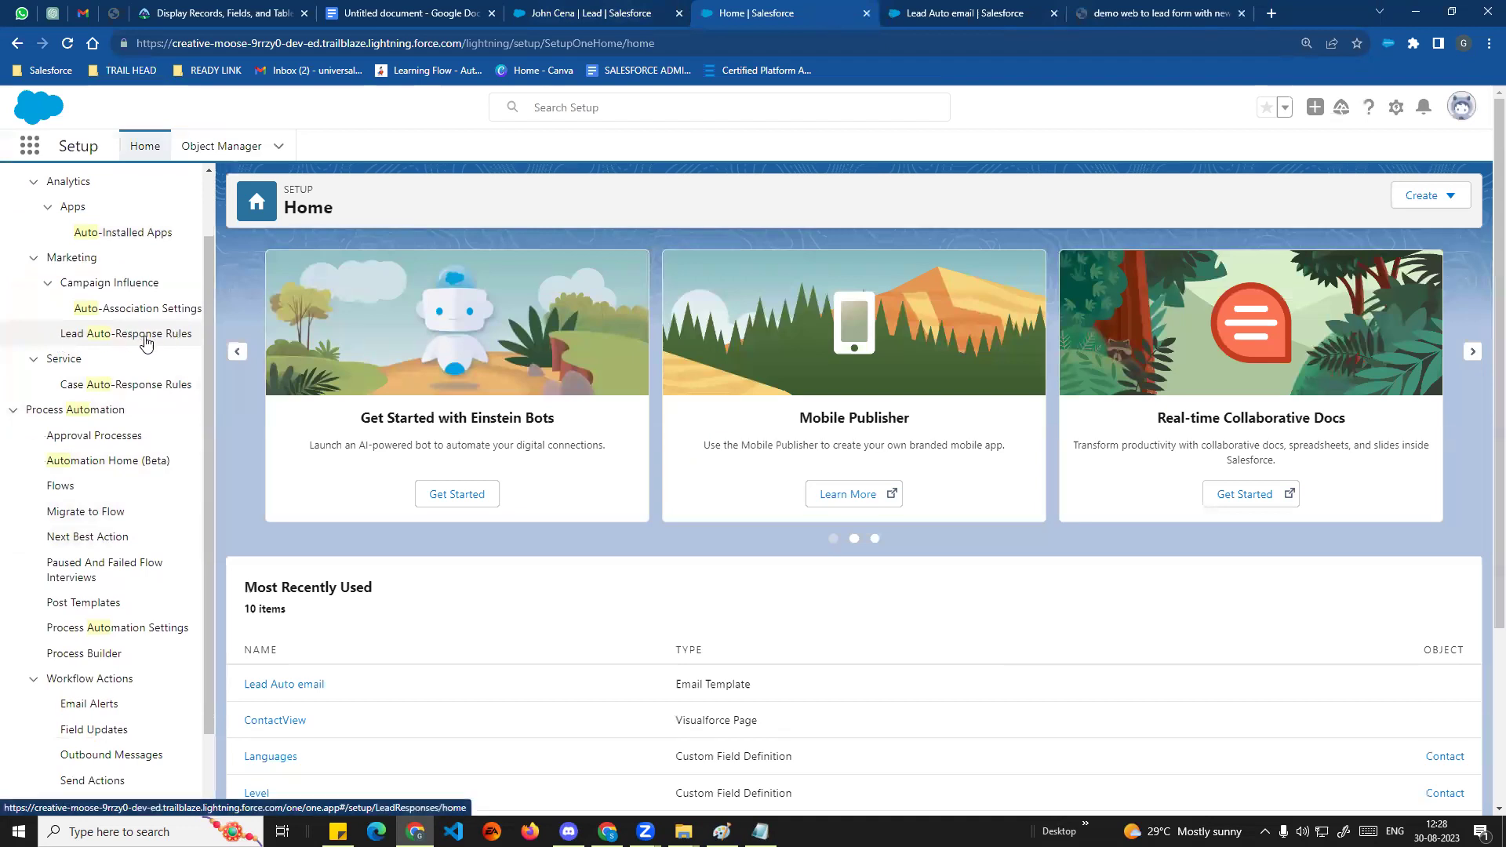
Open Lead Auto-Response Rules, which lists no rules, and start a new rule.
click(120, 336)
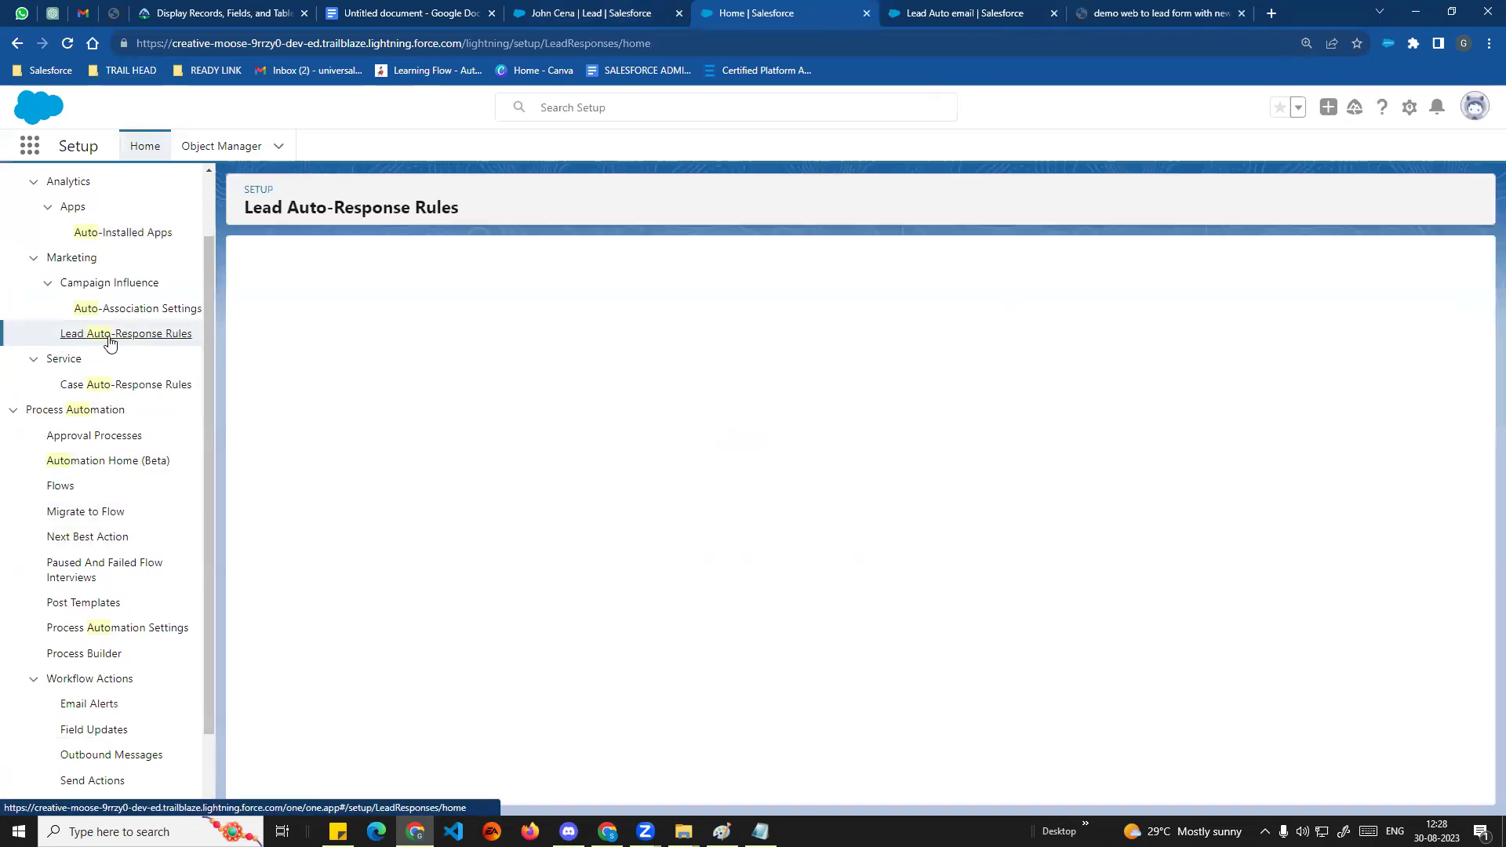
drag(290, 210, 543, 213)
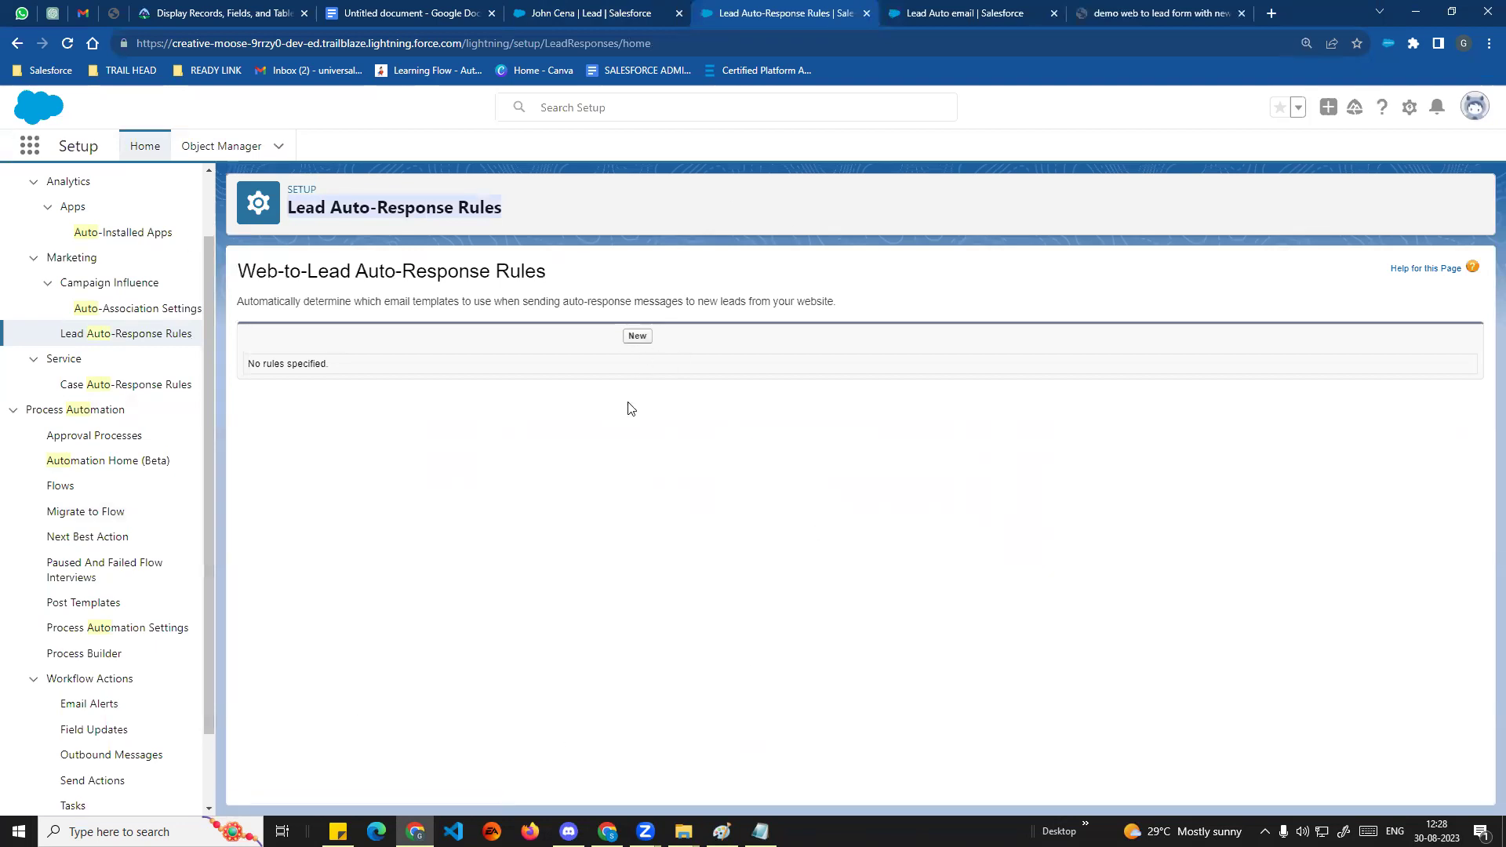
click(639, 337)
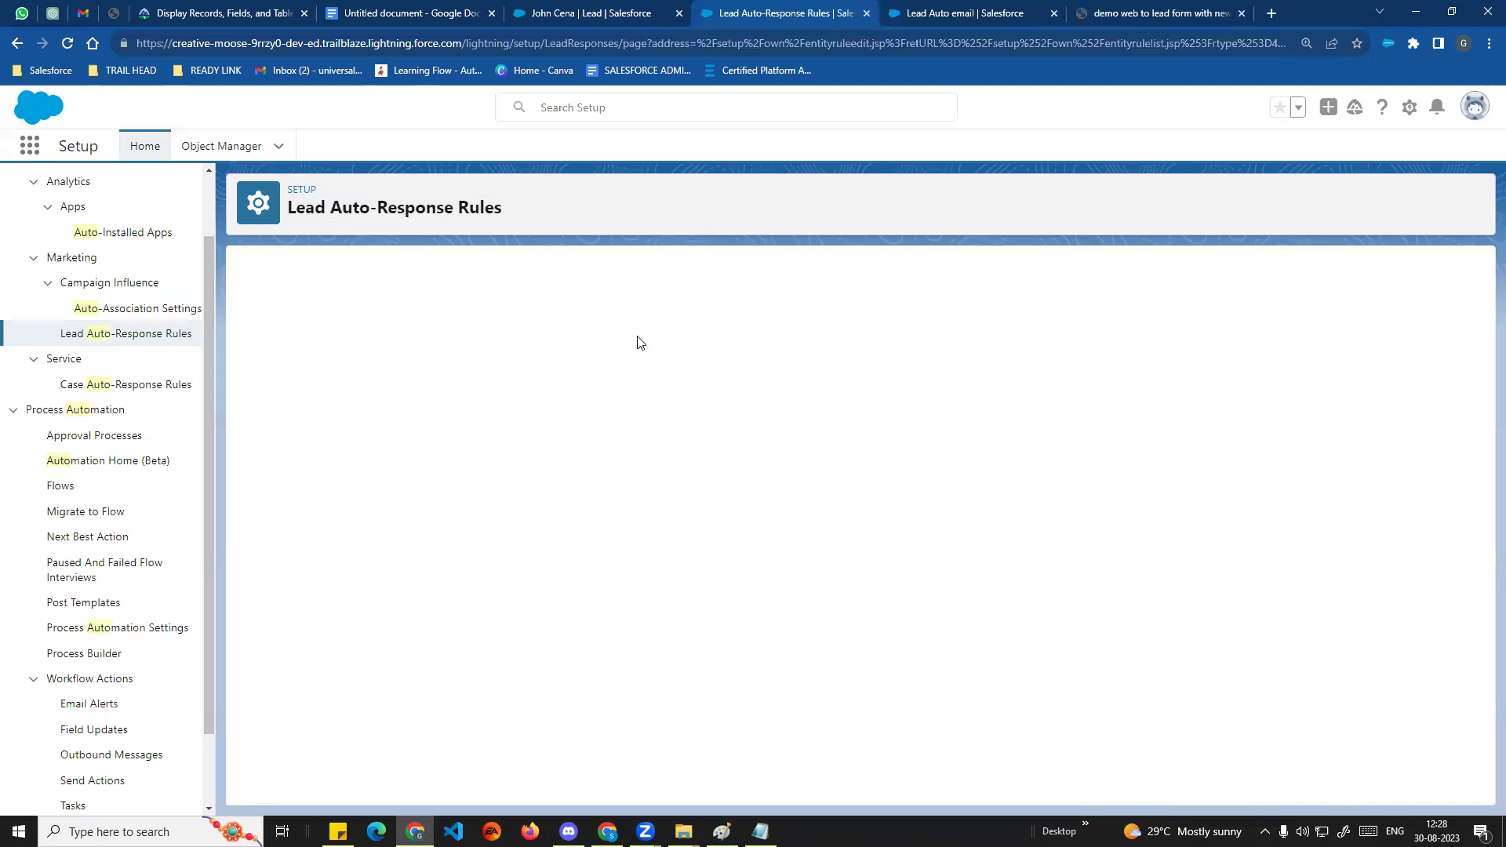
Create and save an active auto-response rule named 'Auto lead emails'.
click(511, 384)
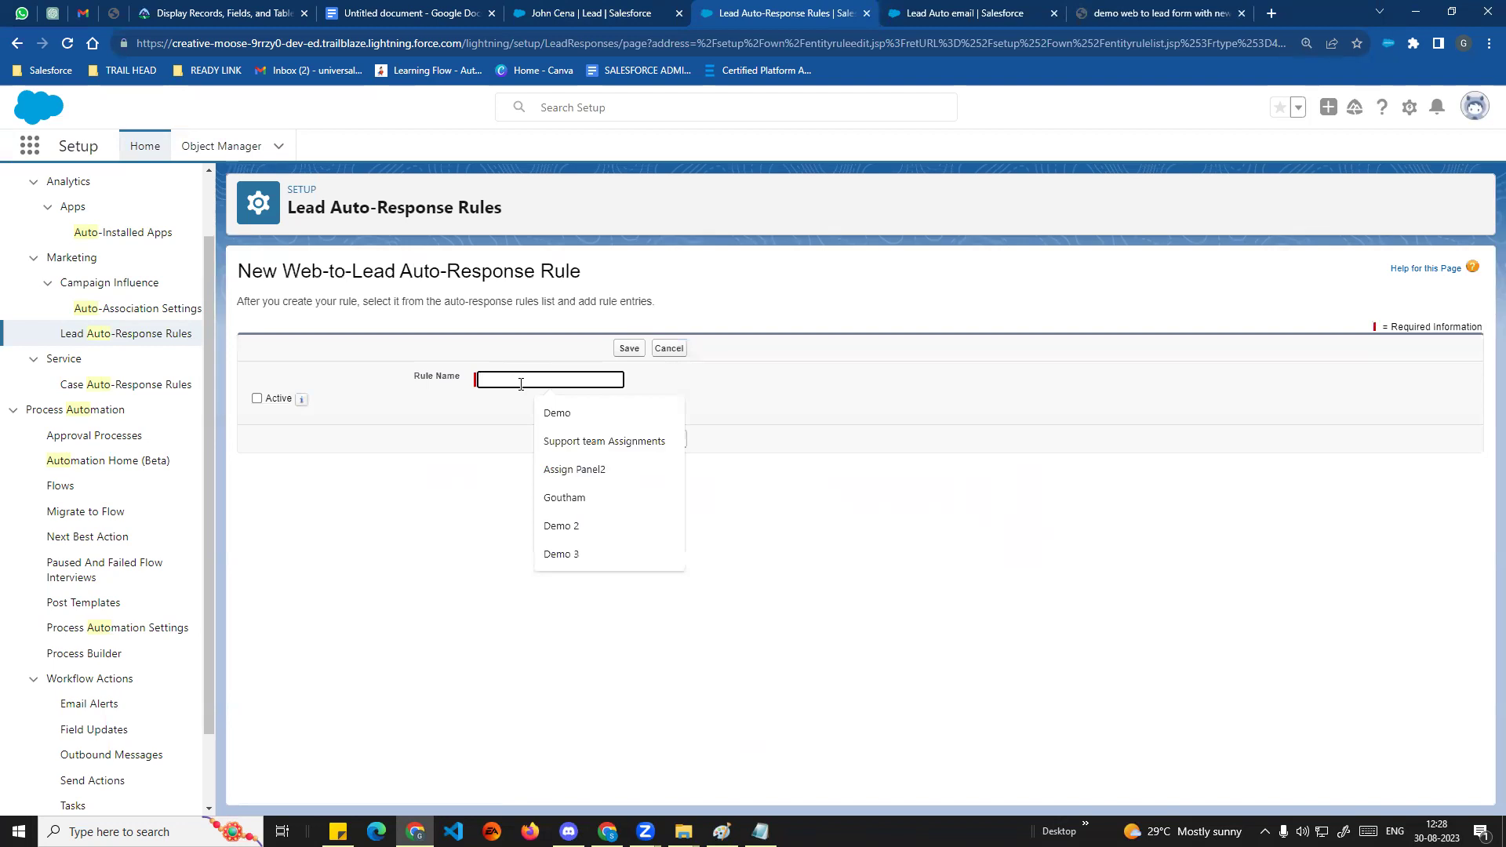
text(Auto lead emails)
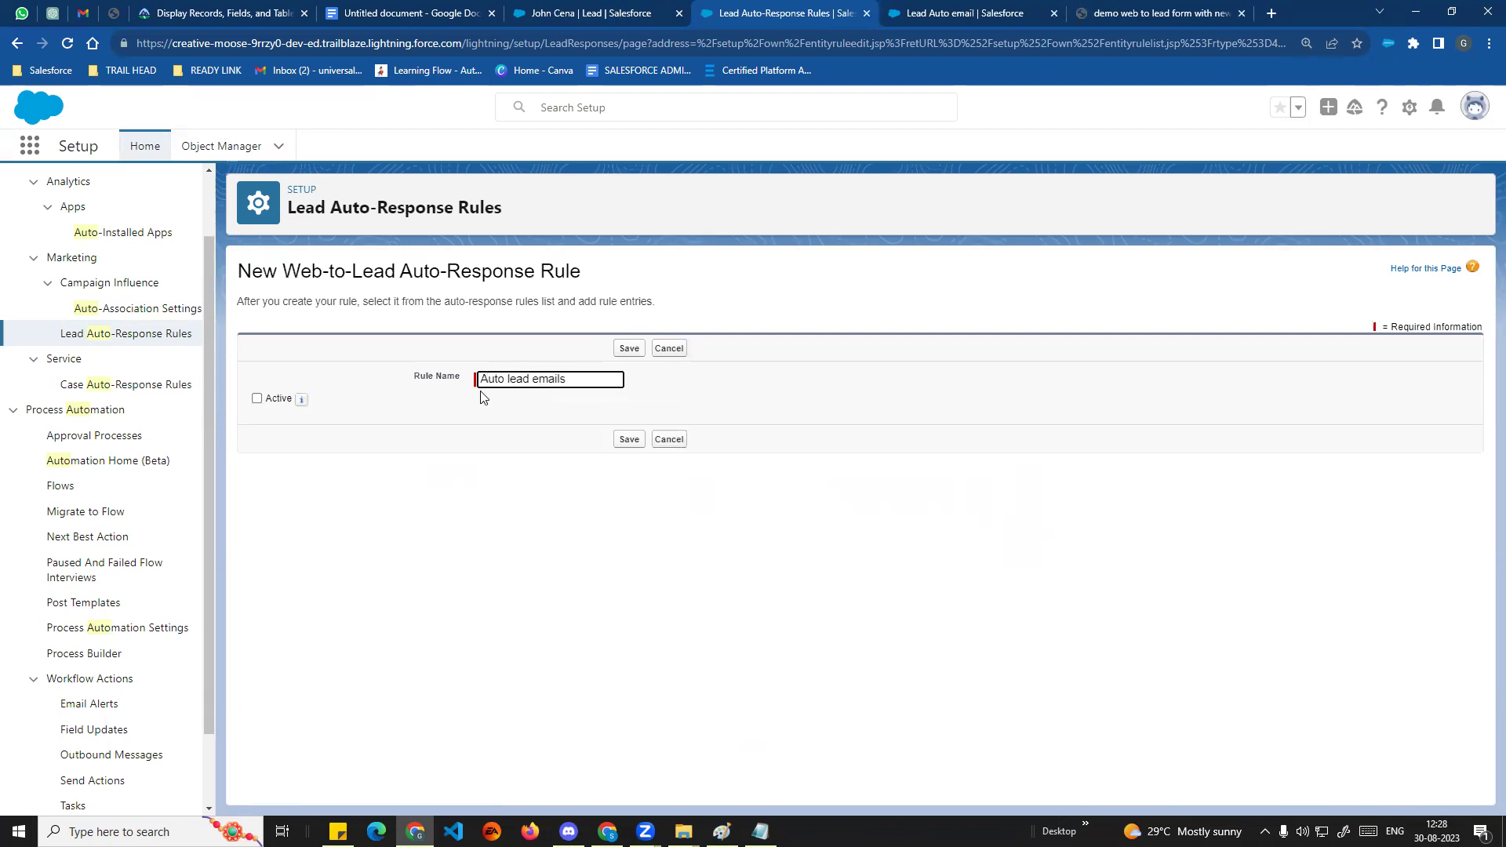
click(256, 398)
click(629, 440)
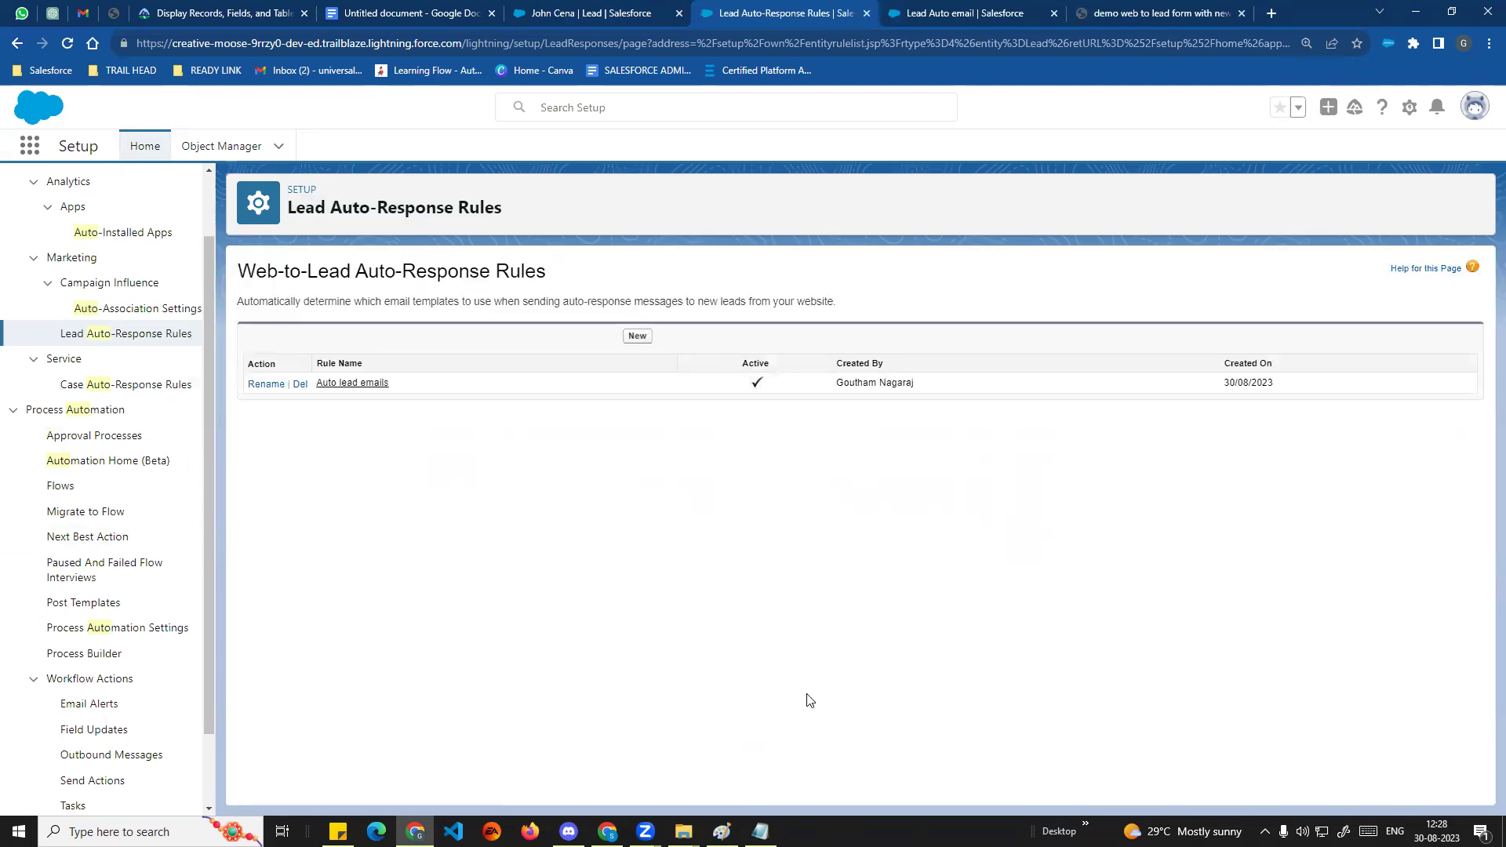
drag(247, 270, 648, 275)
Open the Auto lead emails rule and begin a new rule entry.
click(705, 262)
click(354, 383)
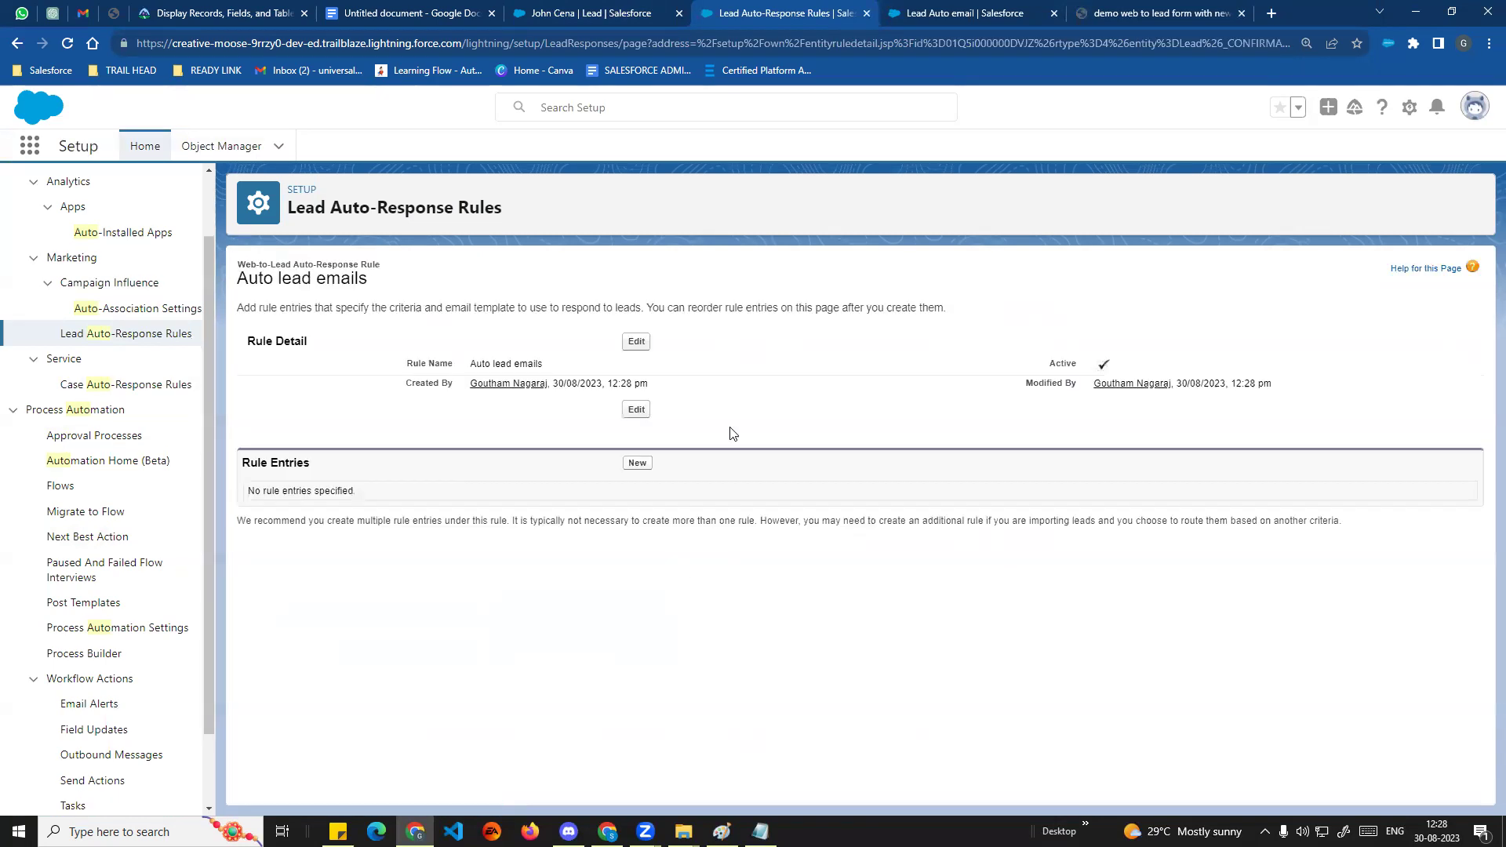
drag(248, 343, 362, 346)
drag(243, 459, 314, 464)
click(533, 655)
click(636, 463)
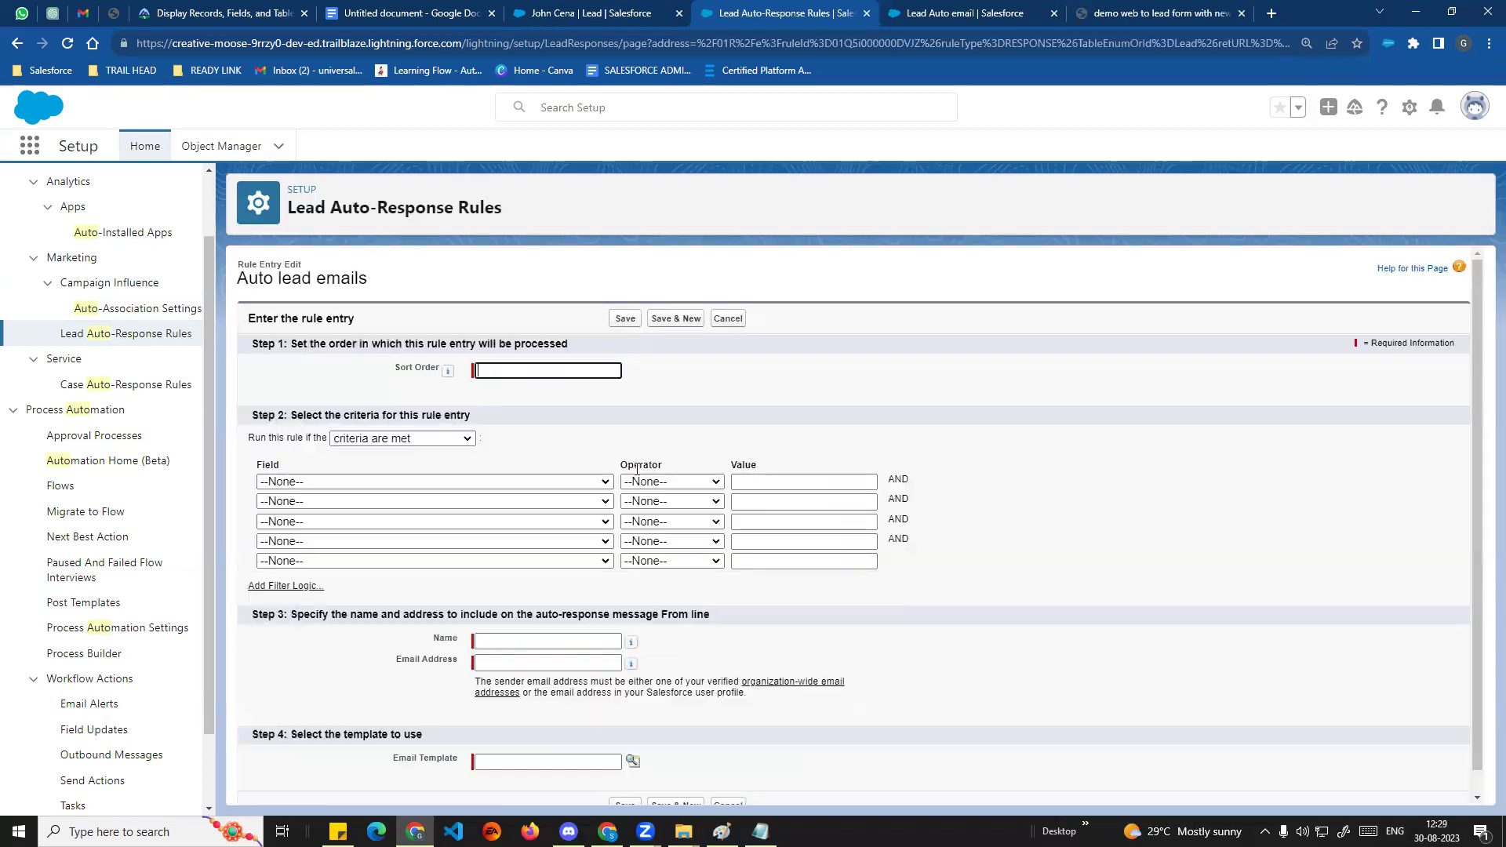
Set sort order 1 and pick Lead: Lead Source as the first criterion field.
click(505, 367)
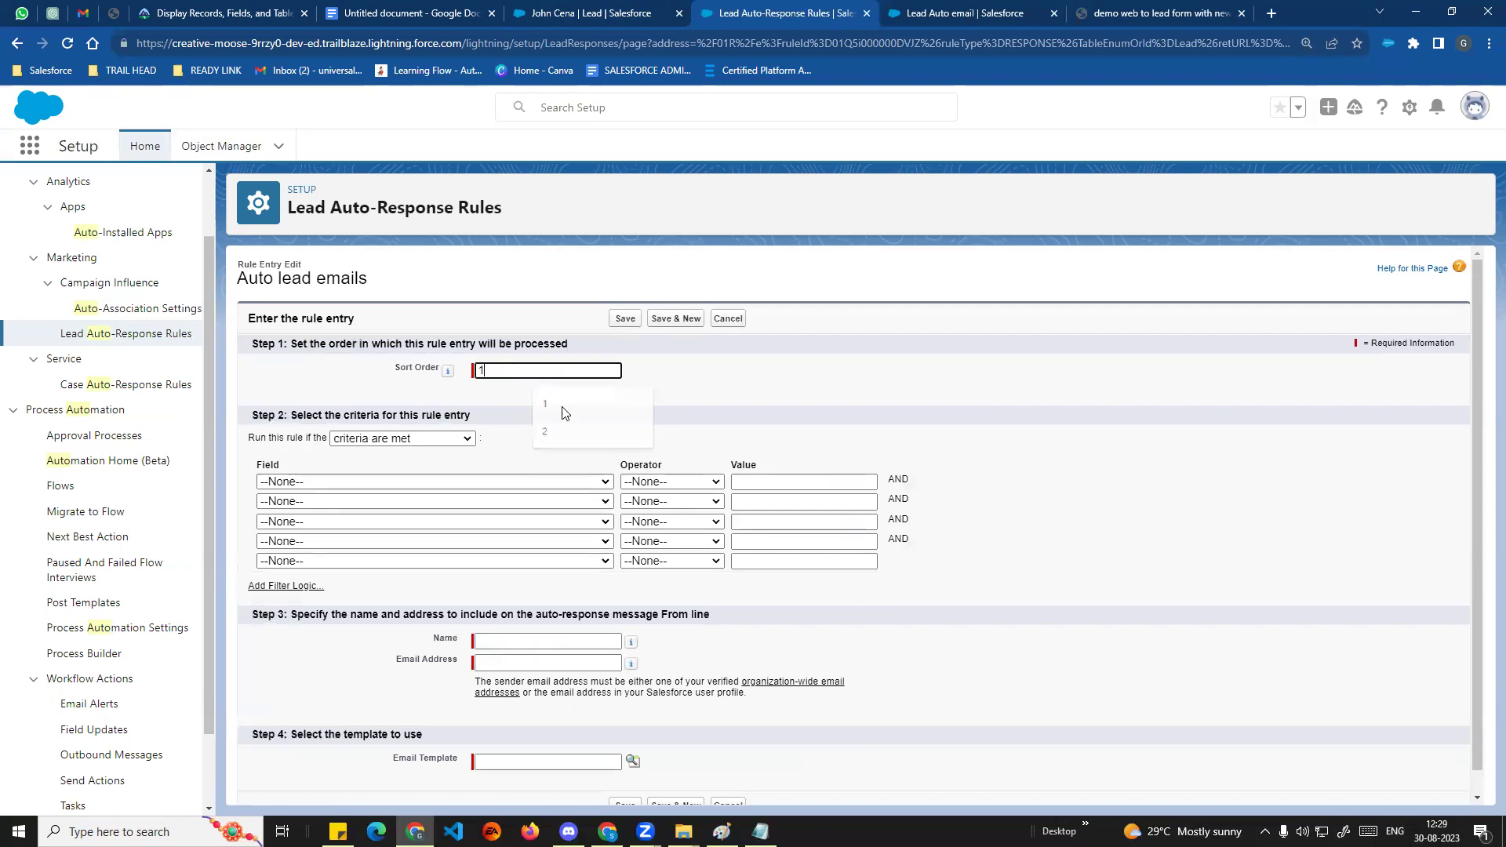
click(564, 410)
click(406, 482)
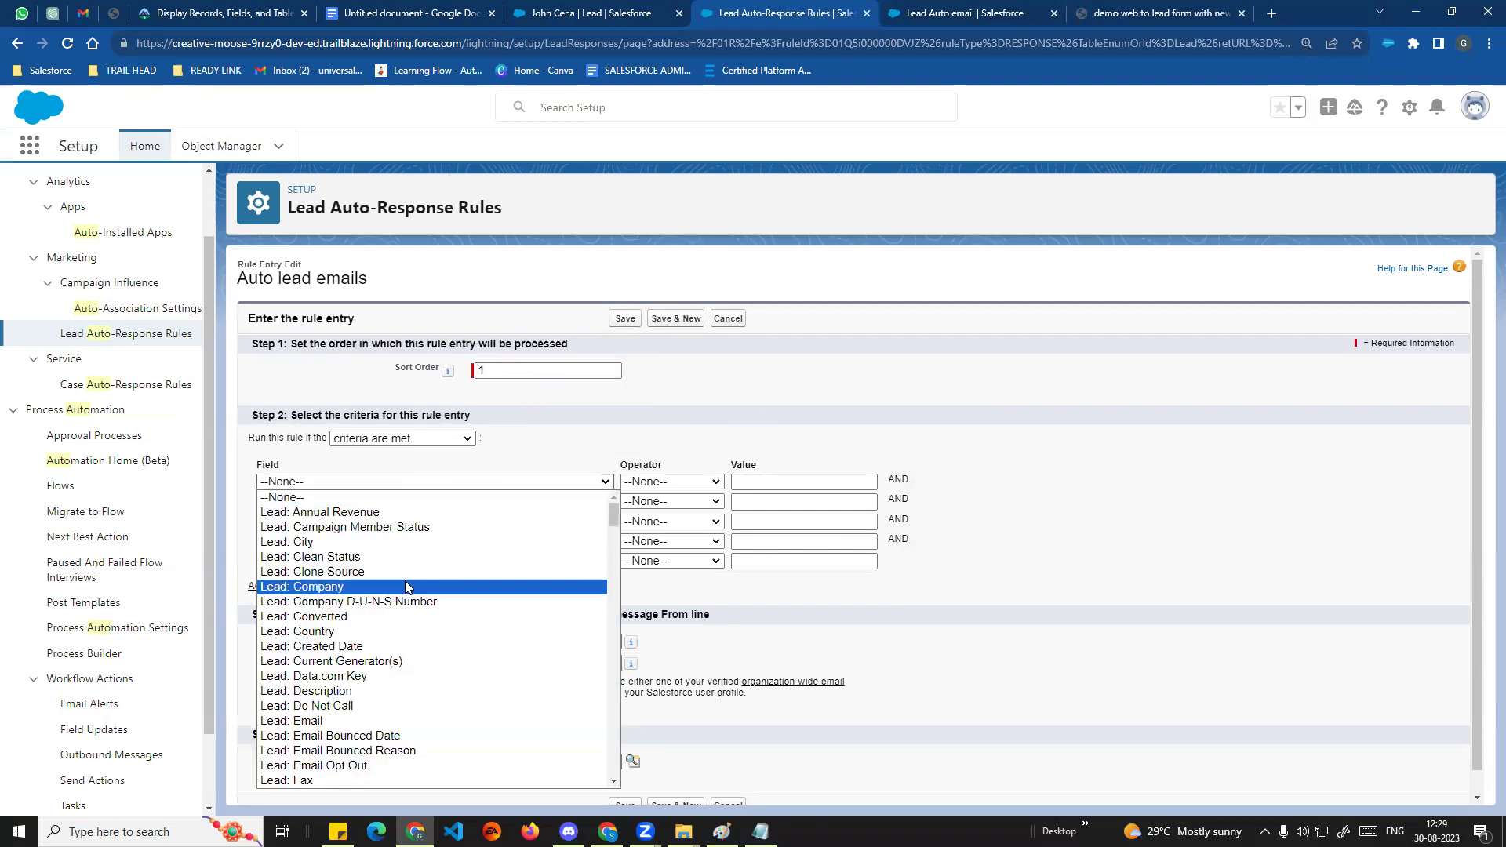
scroll(394, 700, down, 2)
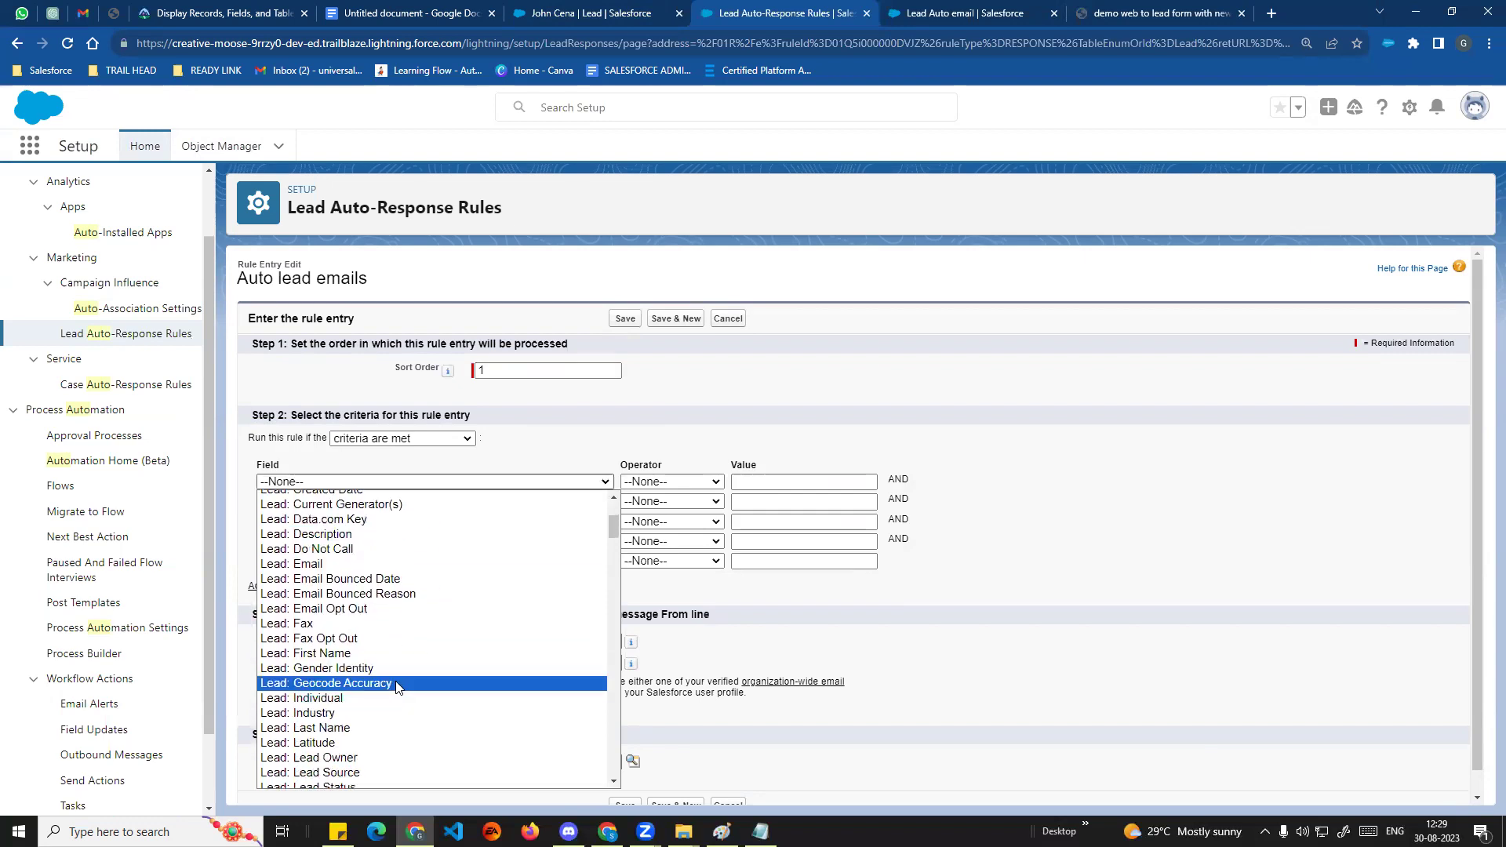
scroll(379, 620, up, 2)
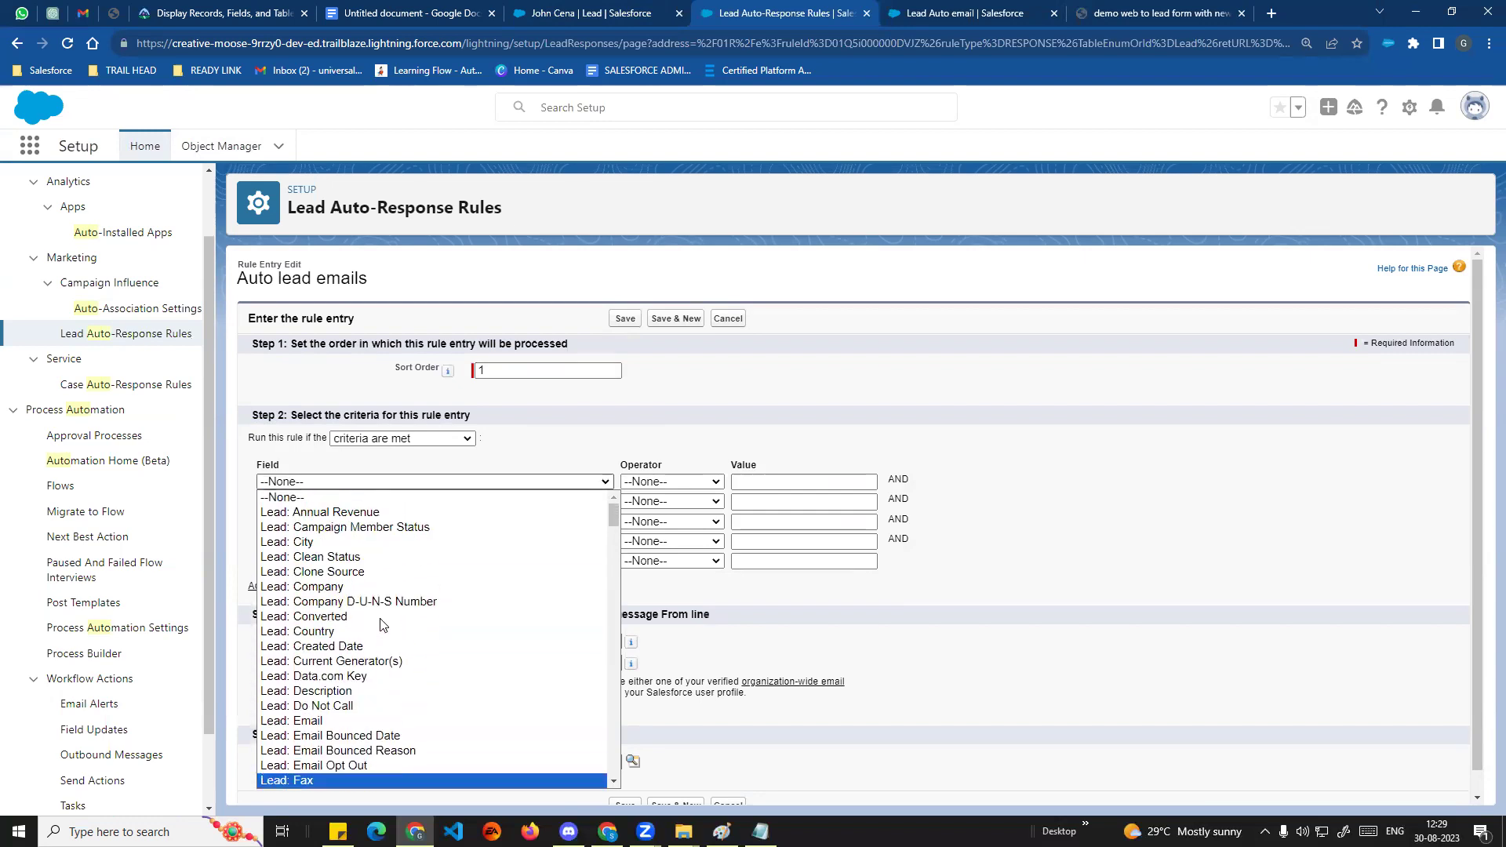
scroll(373, 674, down, 4)
scroll(368, 700, down, 2)
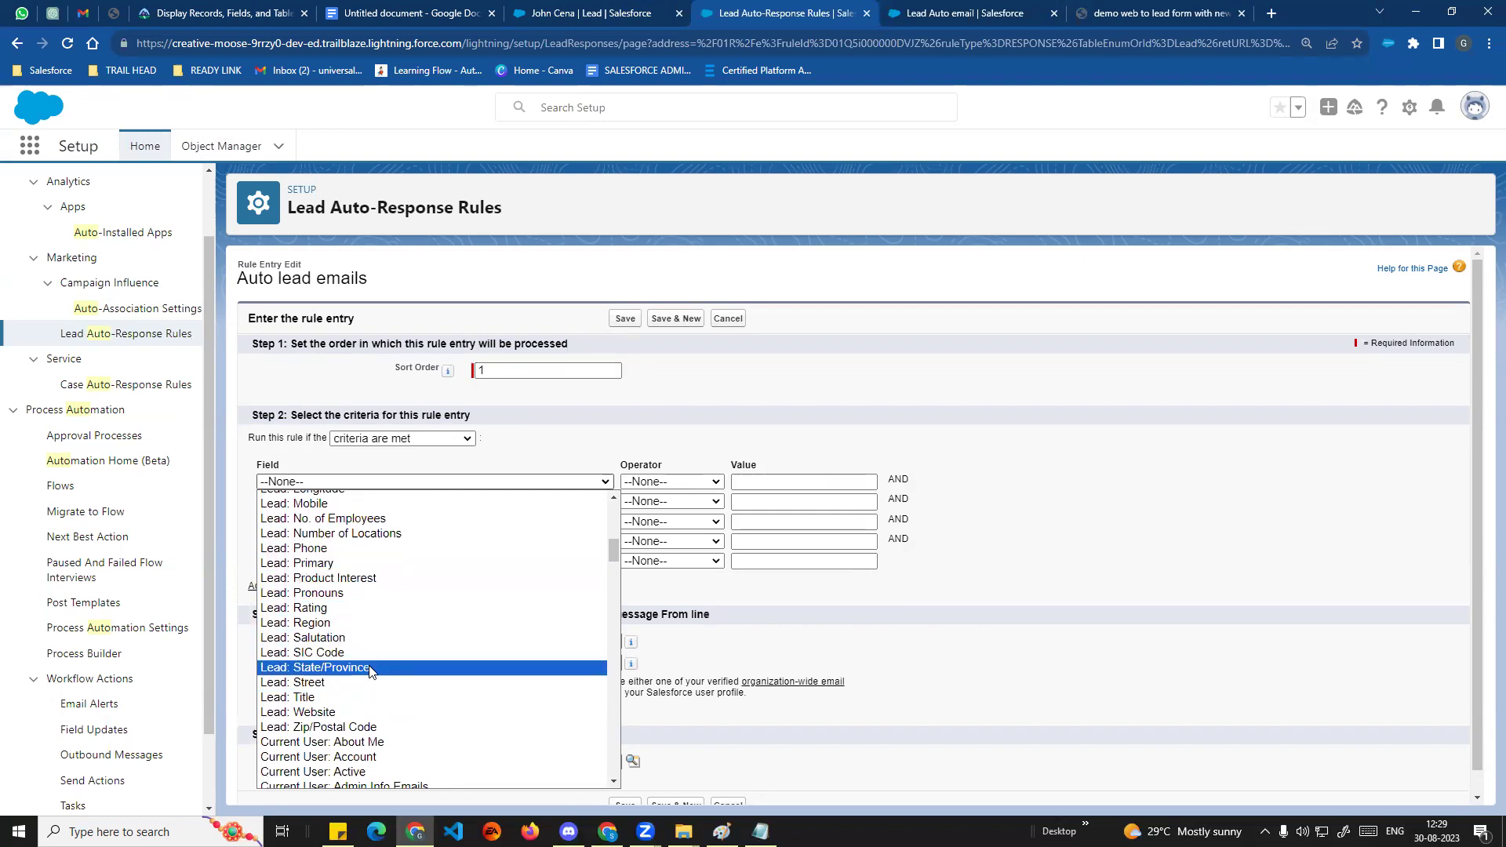
scroll(368, 674, up, 7)
scroll(370, 670, down, 2)
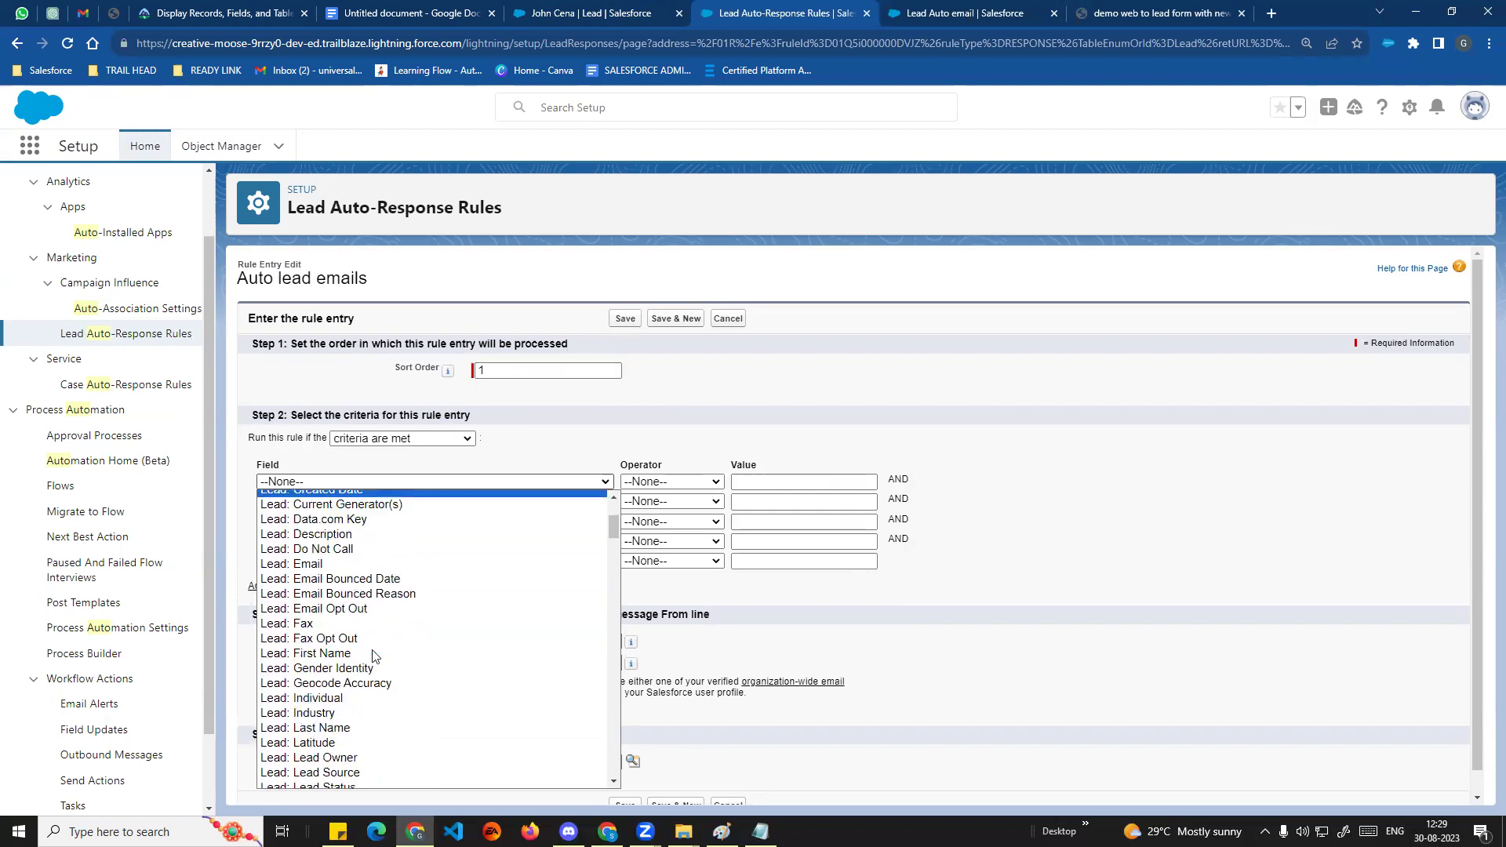
scroll(376, 557, down, 6)
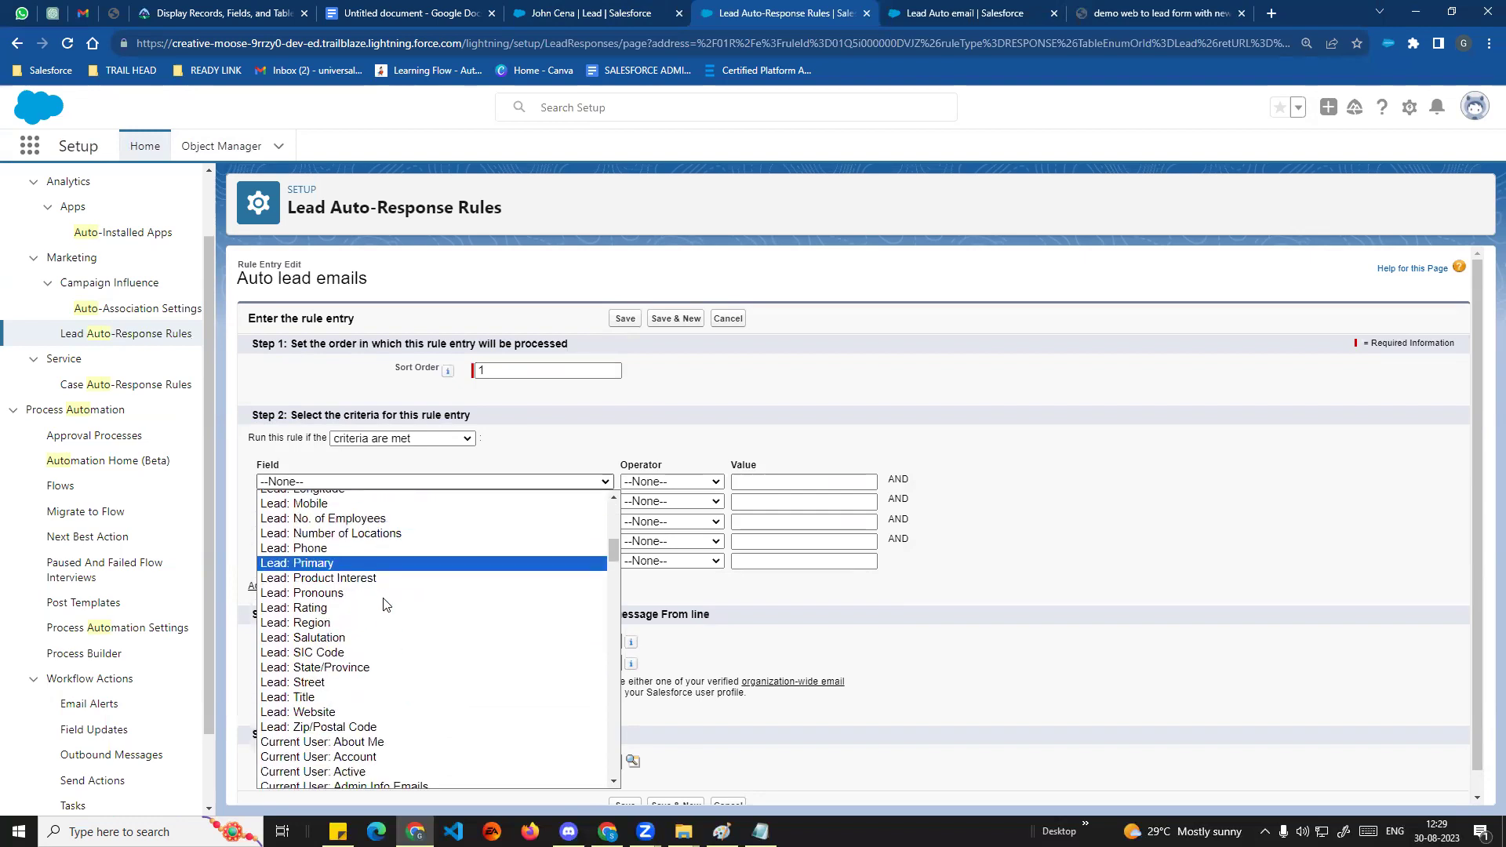
scroll(384, 631, up, 2)
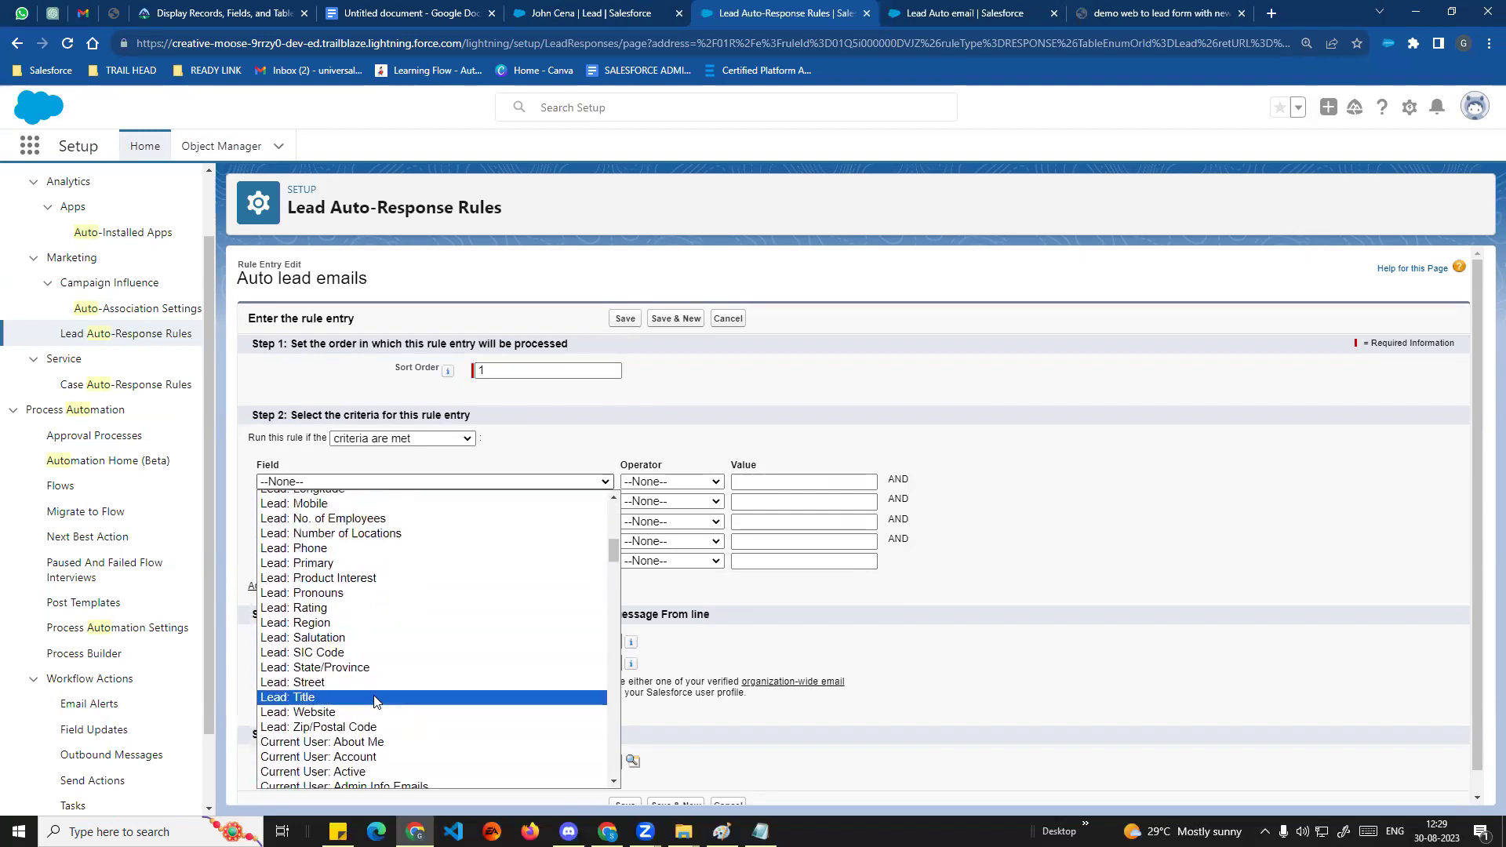
scroll(380, 615, up, 2)
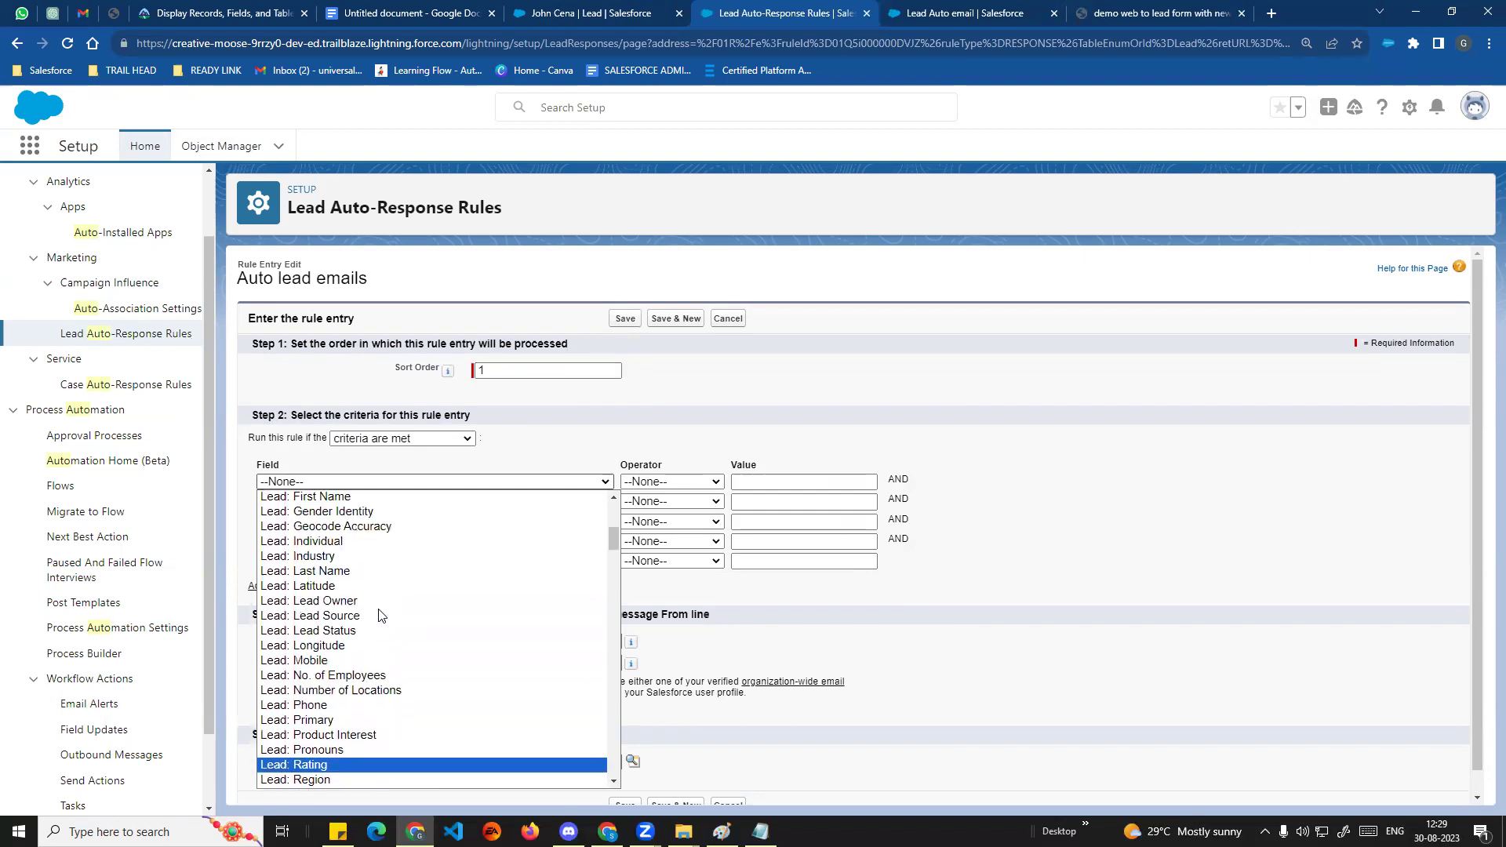
scroll(379, 615, up, 4)
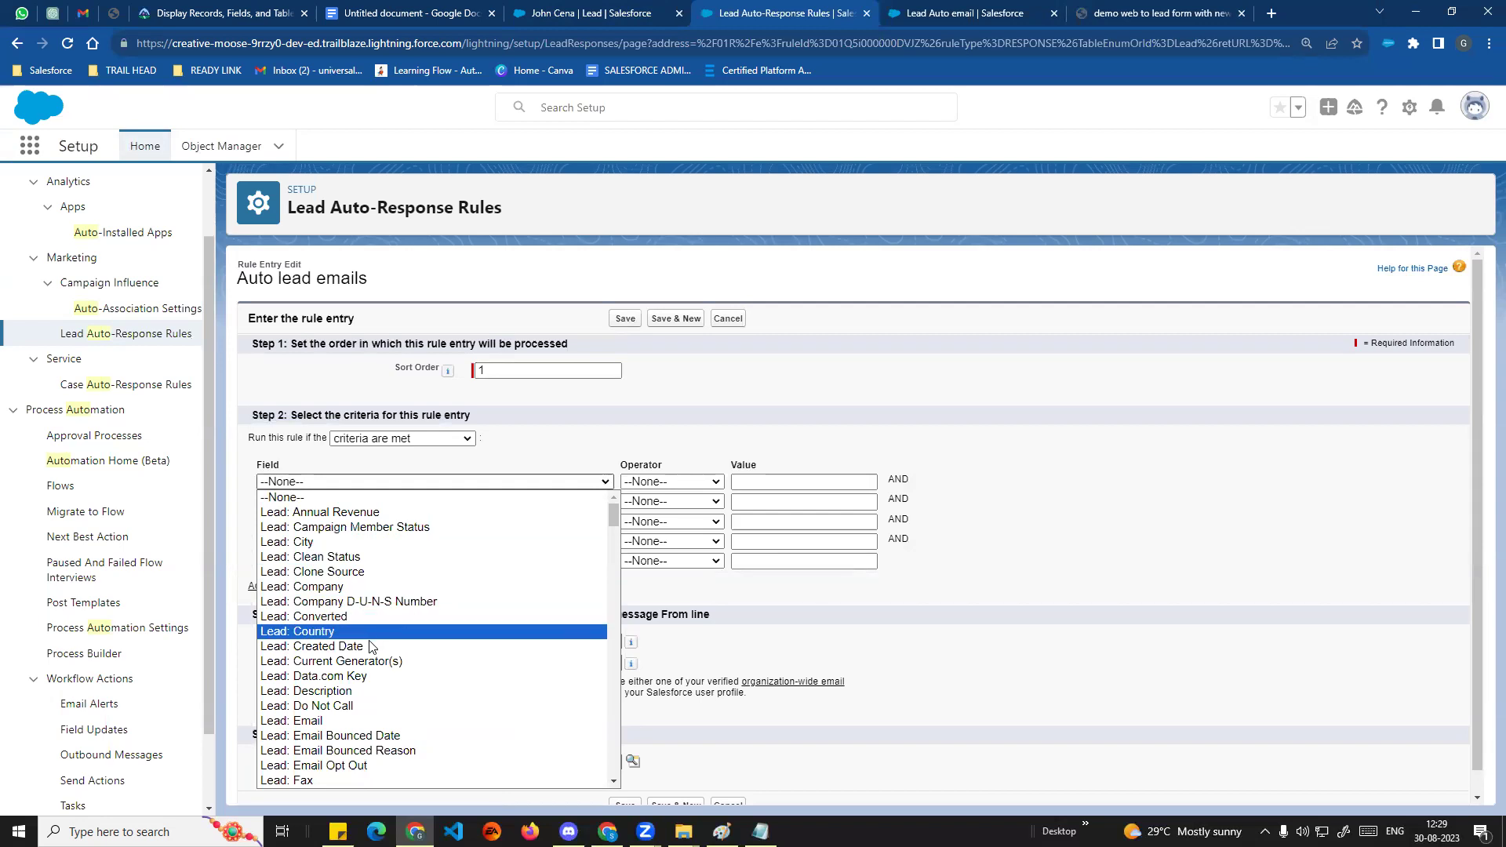
scroll(368, 655, down, 2)
scroll(361, 627, down, 2)
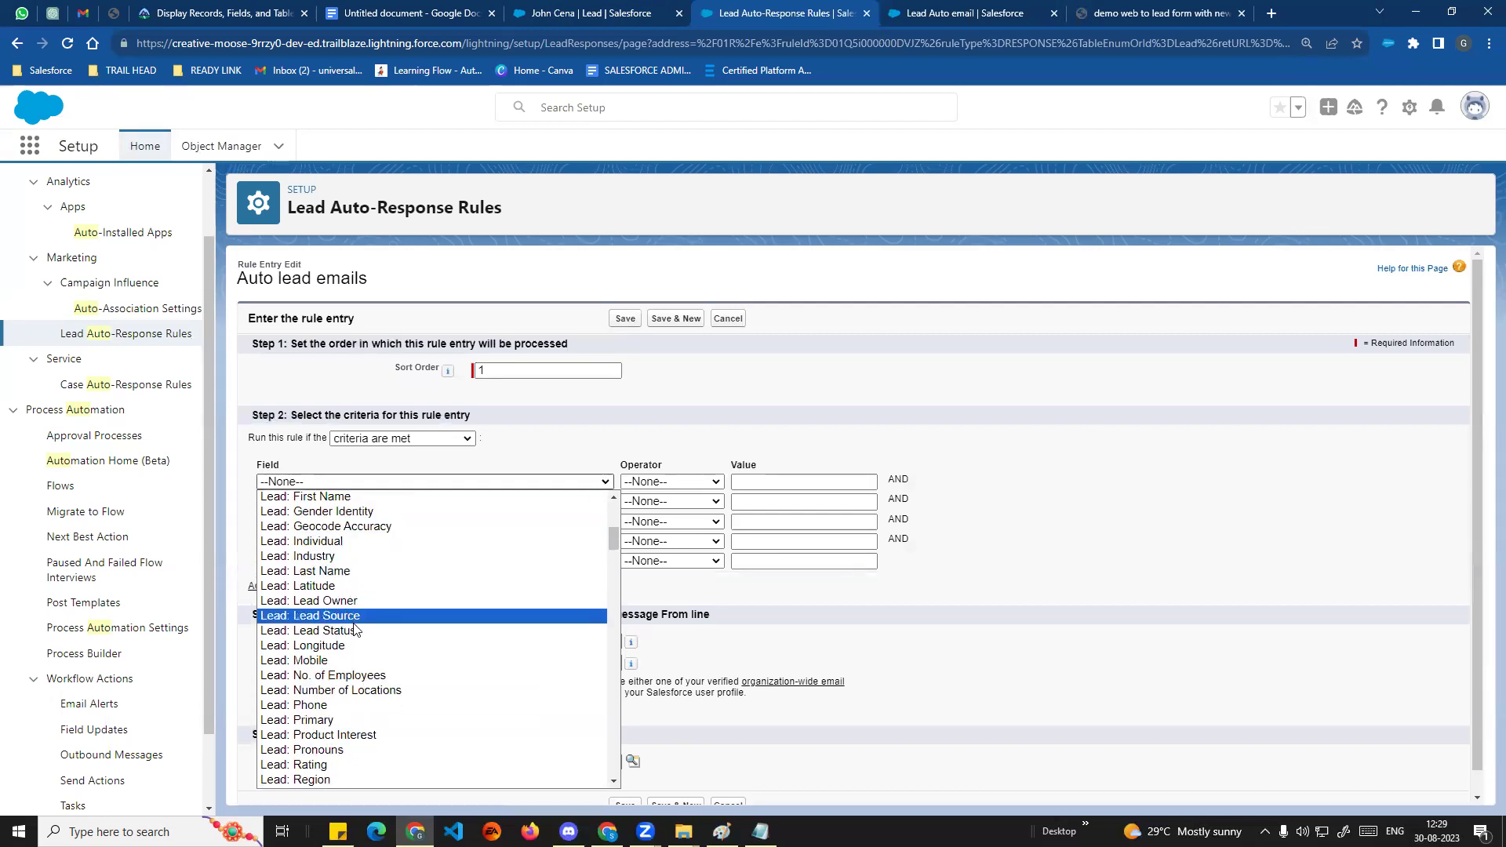
click(353, 619)
Complete the first criterion as Lead Source equals Web, choosing Web from the value lookup.
click(688, 482)
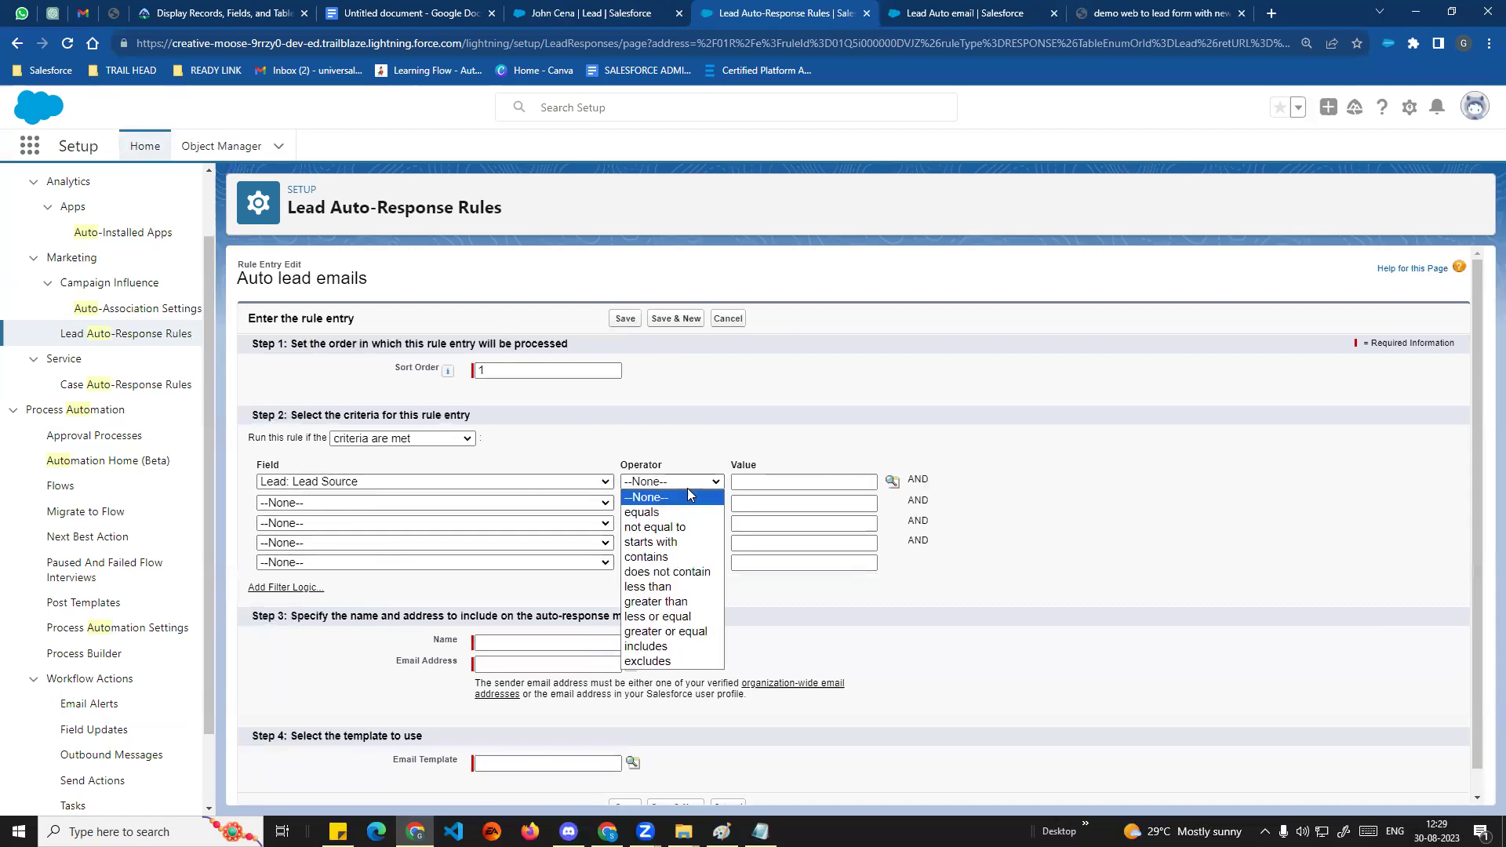
click(675, 511)
click(892, 481)
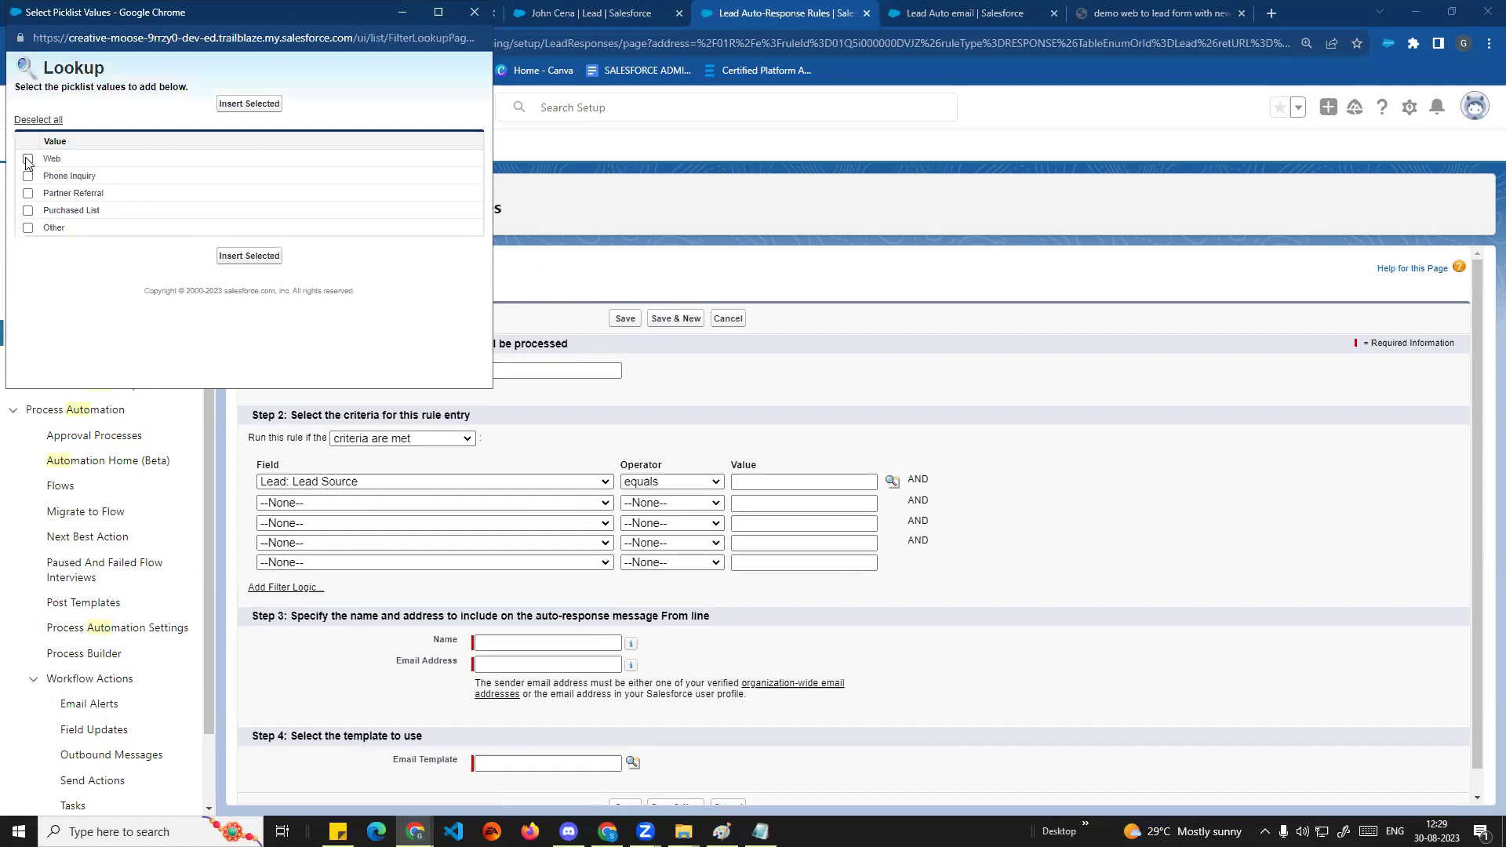
click(27, 160)
click(249, 256)
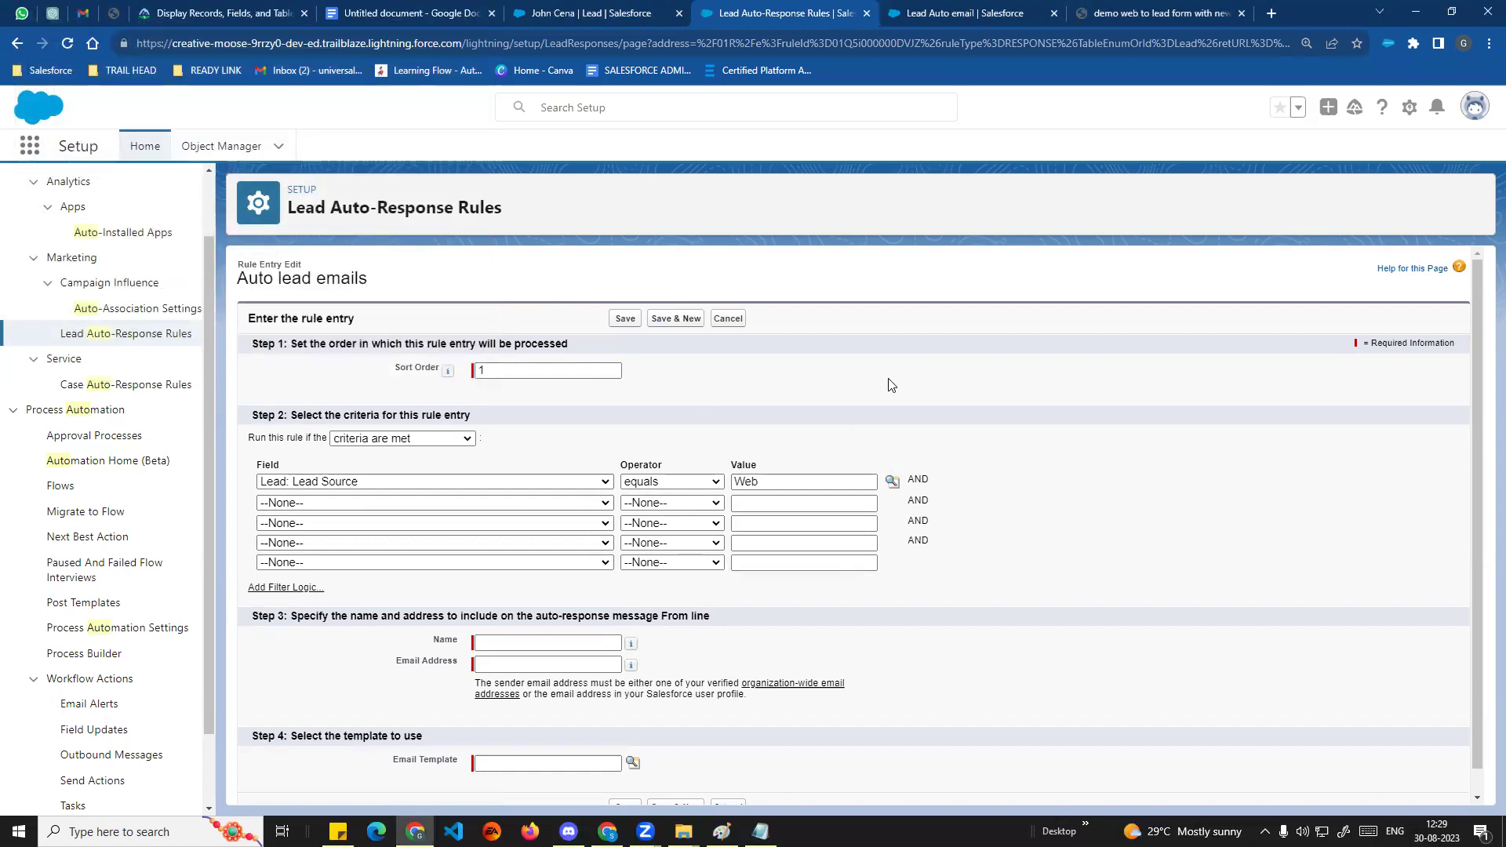
double_click(745, 481)
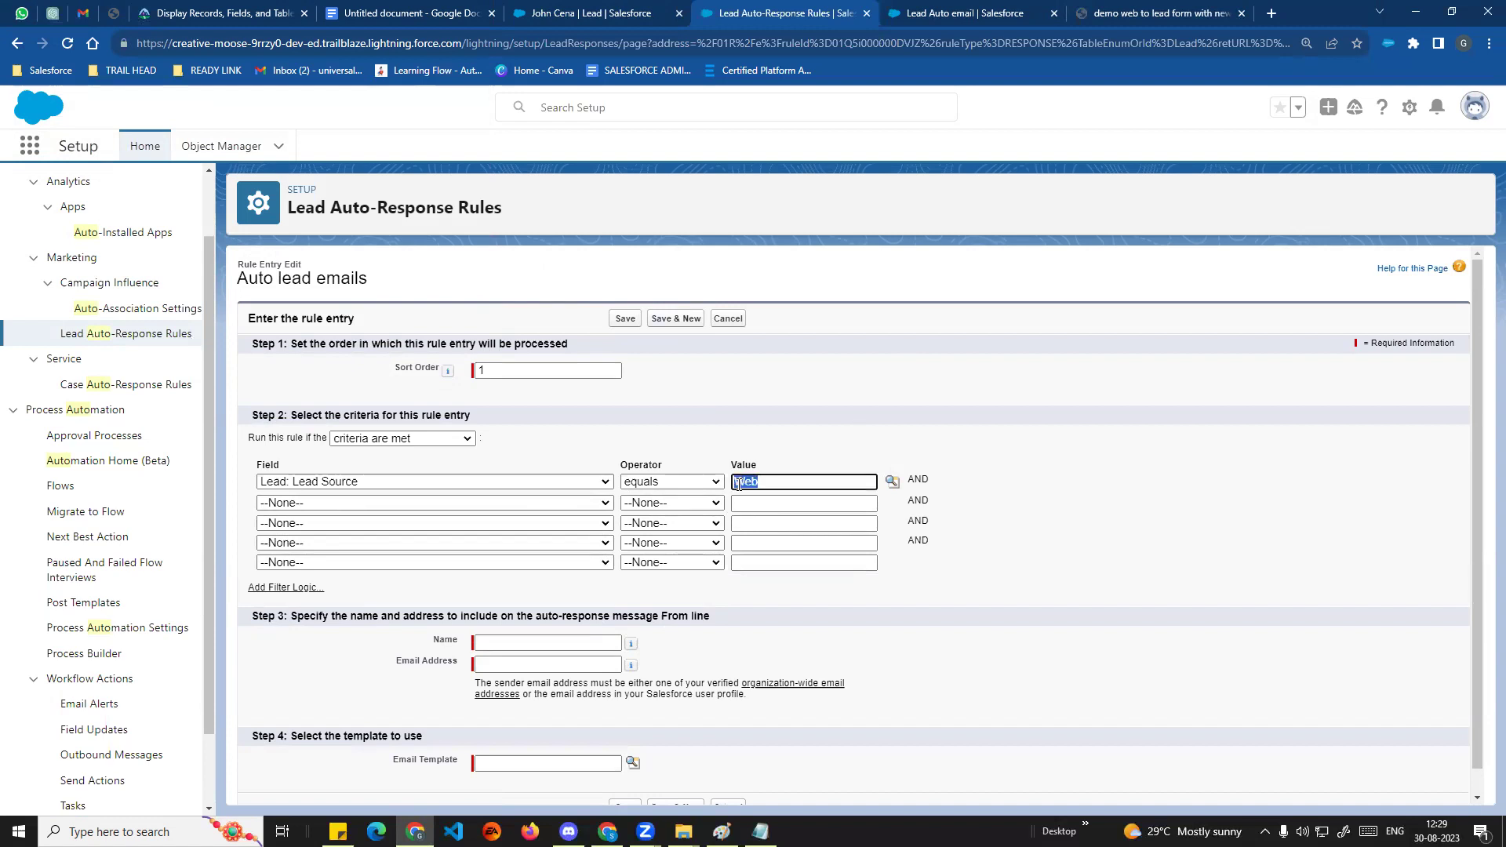
click(836, 417)
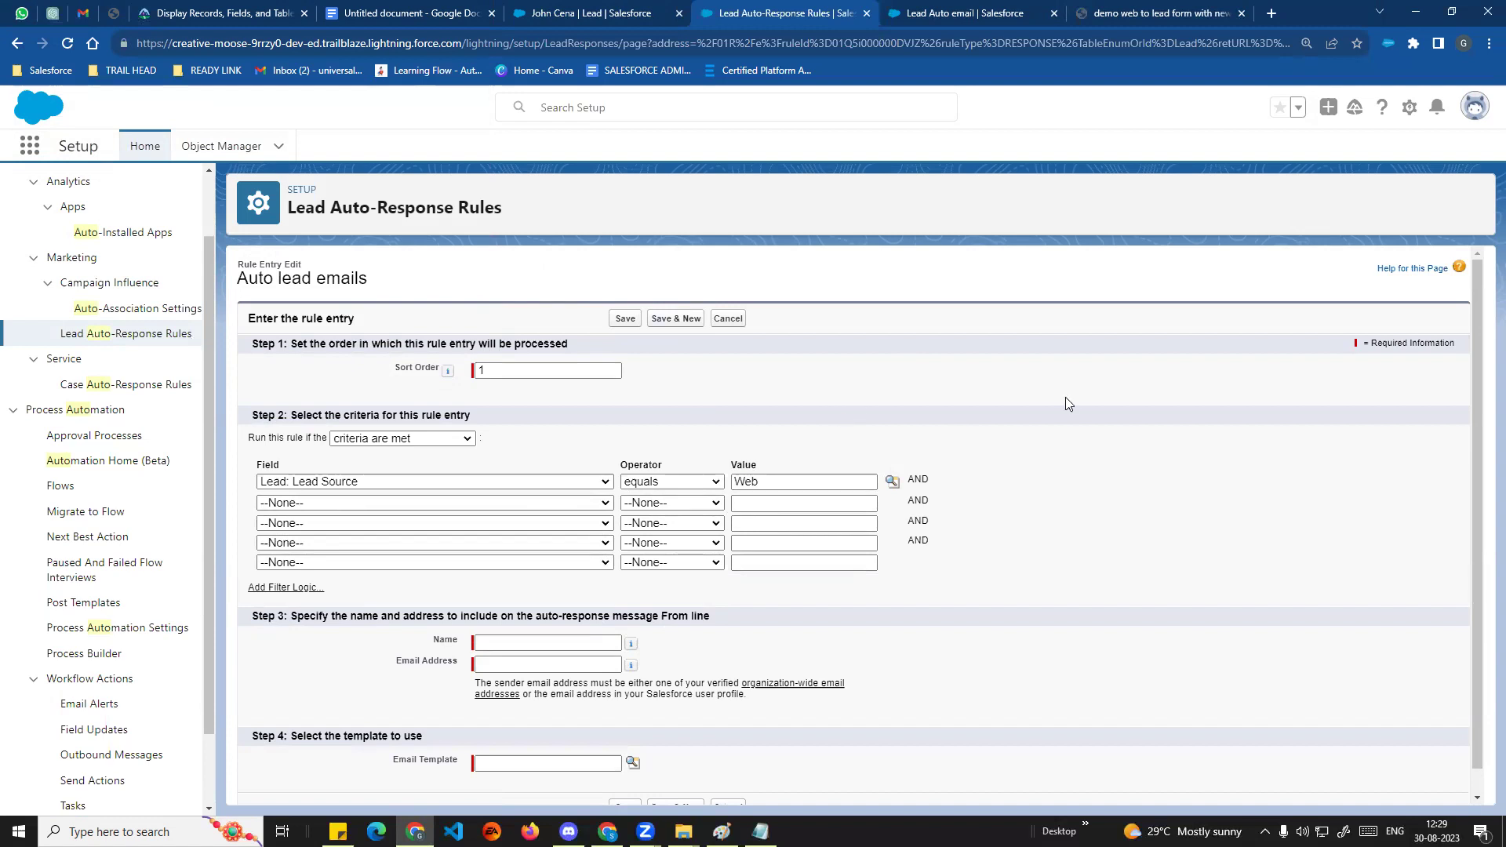
scroll(1070, 411, down, 1)
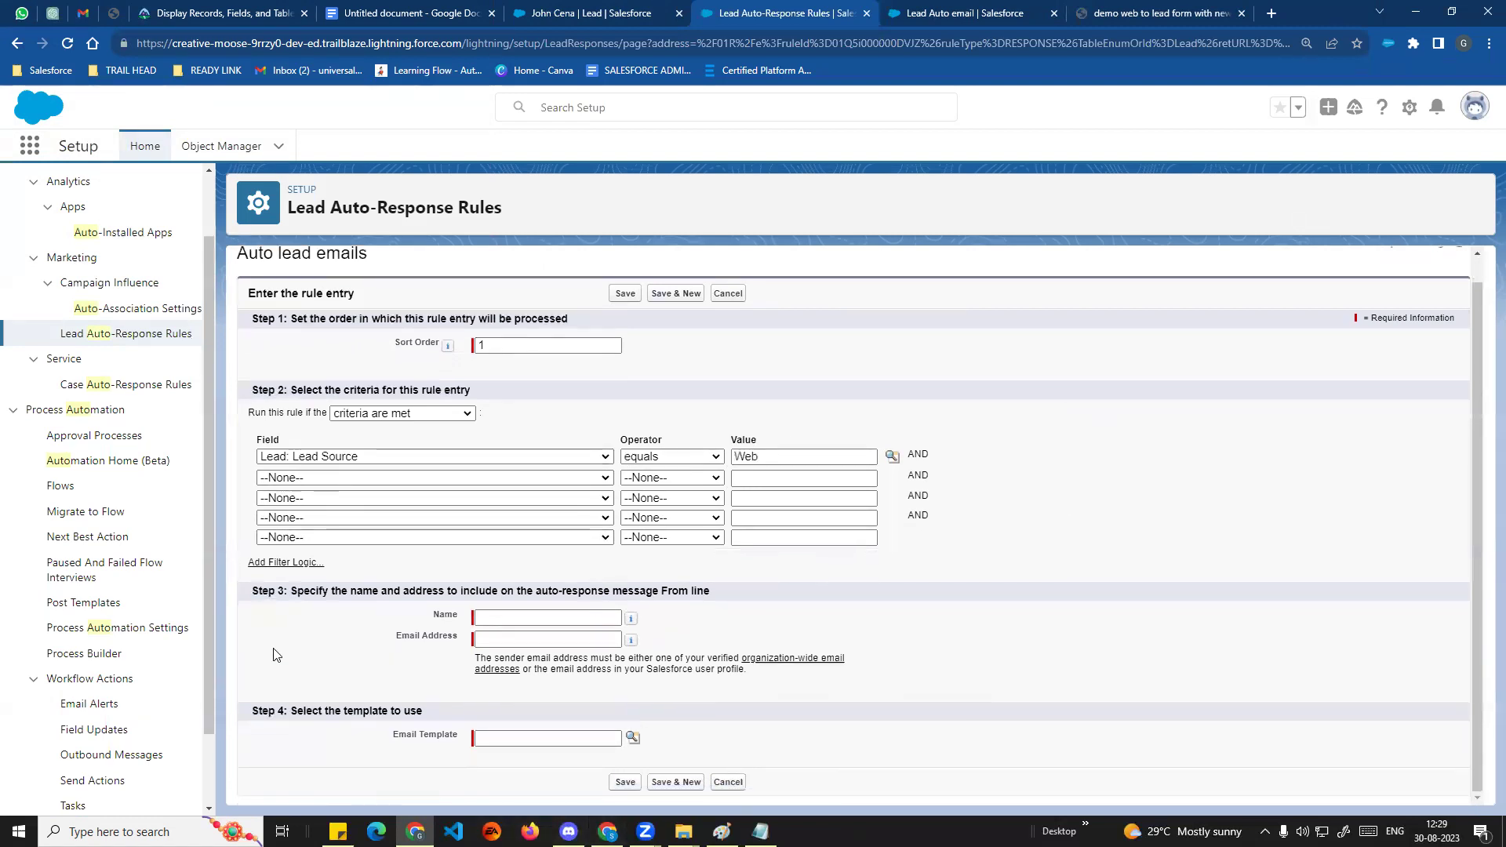
Set From name 'Support response' and choose the suggested verified Gmail sender address.
click(545, 625)
key(Down)
key(Return)
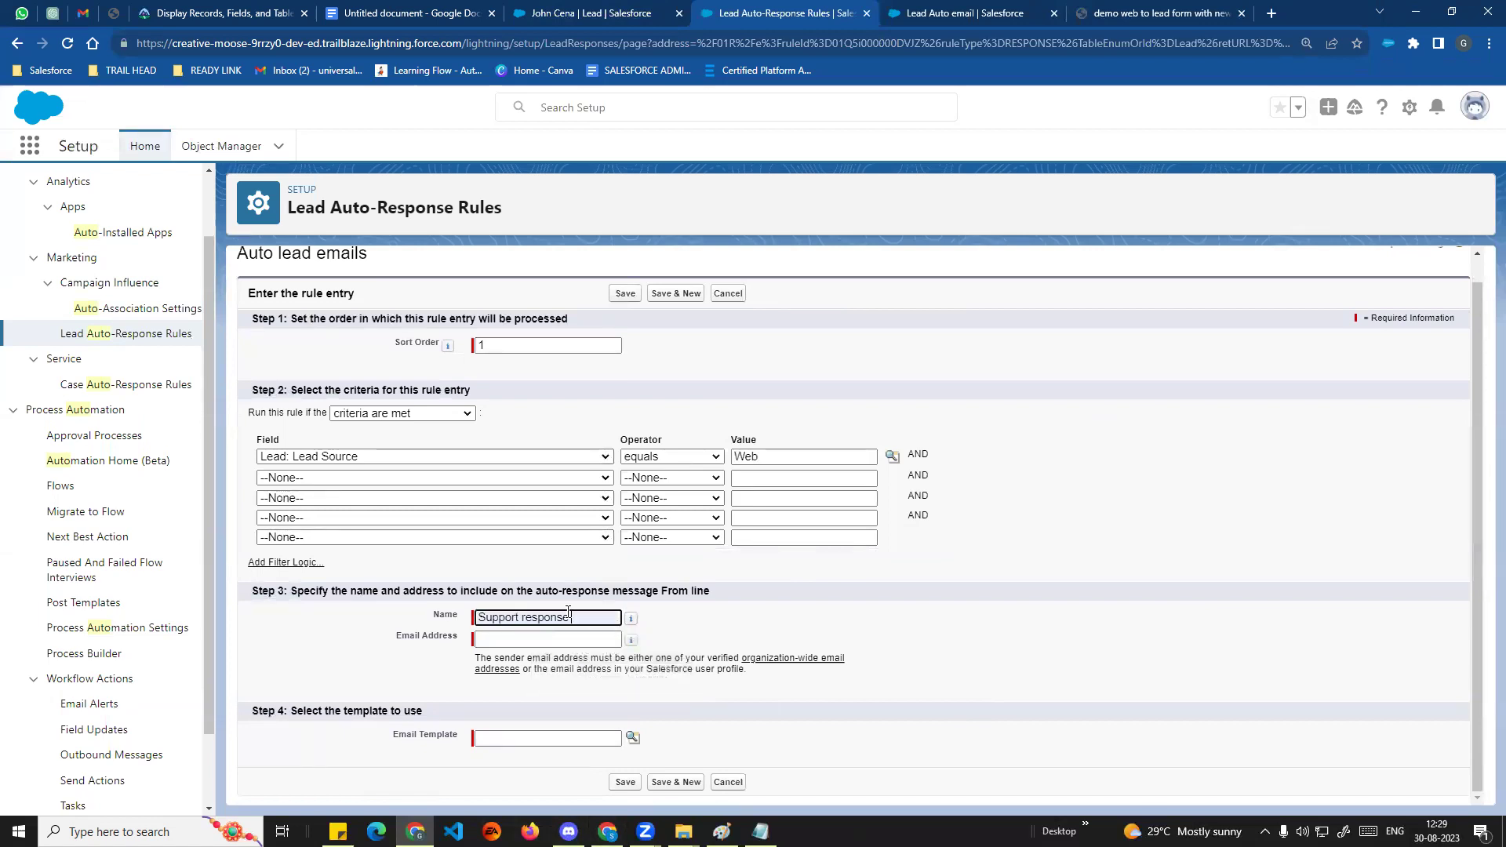
click(821, 614)
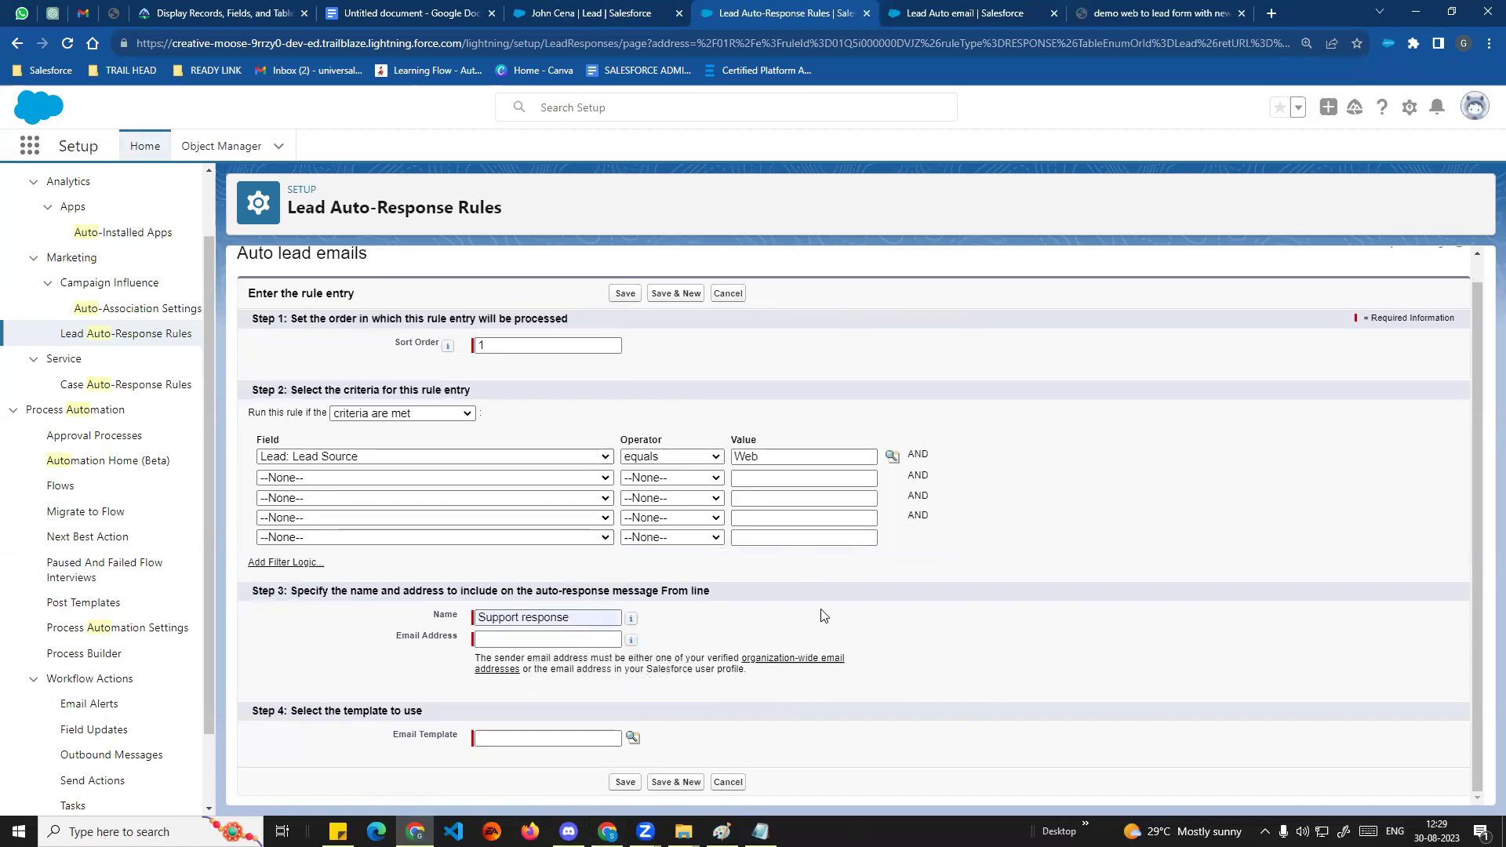
click(519, 640)
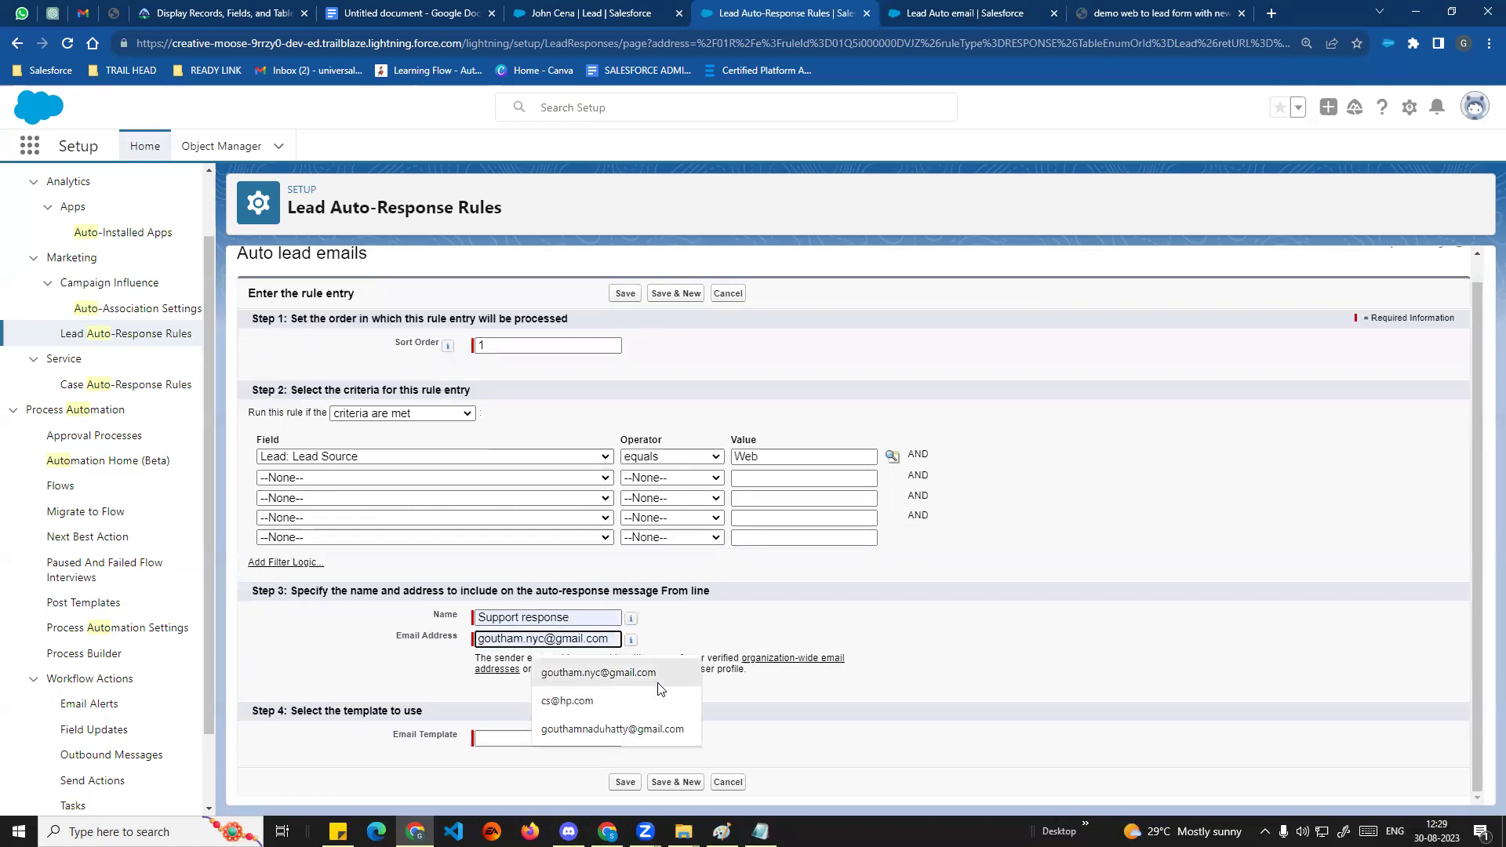
click(541, 672)
triple_click(611, 640)
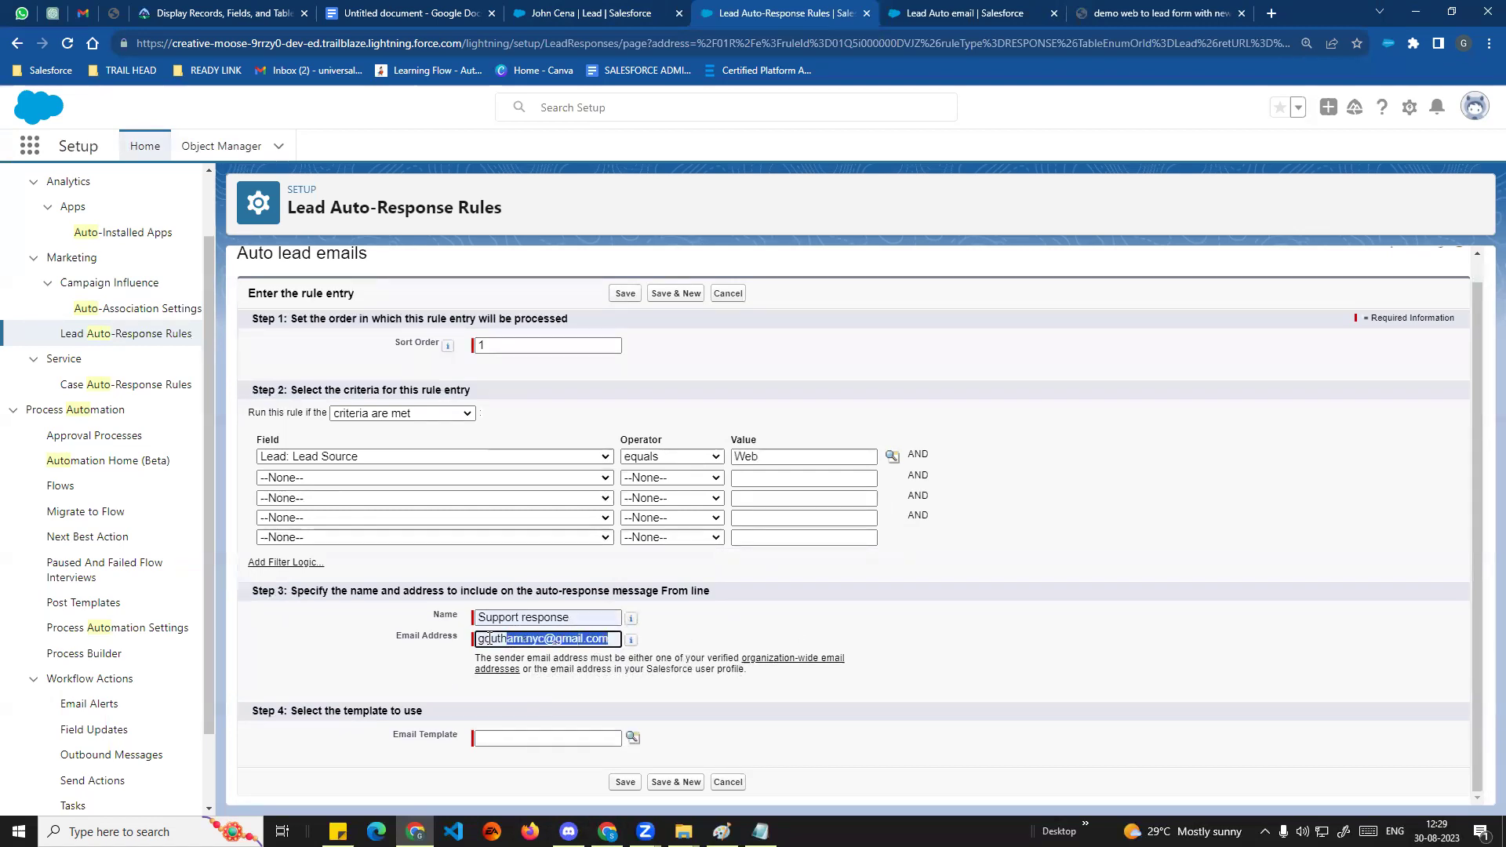
click(1021, 651)
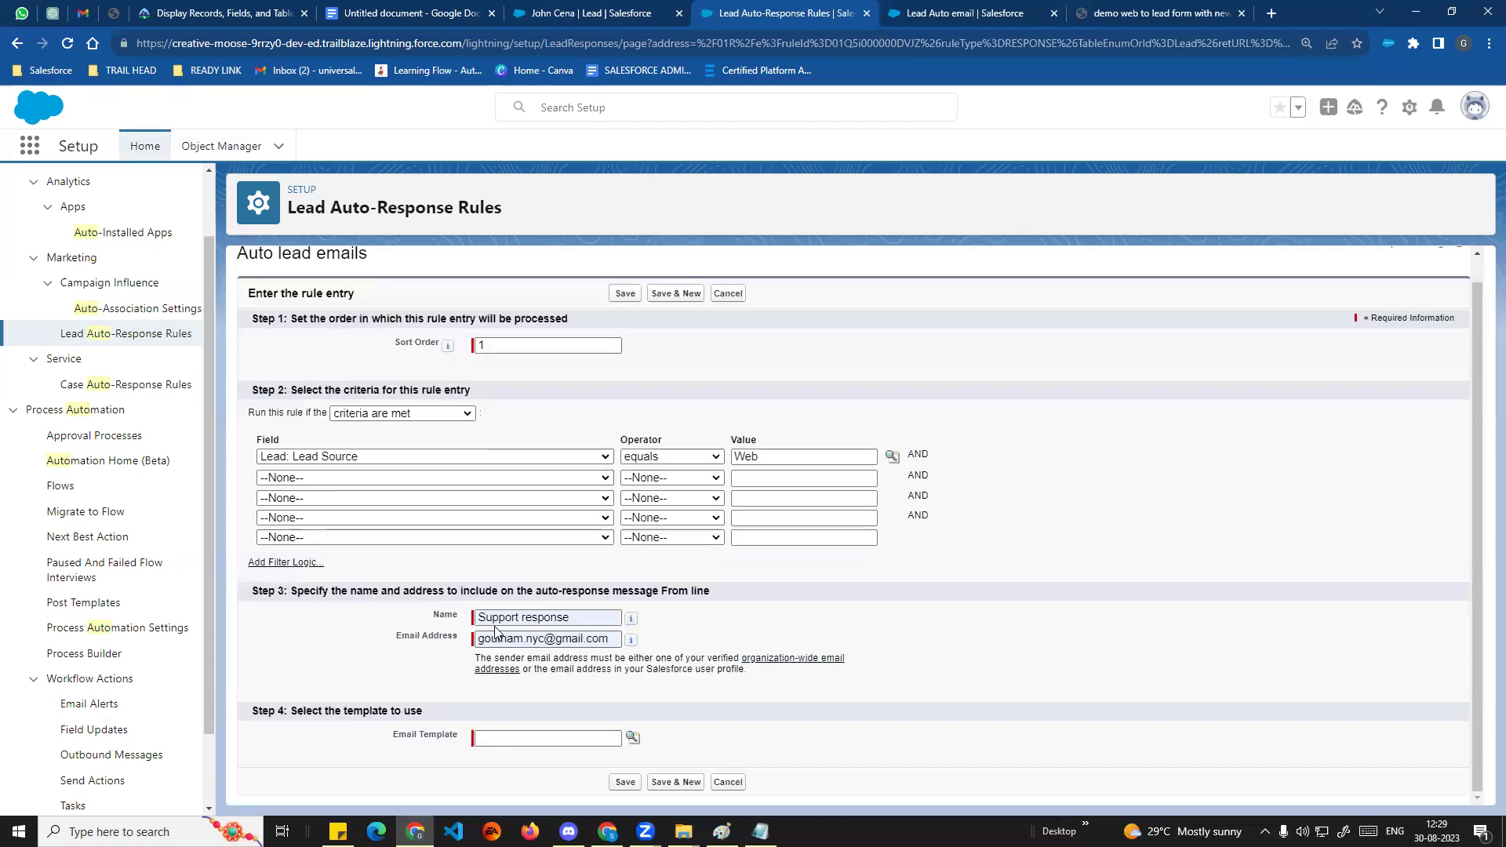
Review the sender address help text and open the Email Template lookup.
drag(478, 637, 628, 640)
click(982, 642)
drag(753, 672, 404, 665)
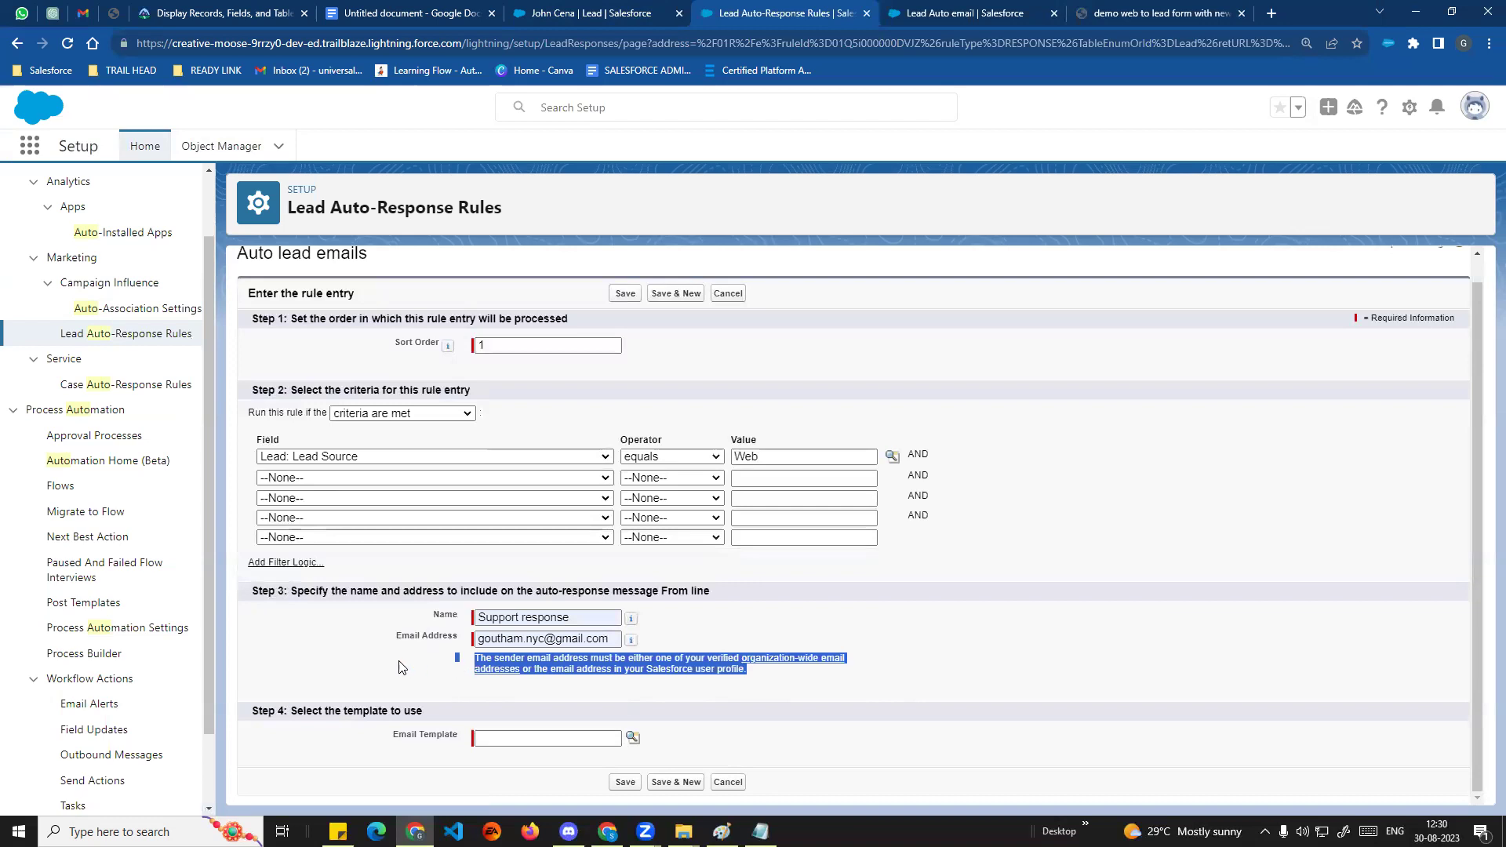
click(416, 665)
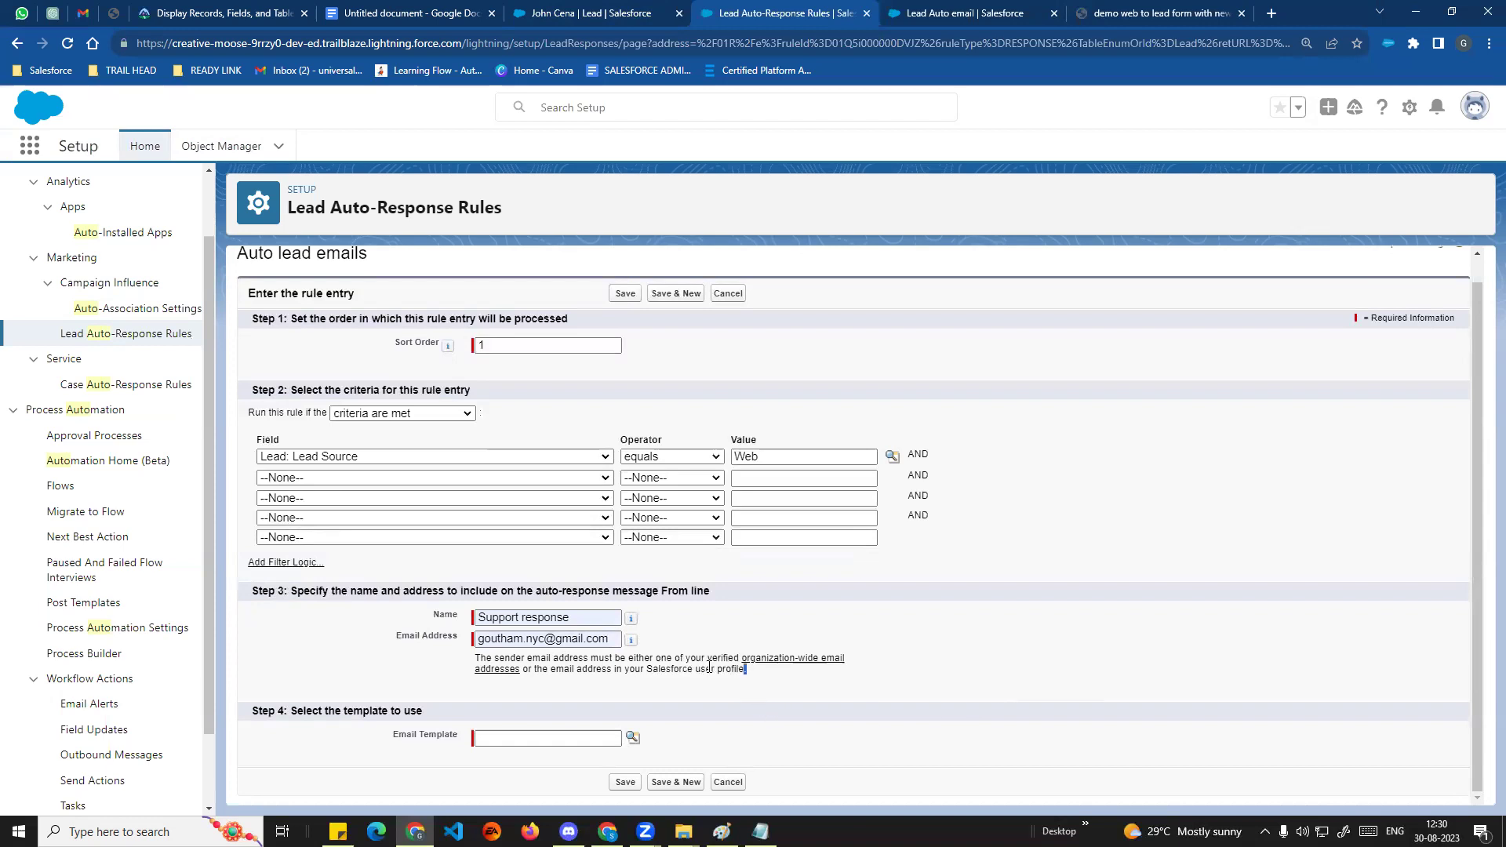
drag(746, 672, 474, 657)
click(941, 709)
drag(396, 745, 458, 742)
click(633, 737)
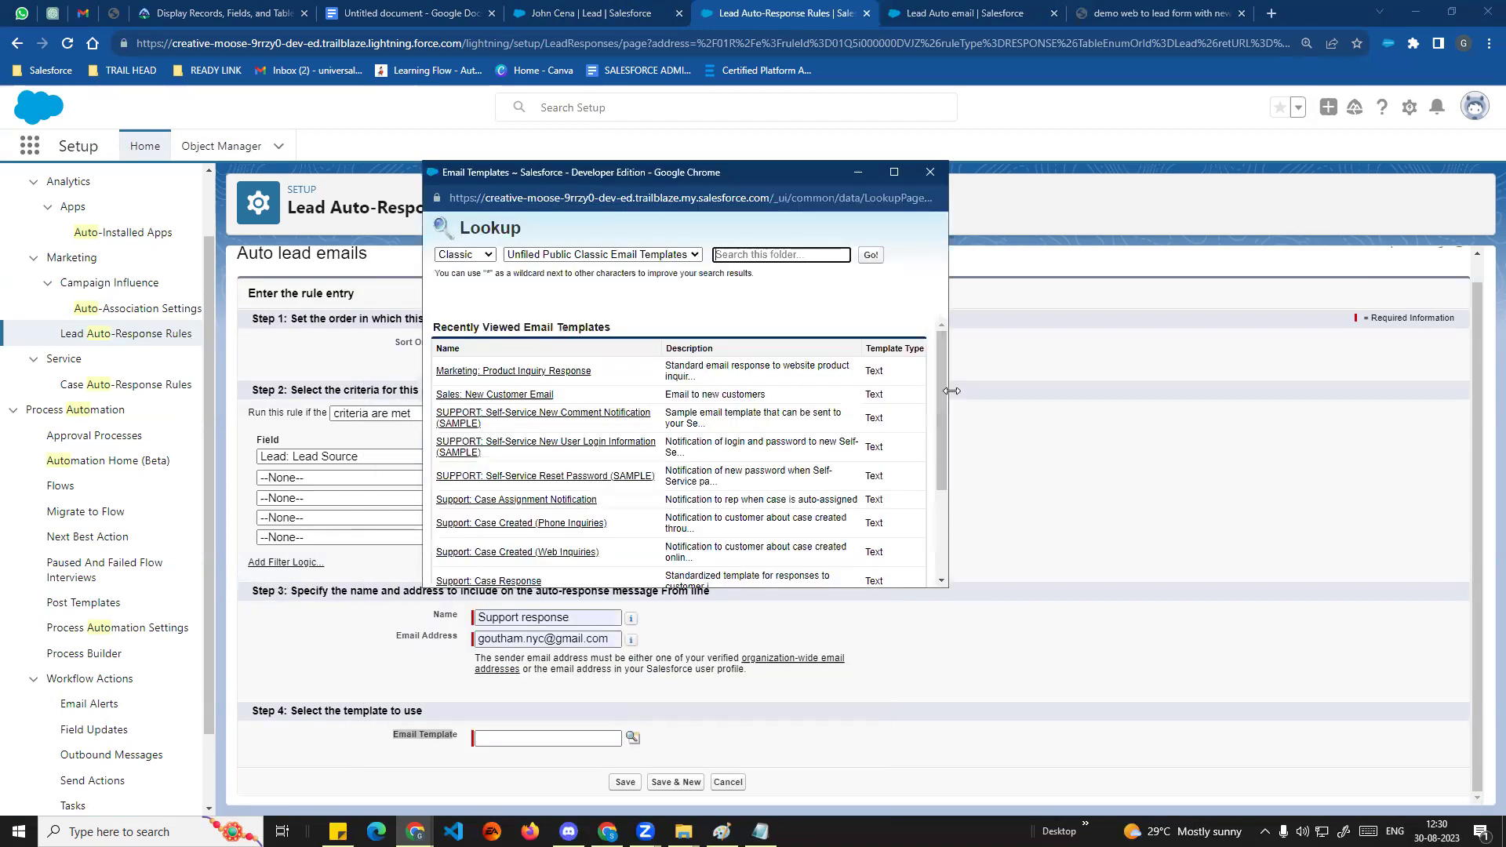
Choose the public Lightning template 'Lead Auto email' and review the Web value and template fields.
drag(951, 389, 1194, 389)
click(473, 257)
click(468, 284)
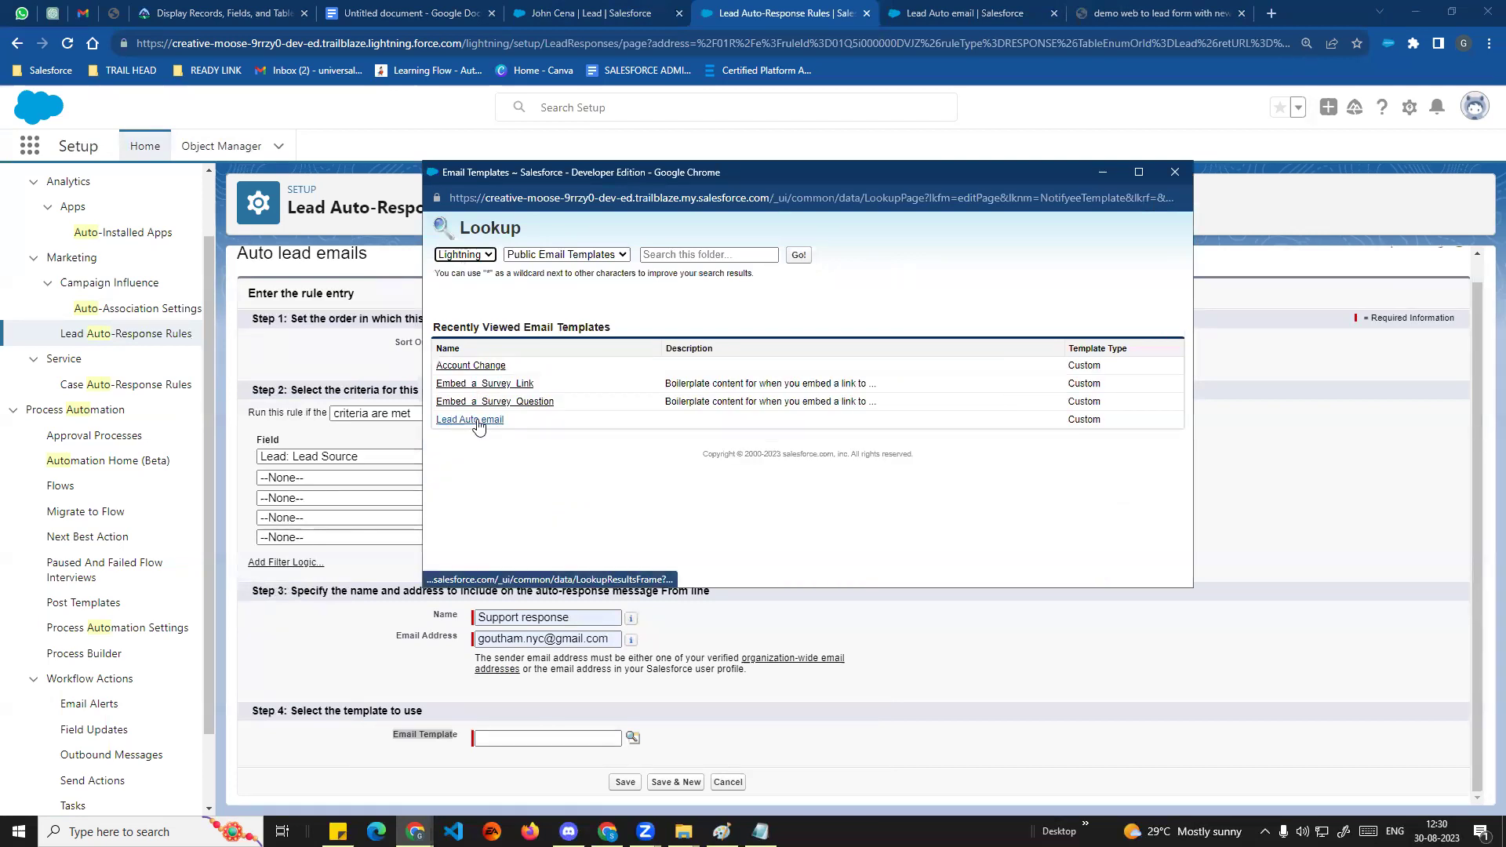
click(469, 419)
click(1000, 683)
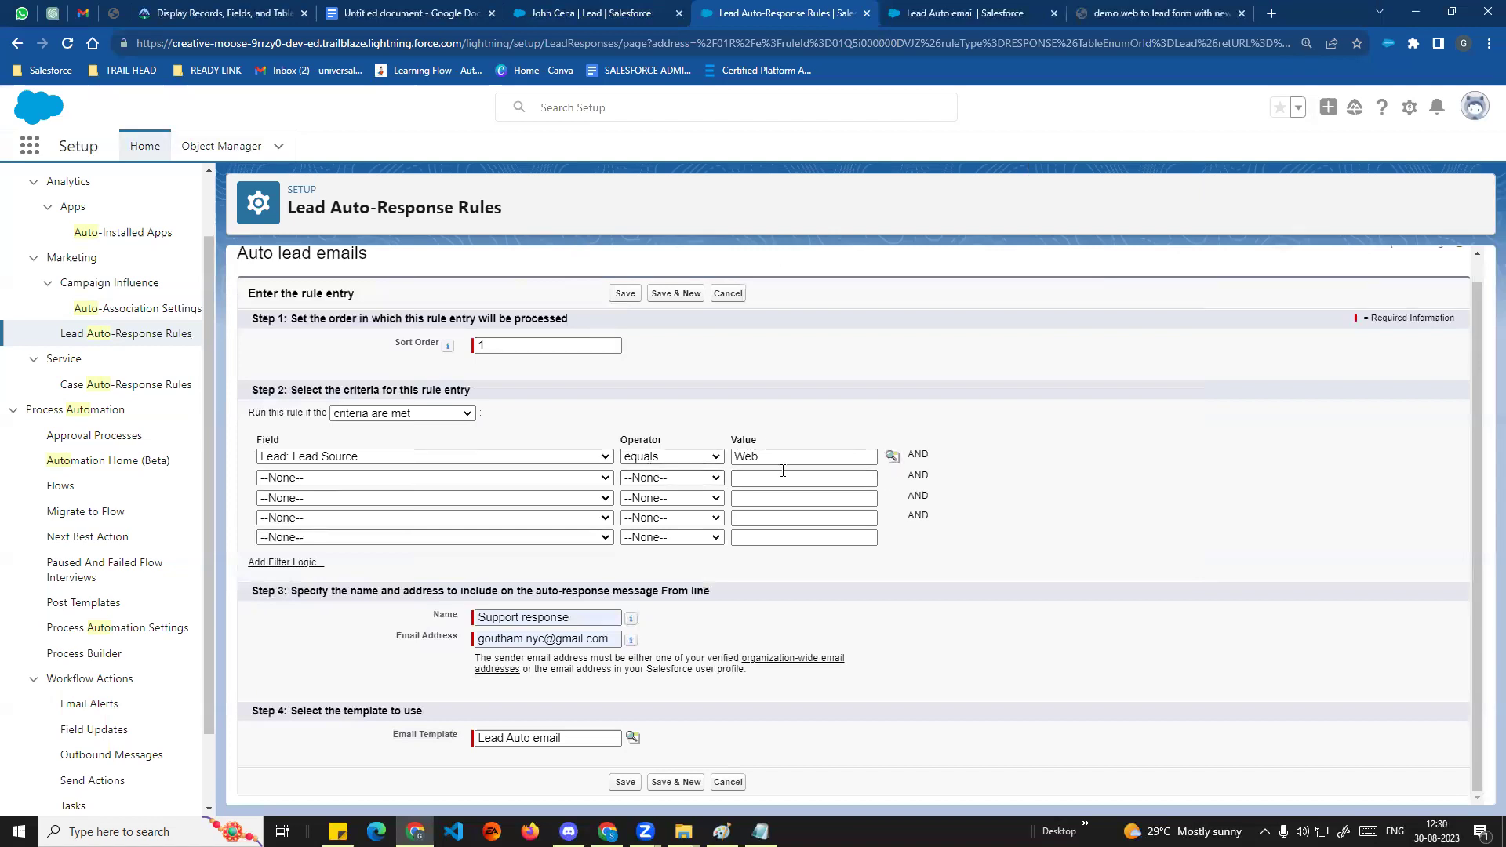
double_click(738, 457)
click(1067, 424)
triple_click(479, 738)
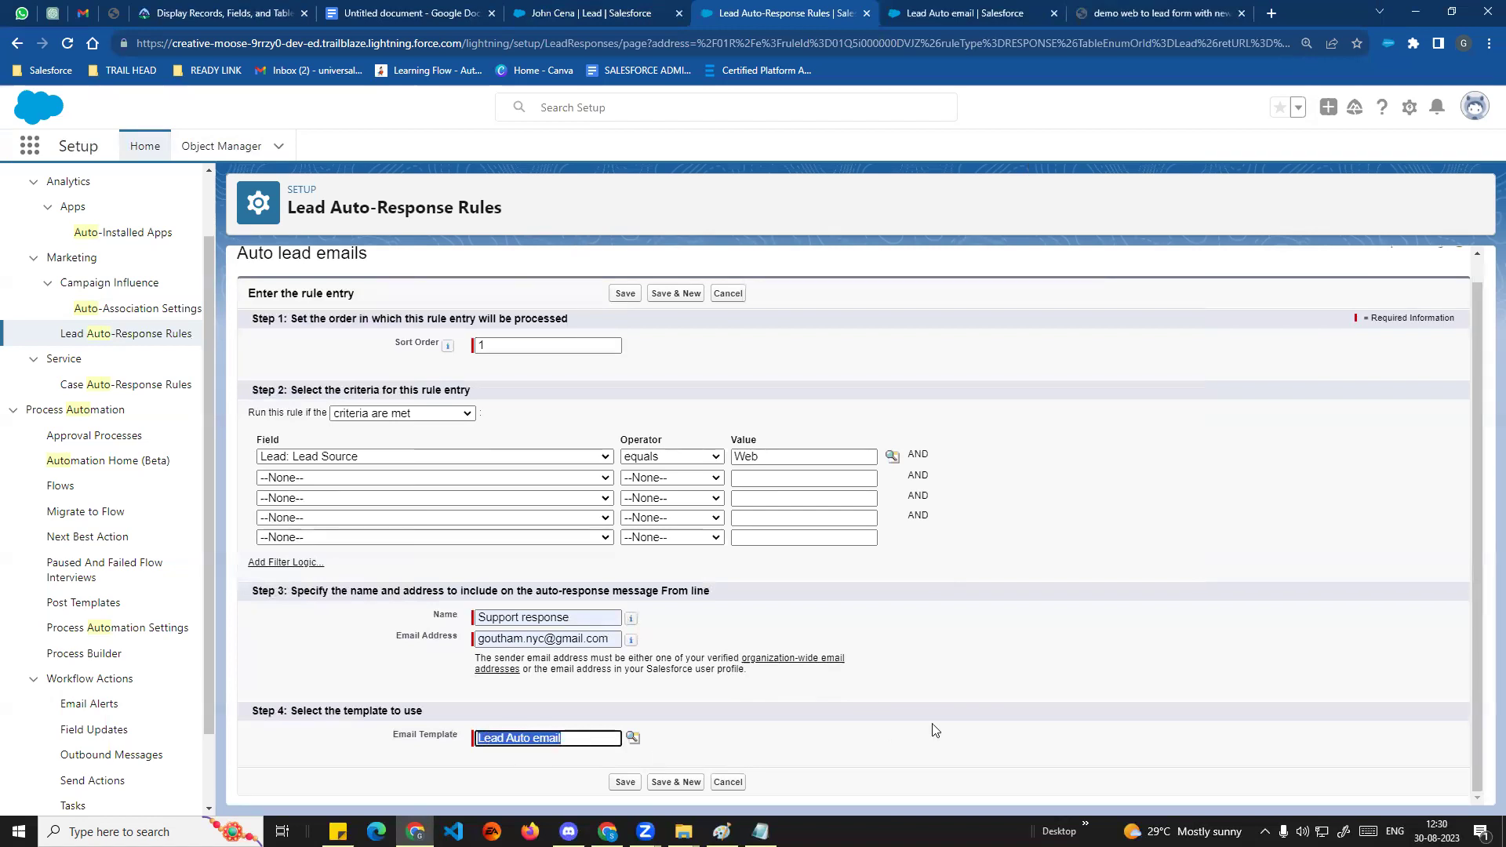
click(934, 729)
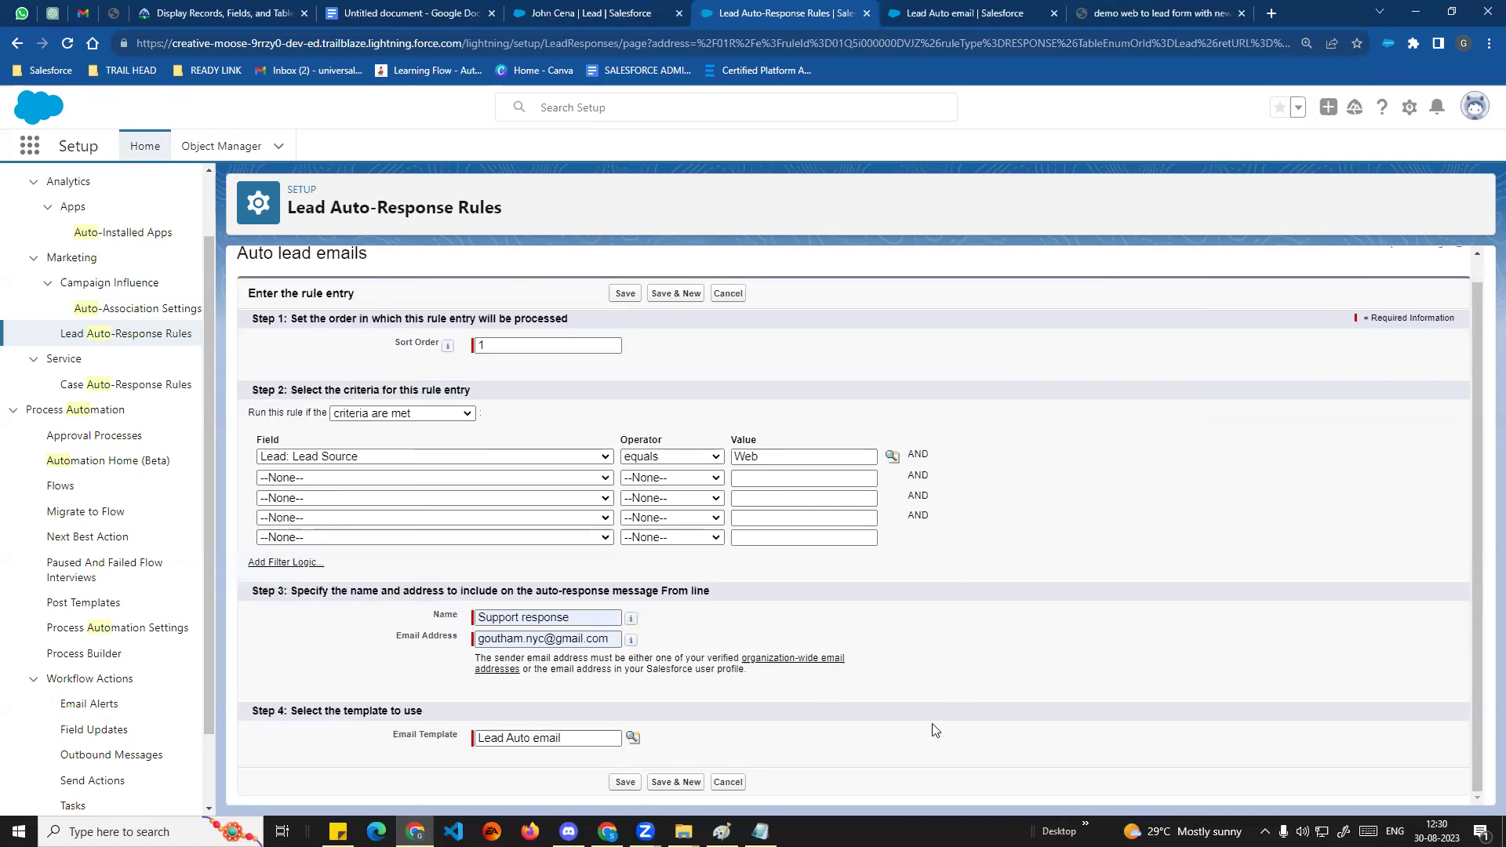
Save the Lead Source equals Web entry with the Lead Auto template, then reopen it for editing.
click(625, 782)
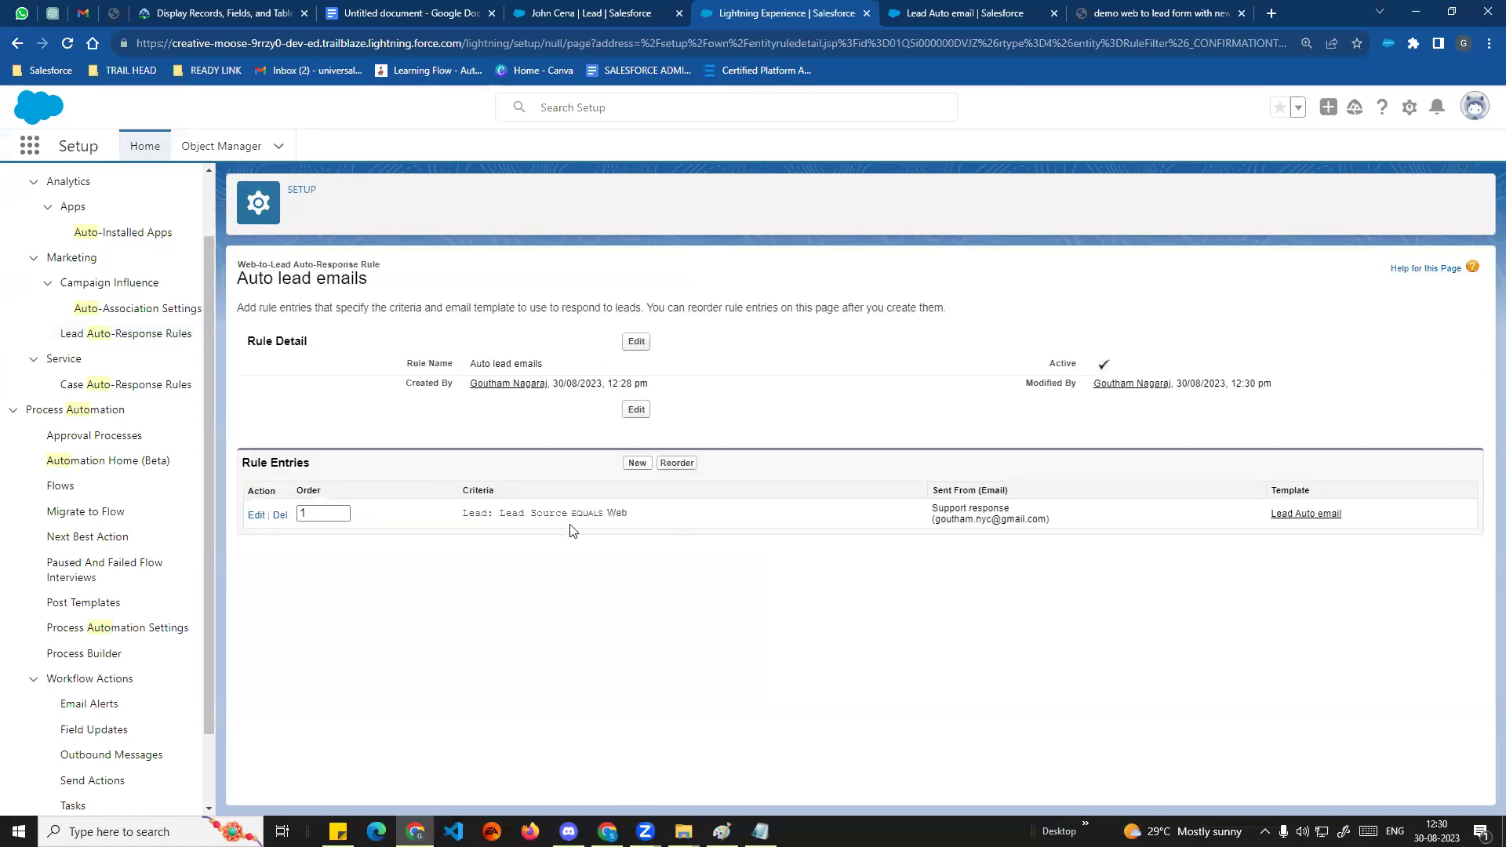
drag(462, 515, 639, 519)
click(641, 592)
click(256, 516)
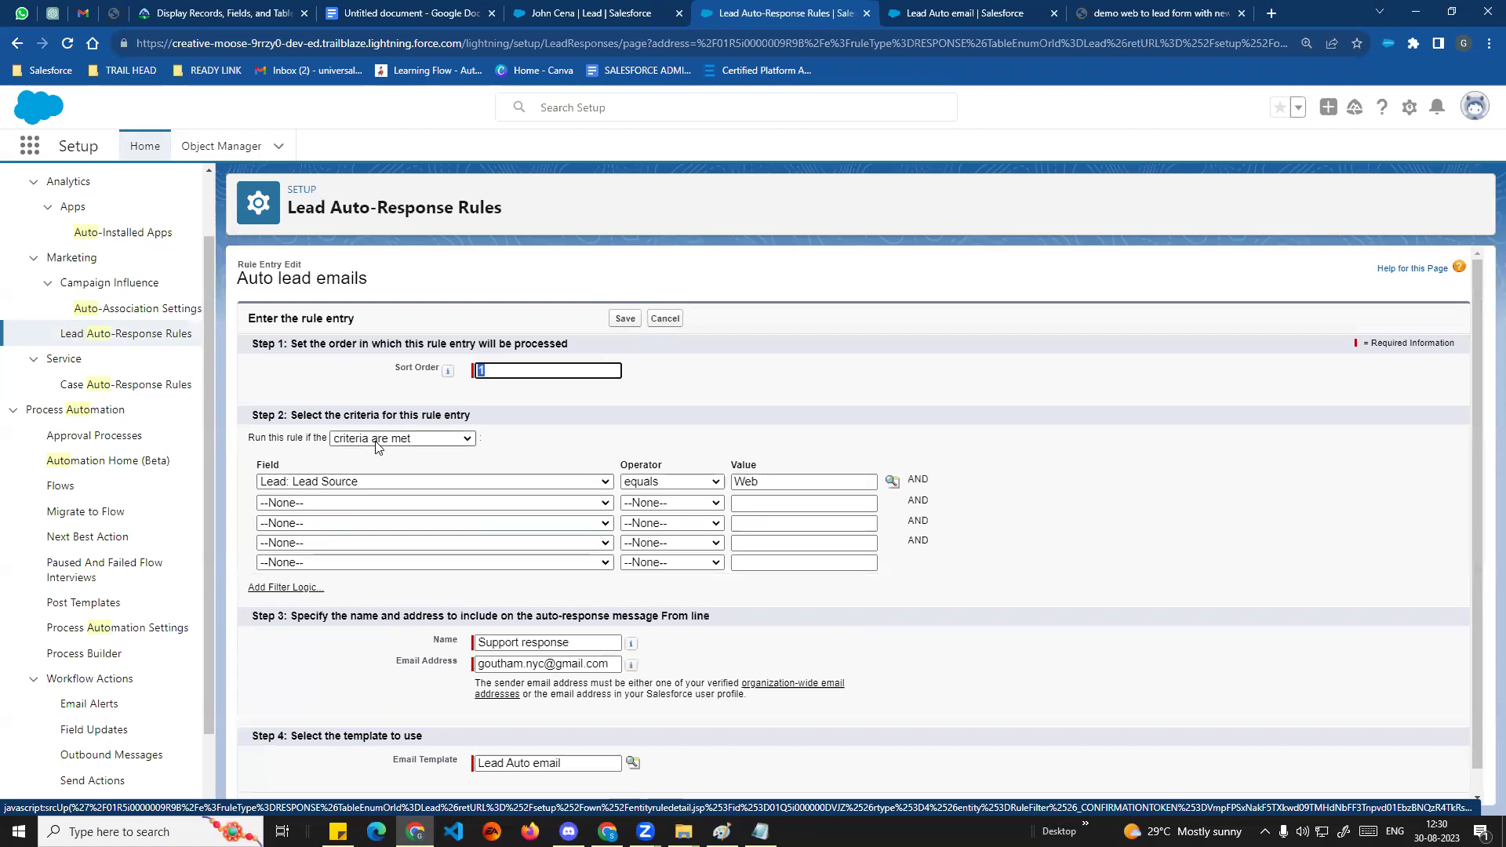
Switch the rule's run condition to formula, then back to field criteria.
click(782, 403)
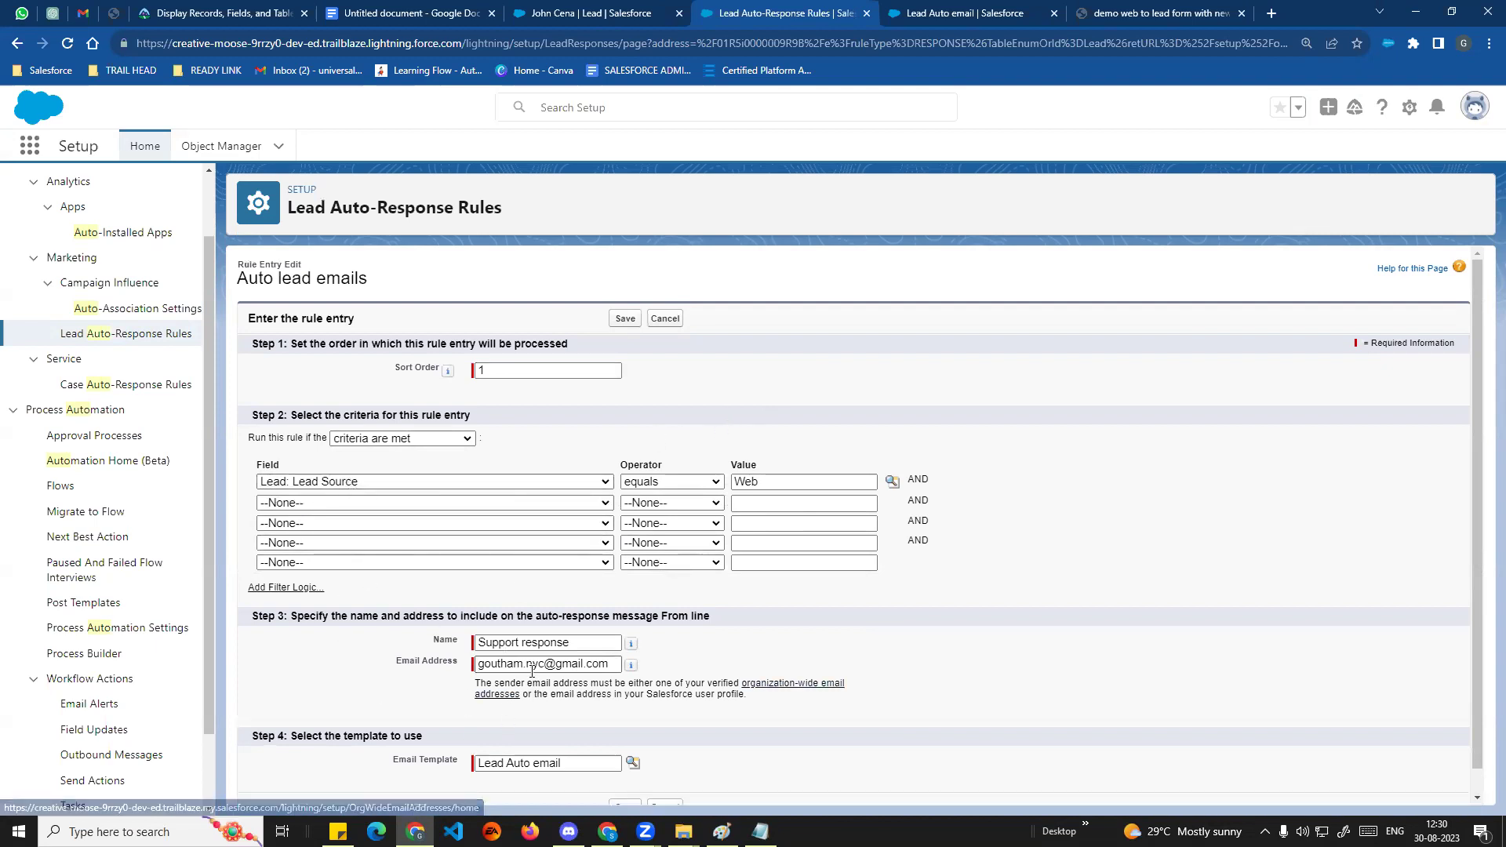
click(419, 439)
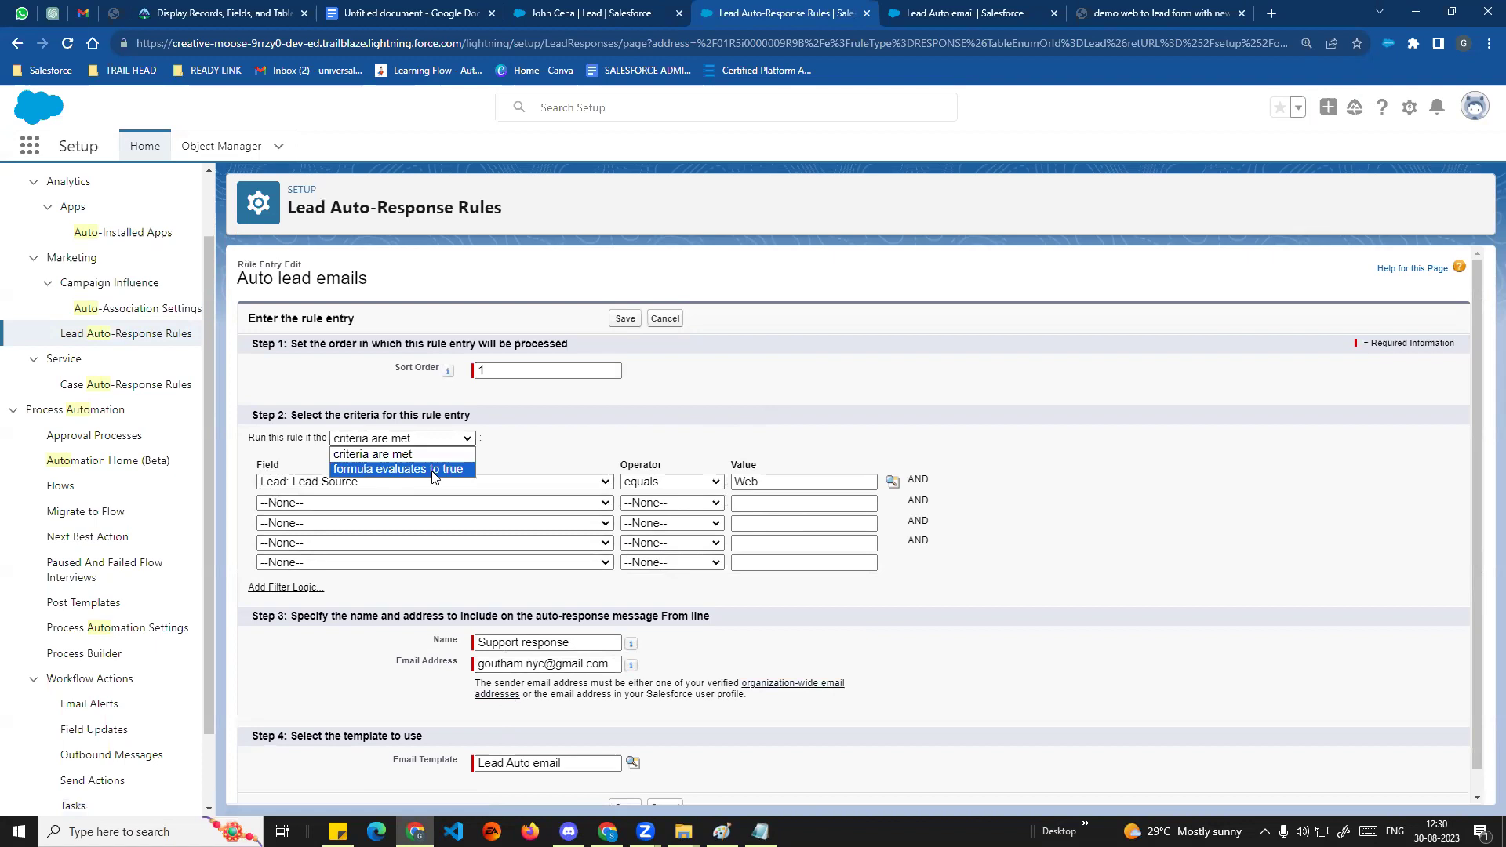
click(419, 464)
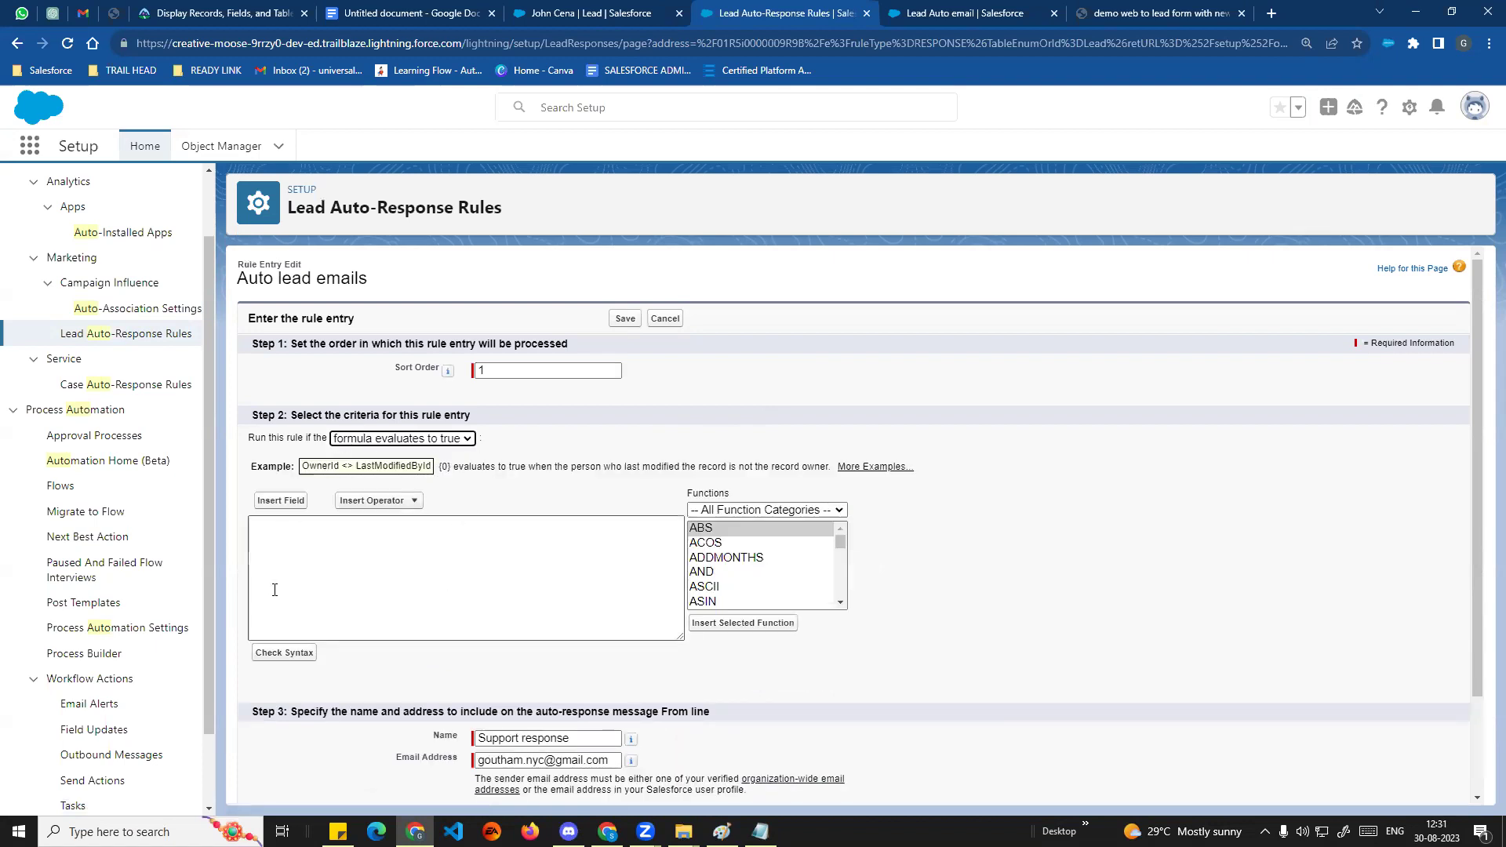
click(396, 439)
click(358, 451)
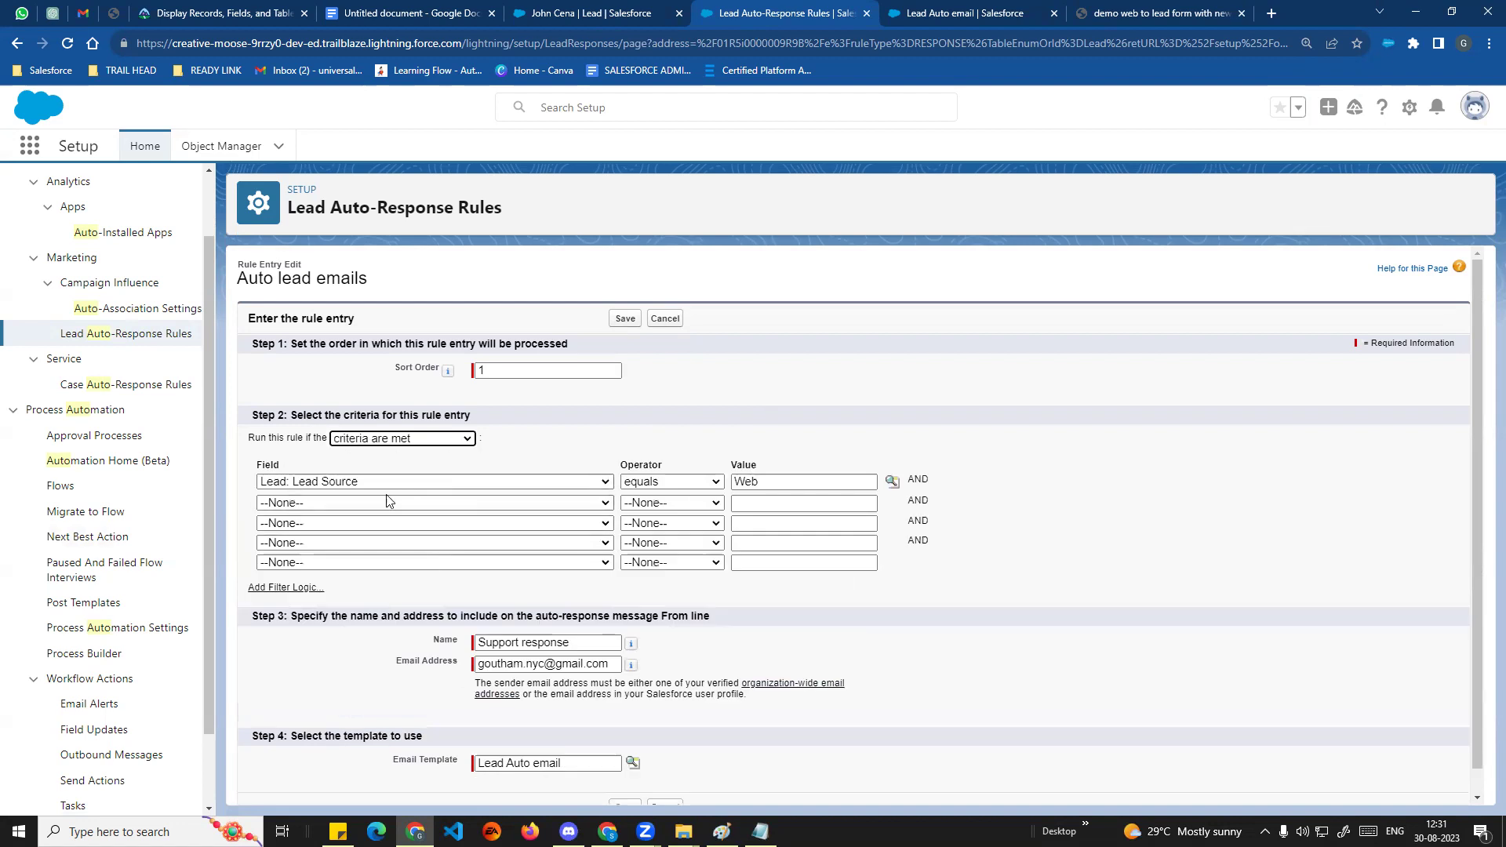
Save the rule entry unchanged and bring up the web-to-lead form.
click(632, 323)
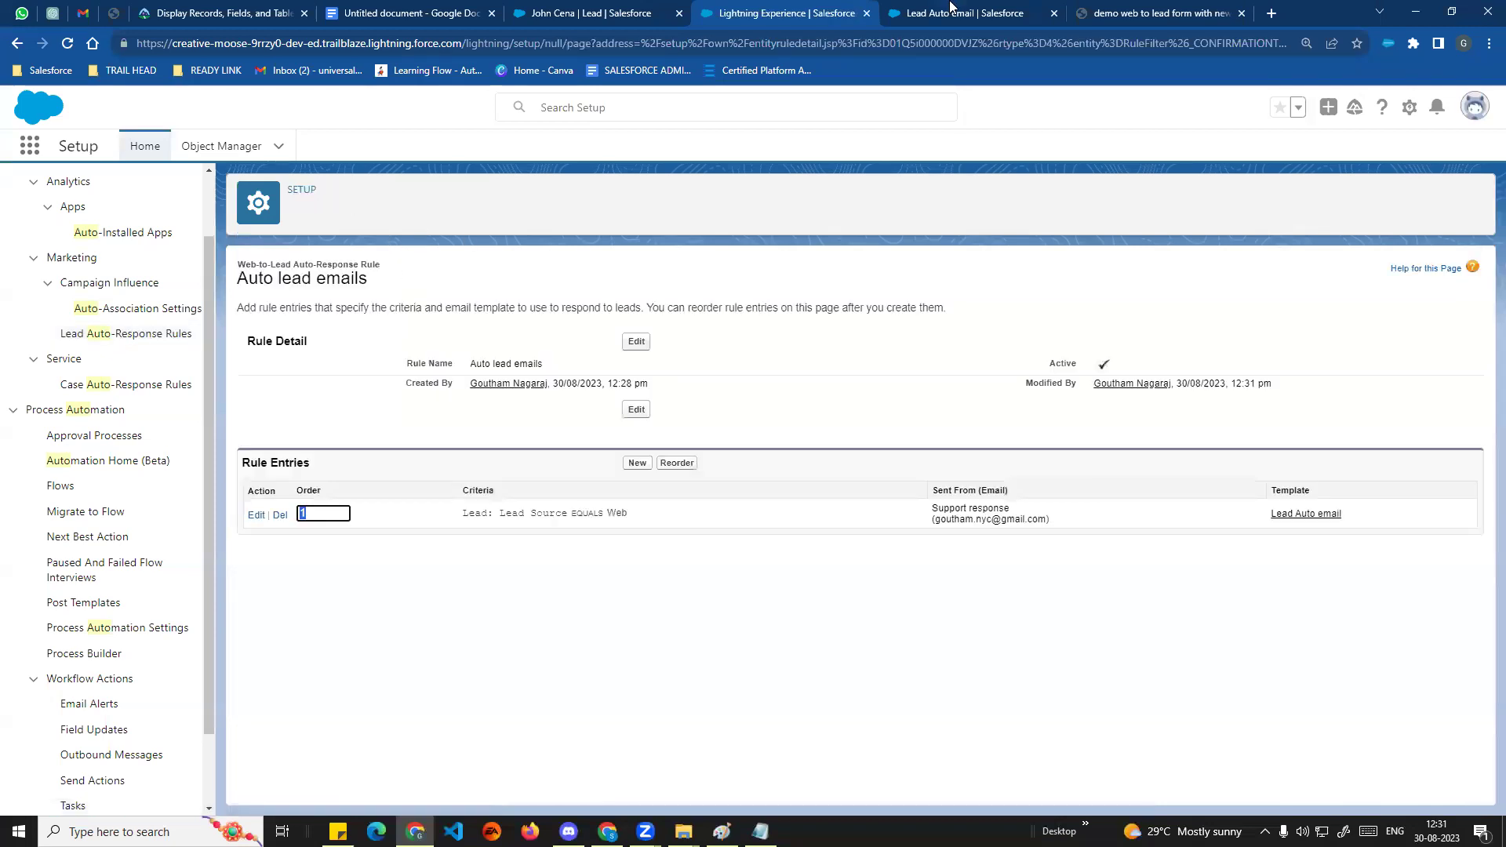
click(917, 20)
click(1149, 13)
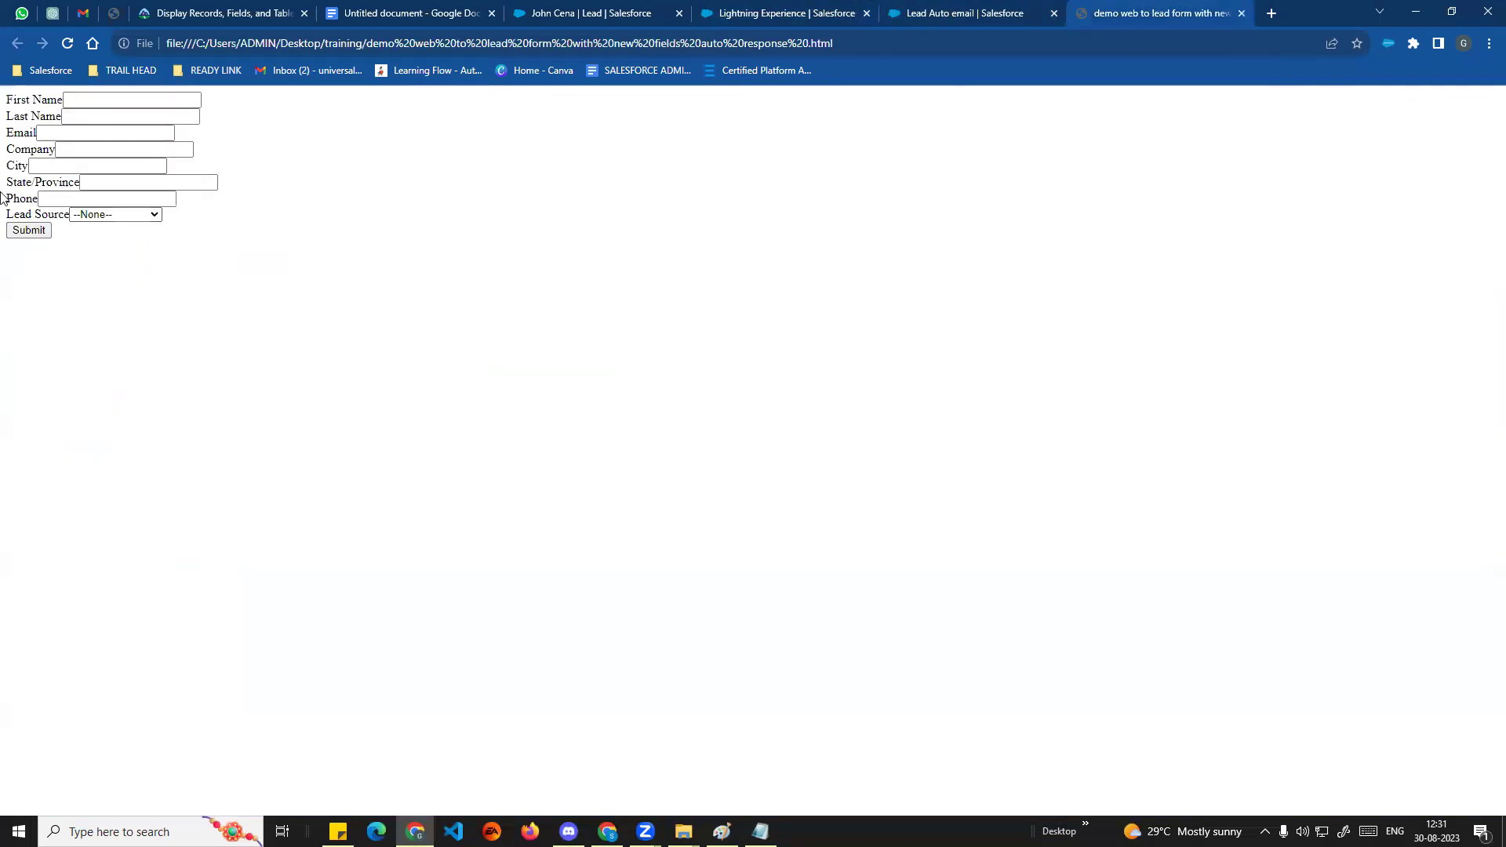
Enter the lead's first name, last name, e-mail address, and company WWE.
click(94, 95)
click(94, 94)
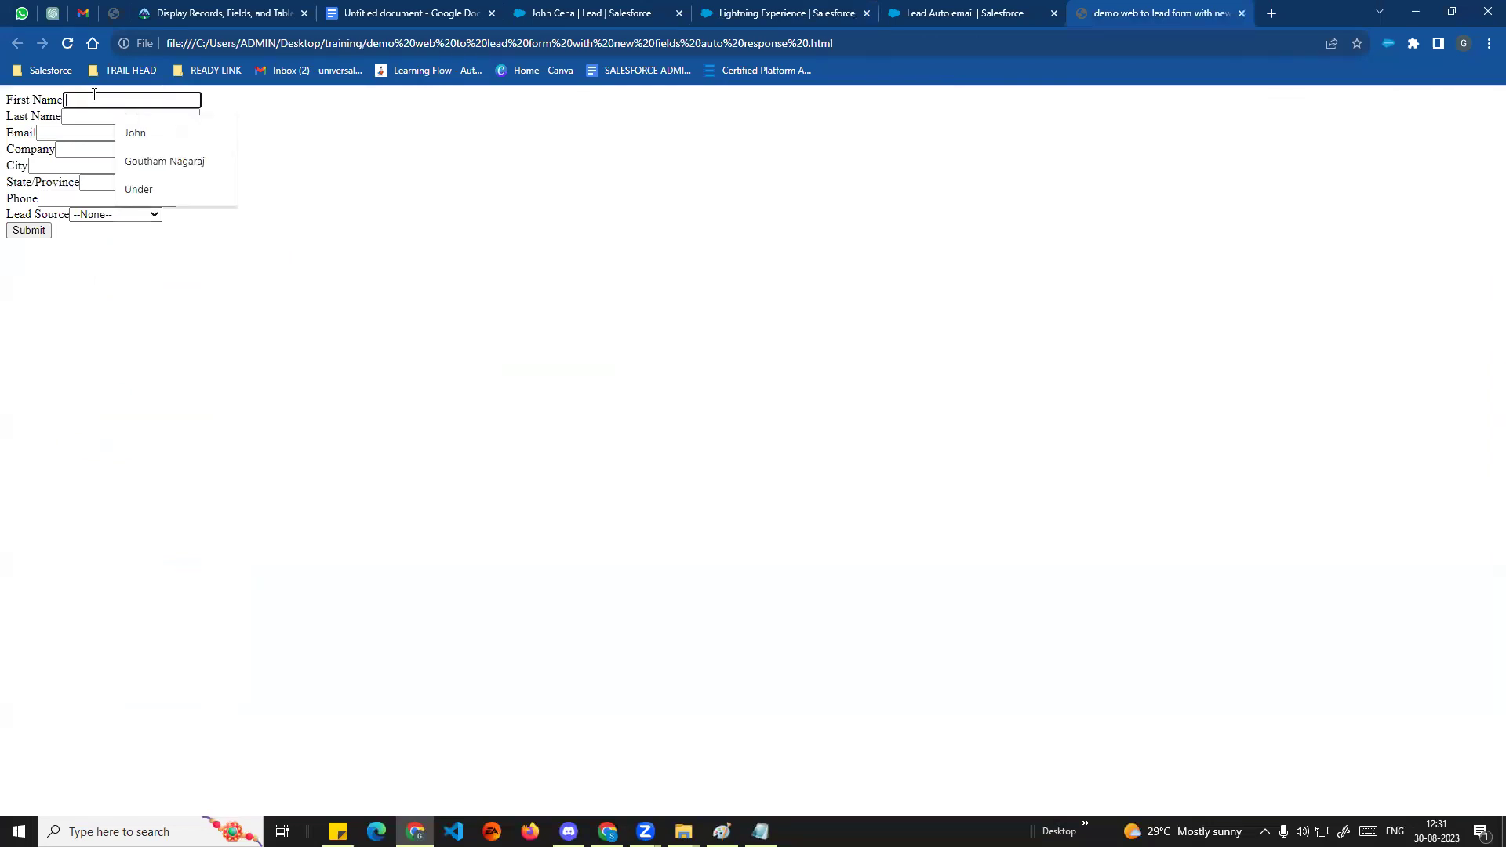
text(Randy)
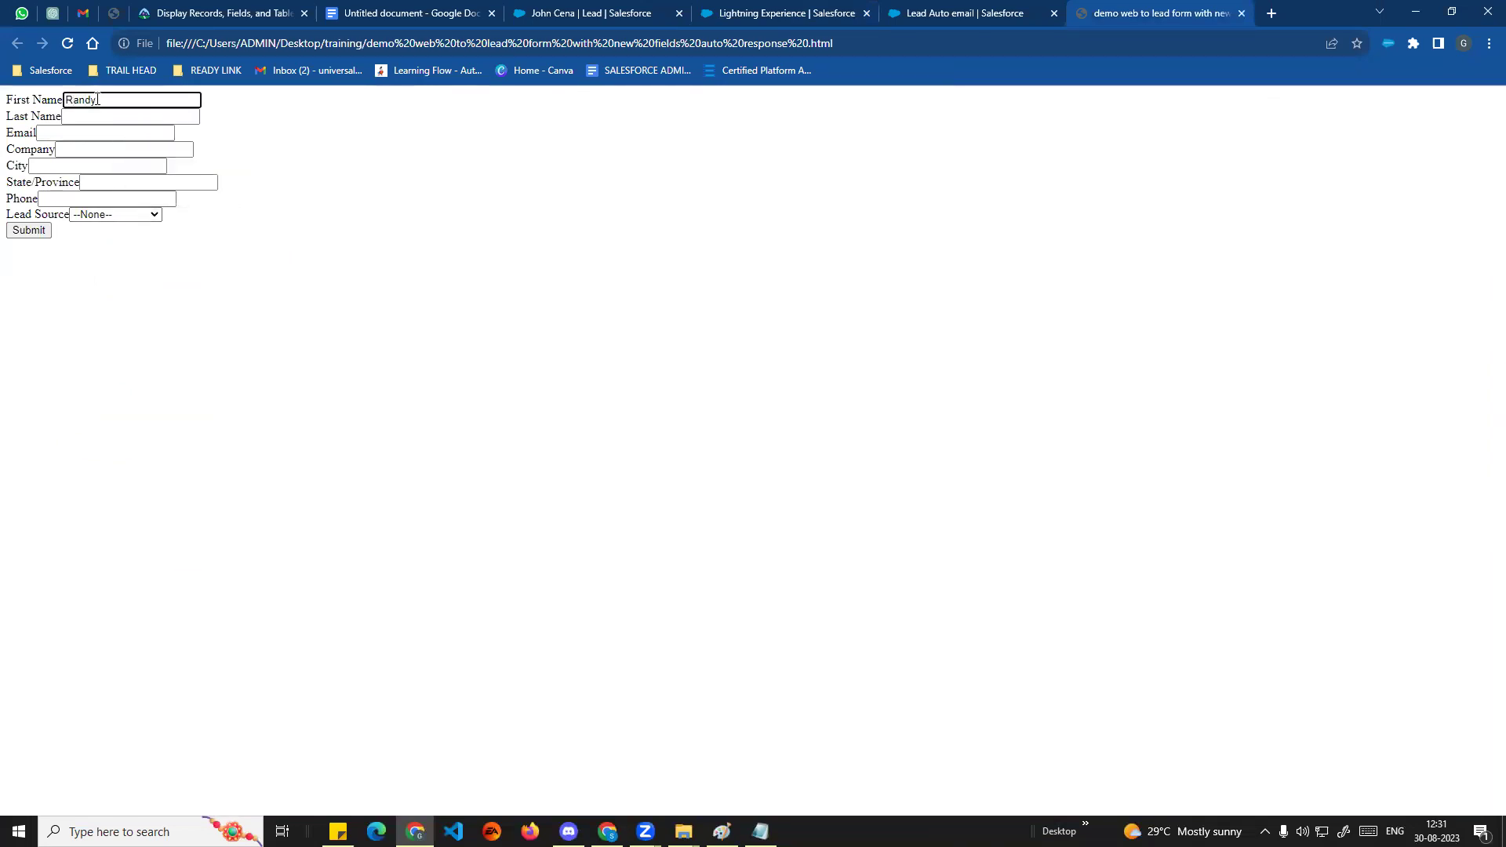
click(101, 118)
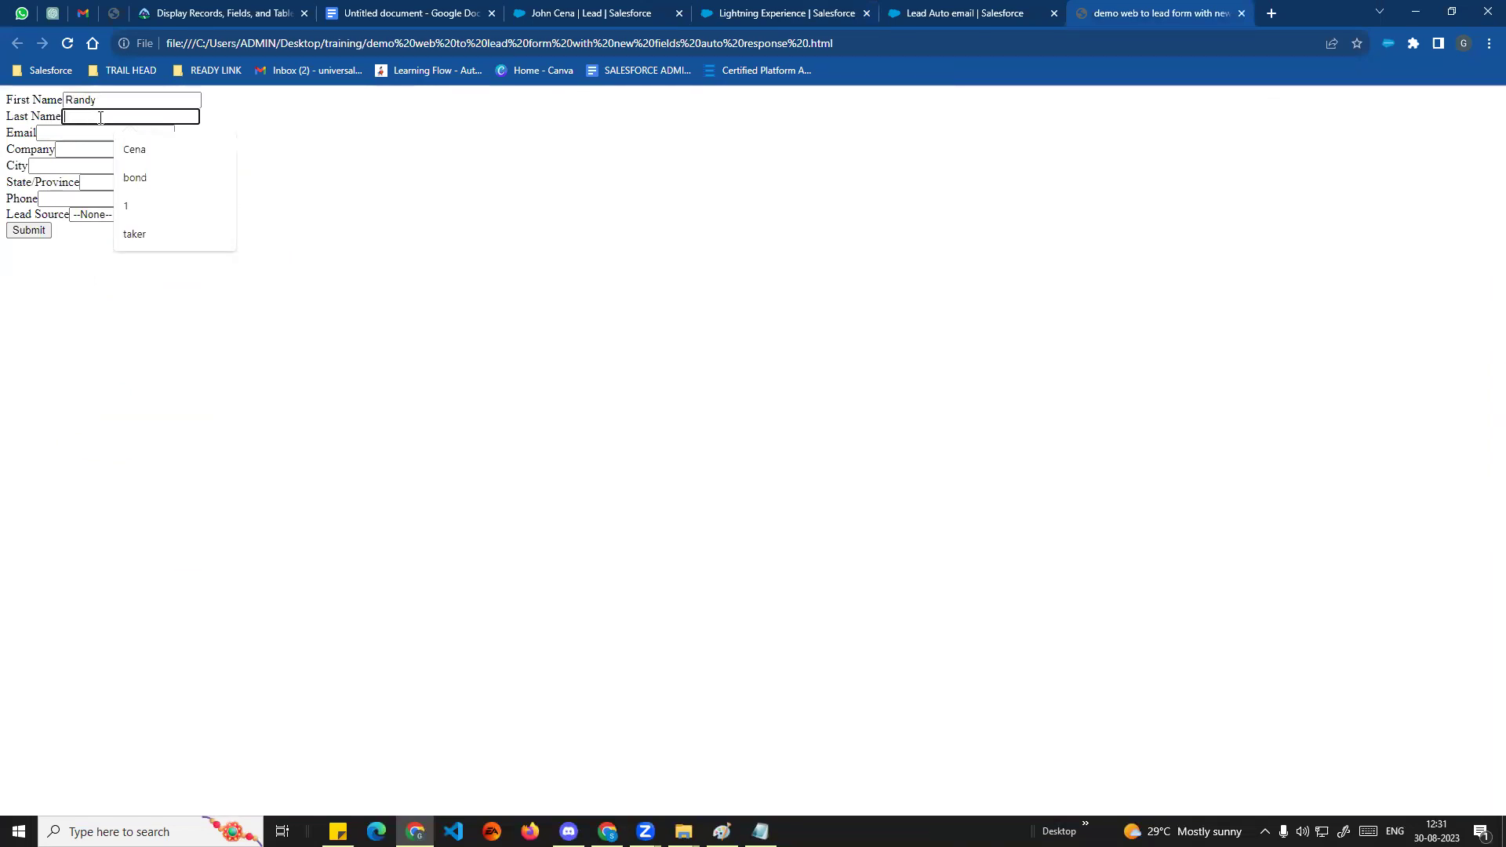
text(Orton)
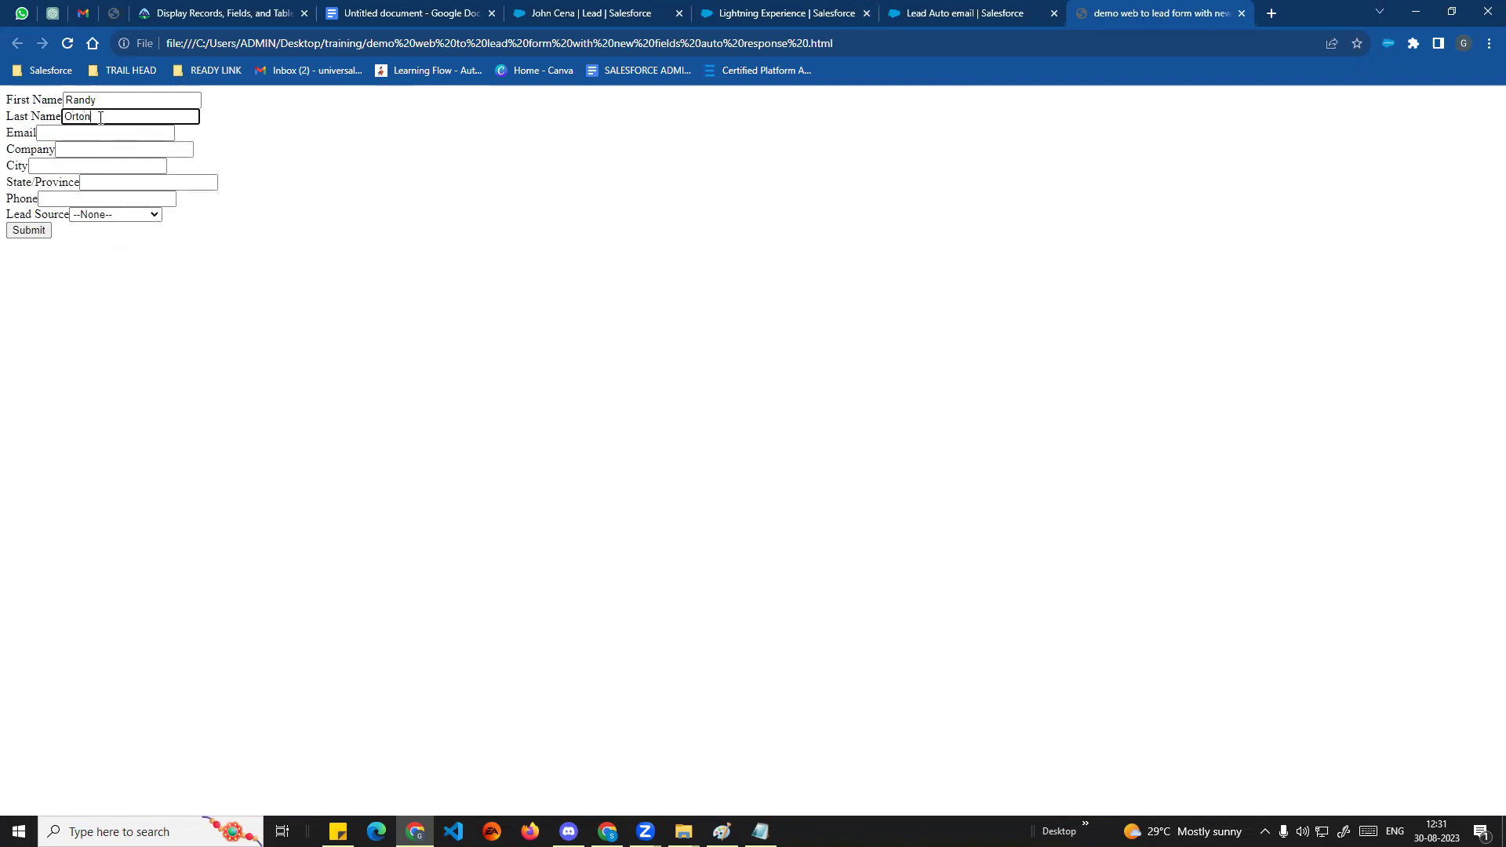
click(108, 132)
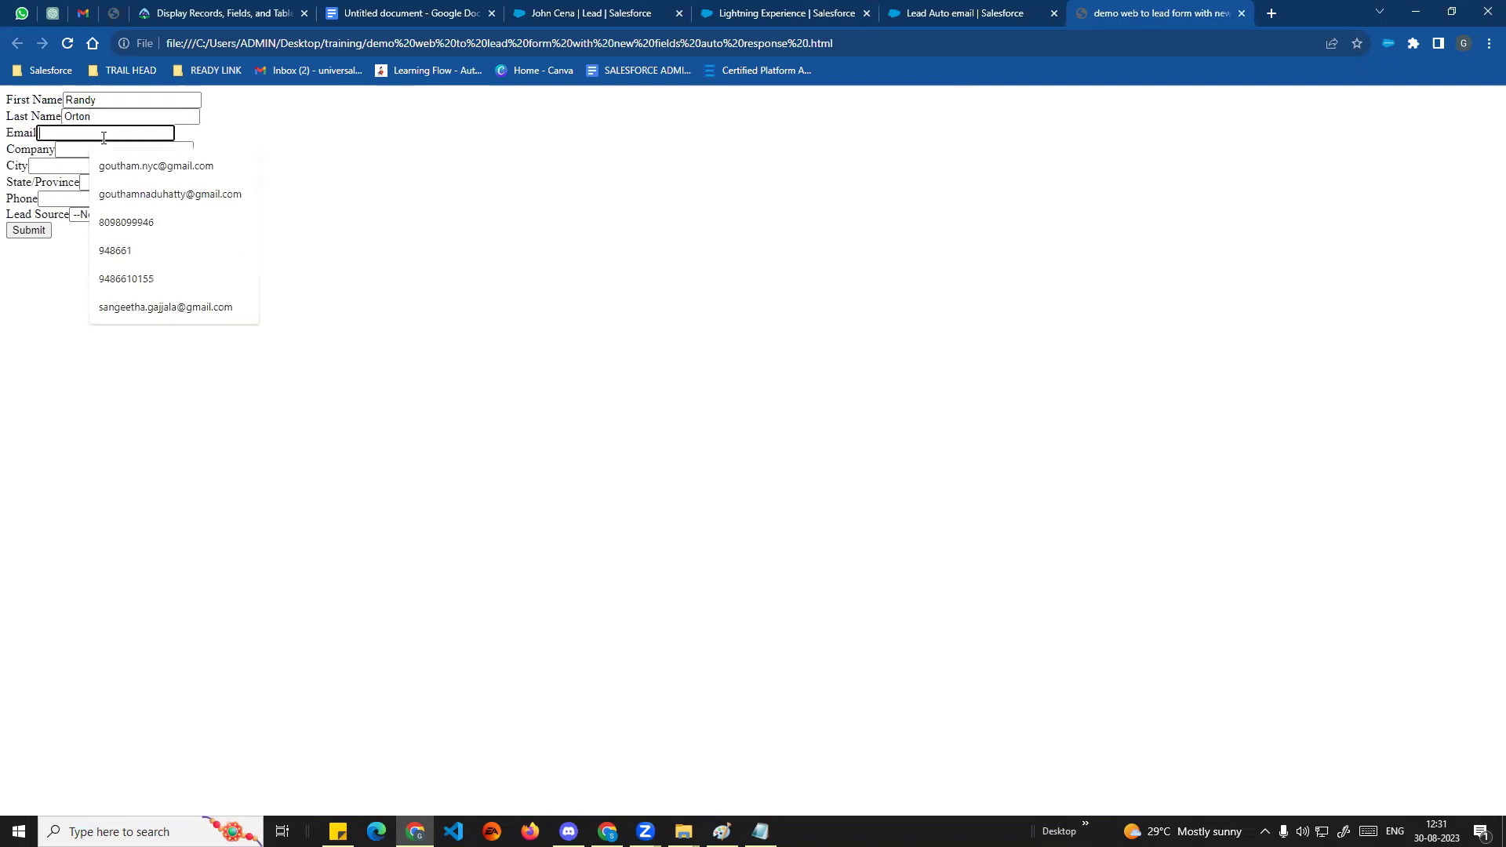
click(189, 203)
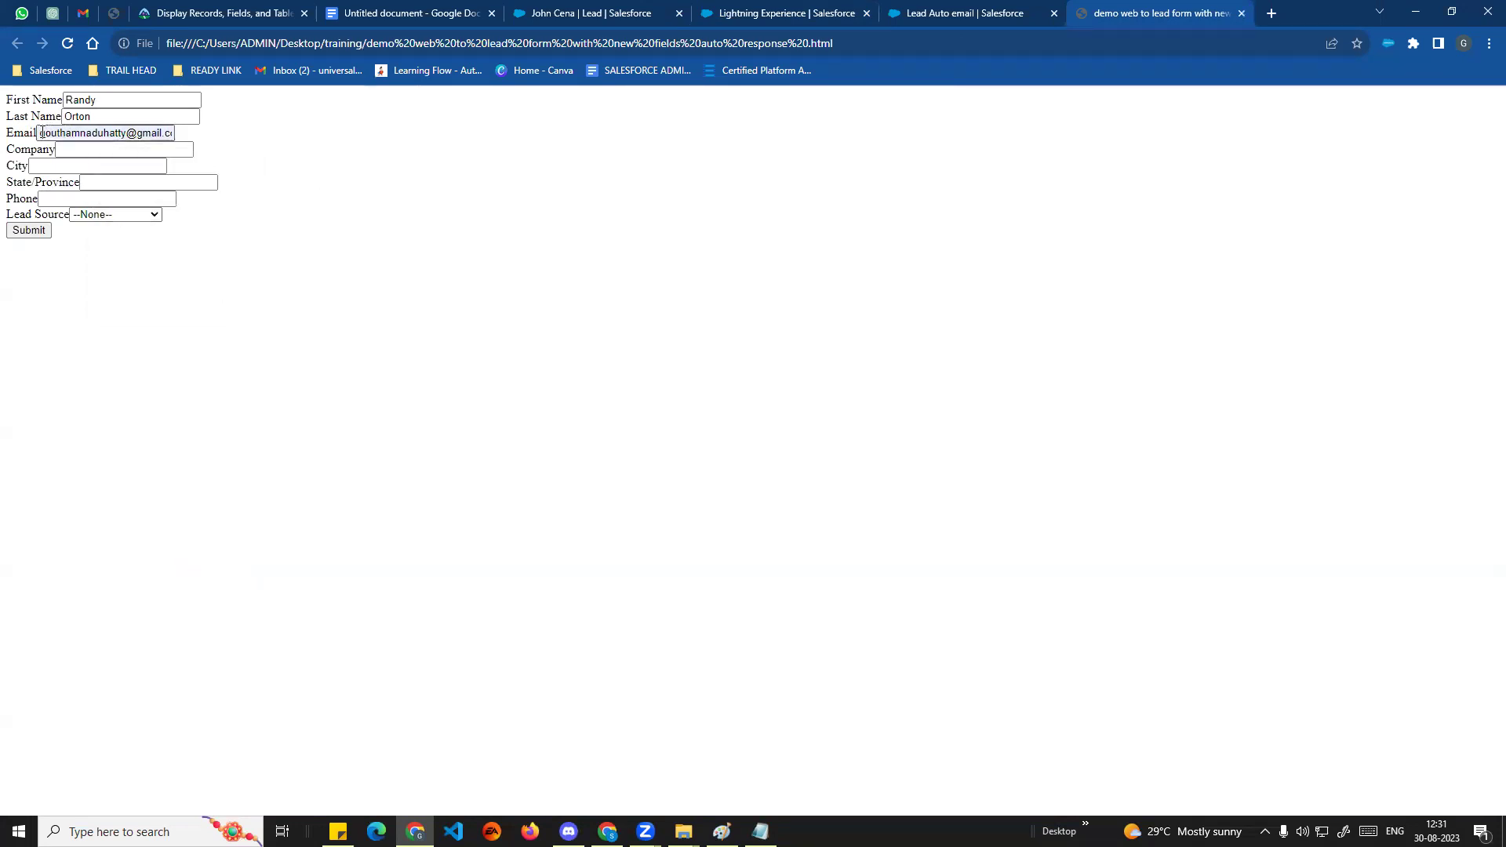
drag(41, 132, 212, 143)
click(97, 148)
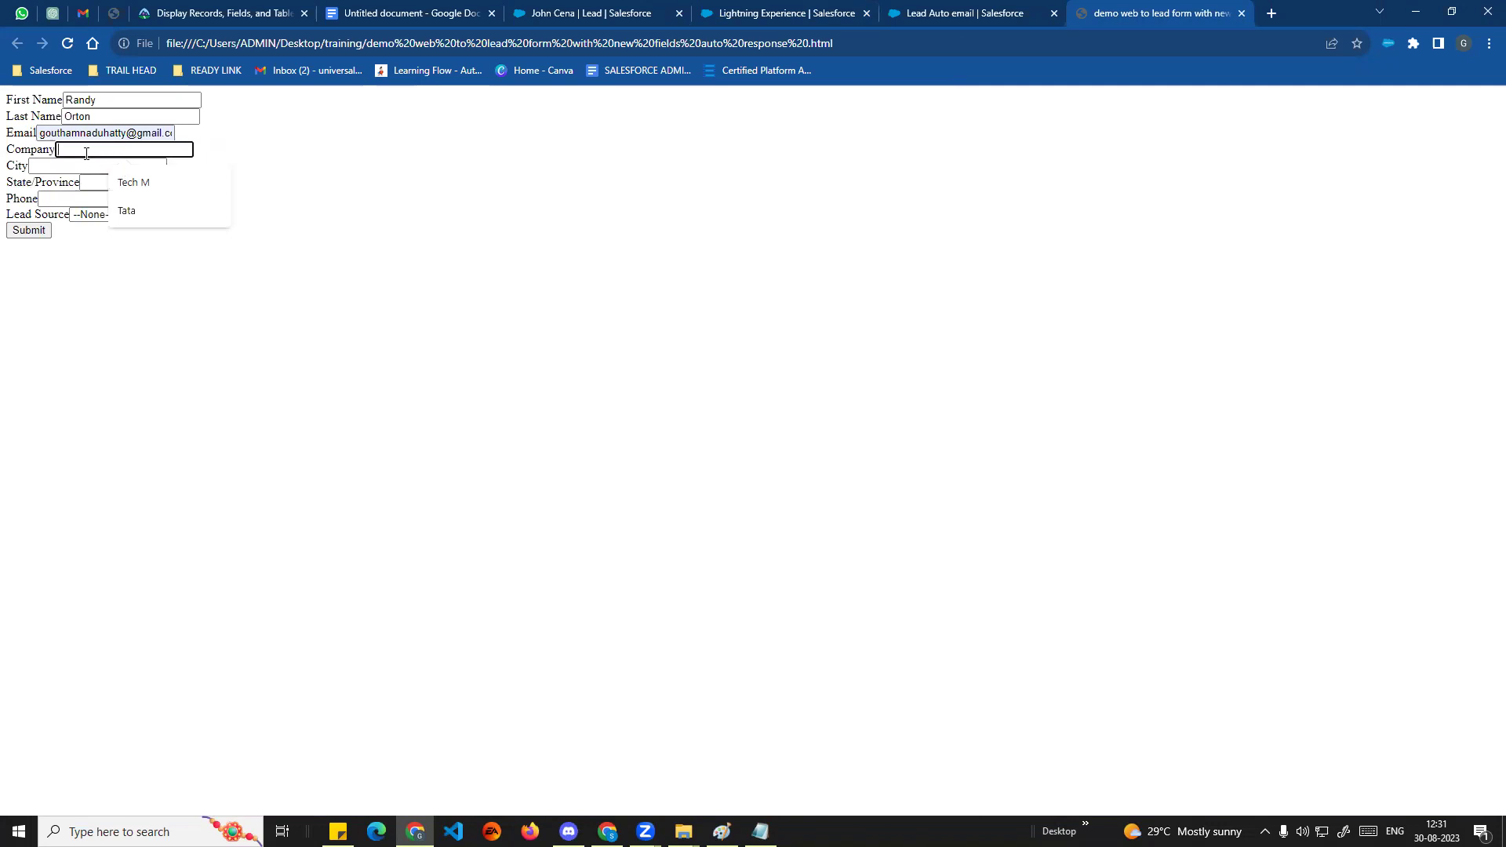
text(WWE)
Fill in city Coimbatore, state TN, and the lead's phone number.
click(94, 167)
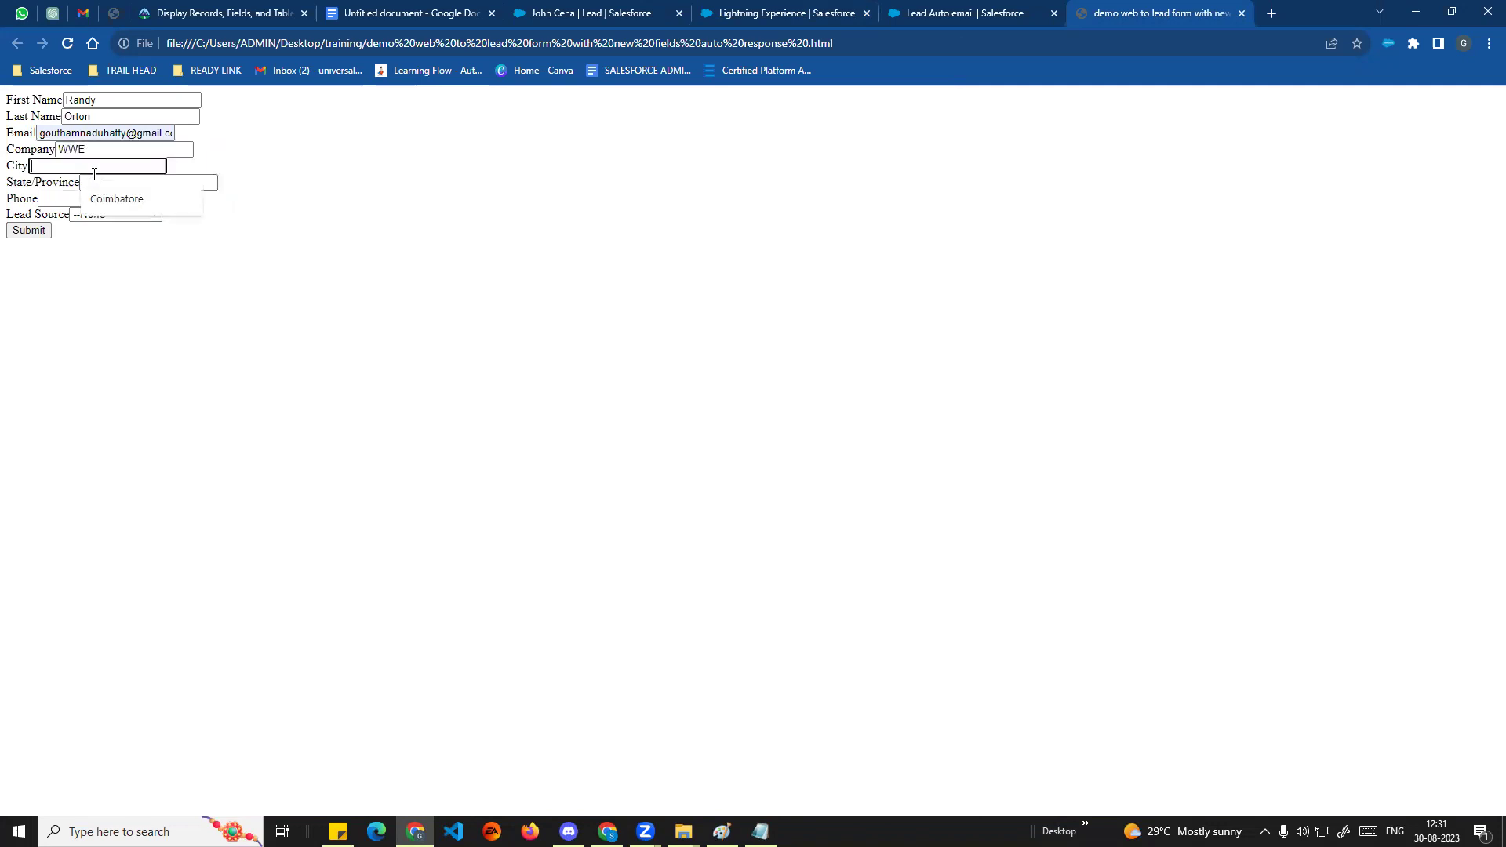
click(125, 192)
click(125, 182)
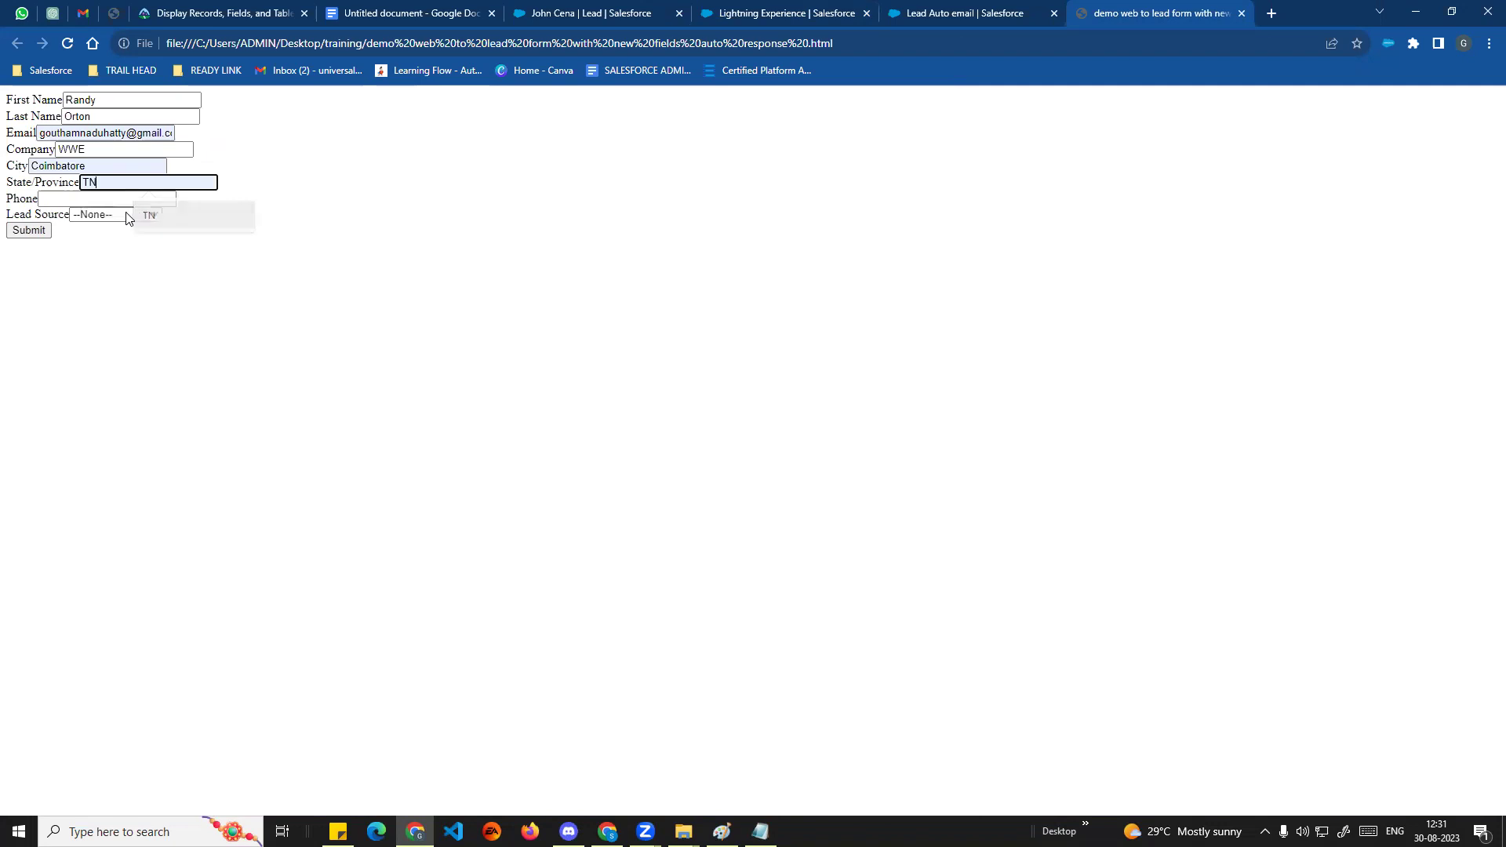
click(126, 213)
click(110, 200)
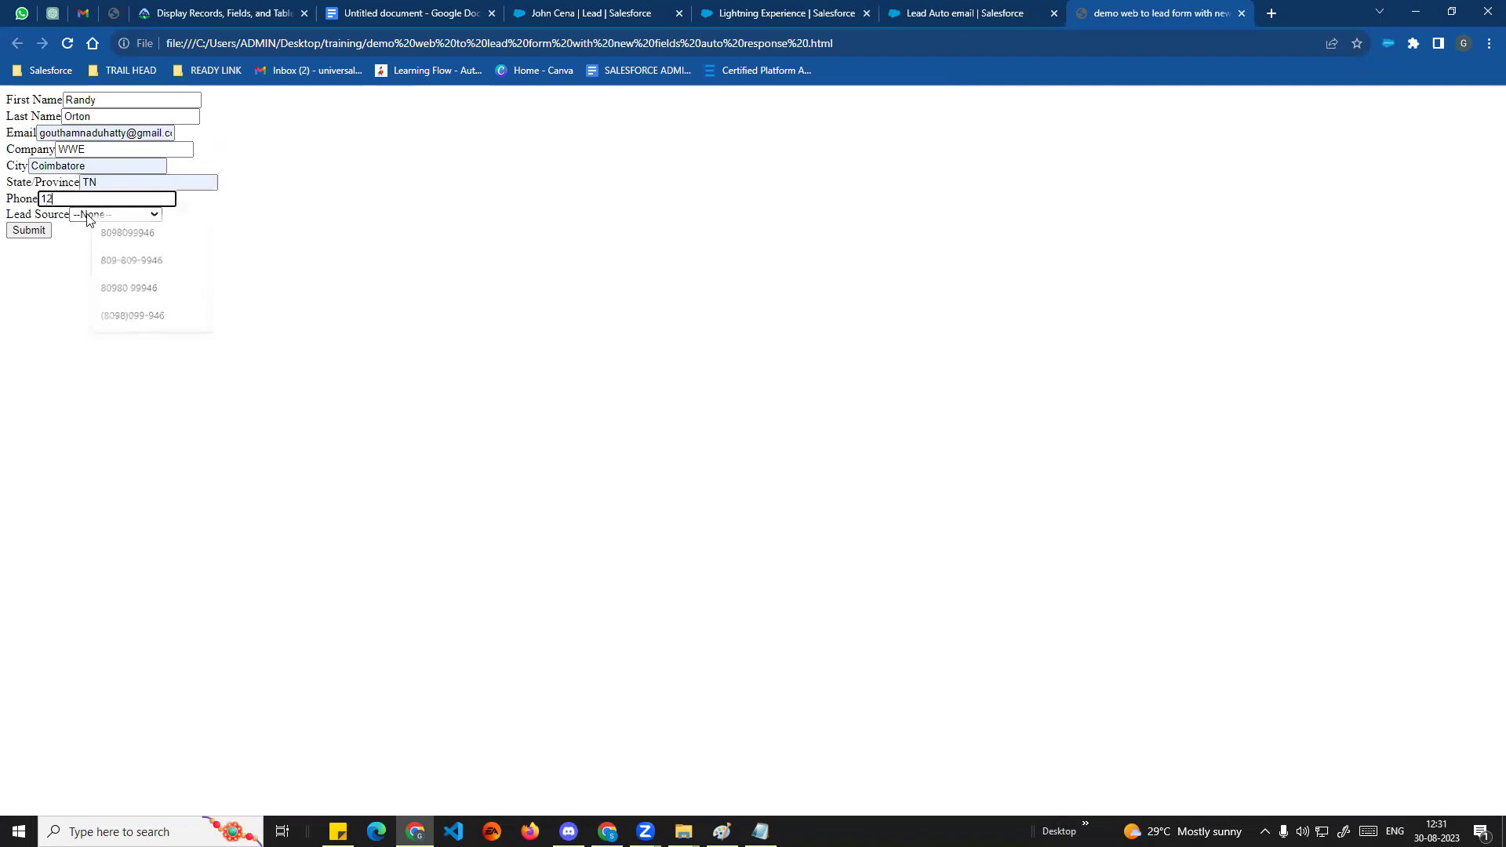
text(125425656)
click(333, 266)
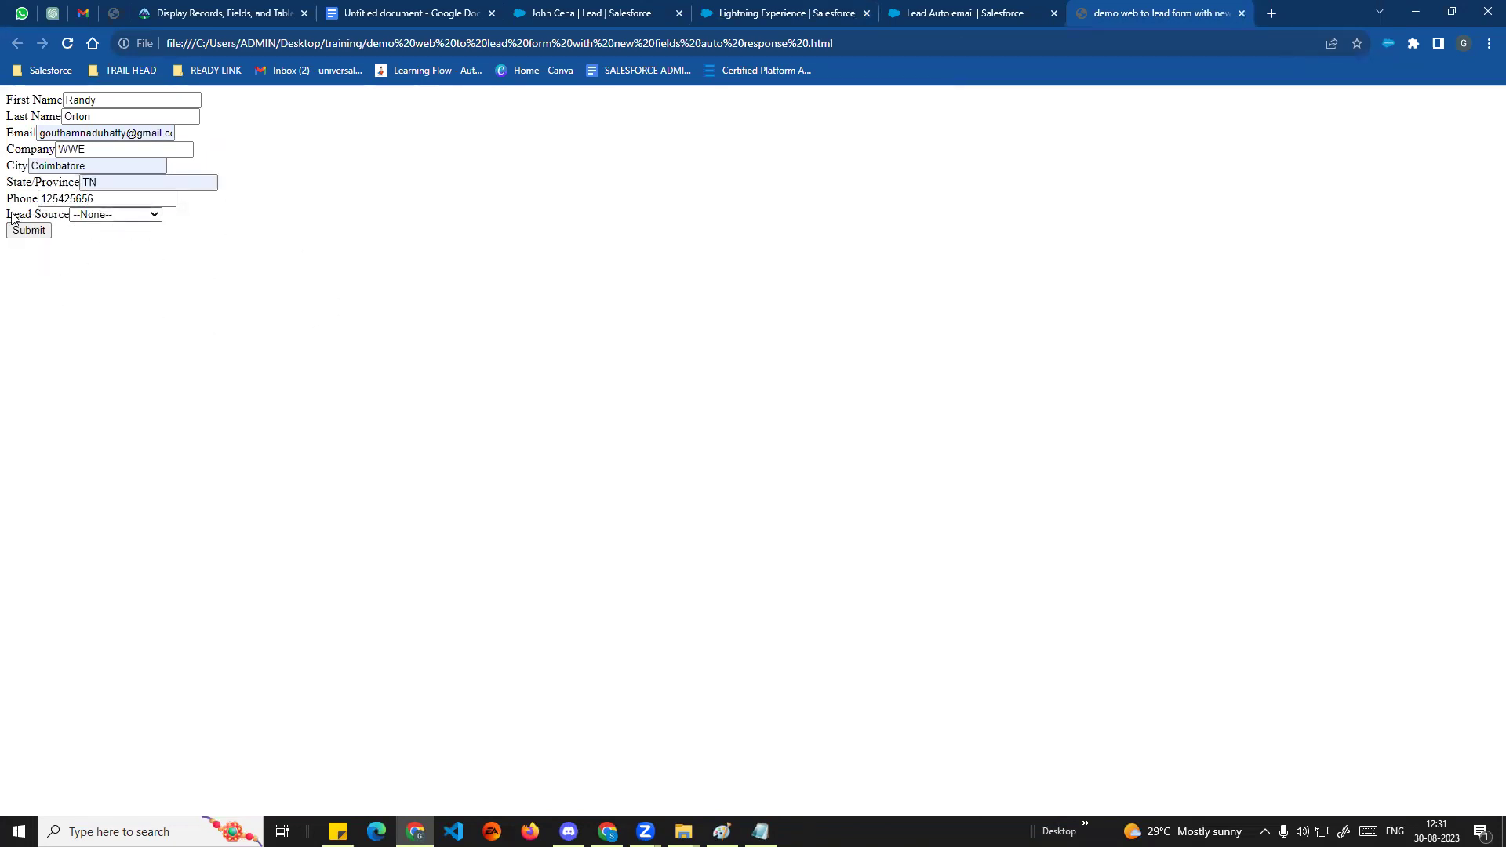
Set the lead source to Web and submit the form.
click(122, 215)
click(122, 239)
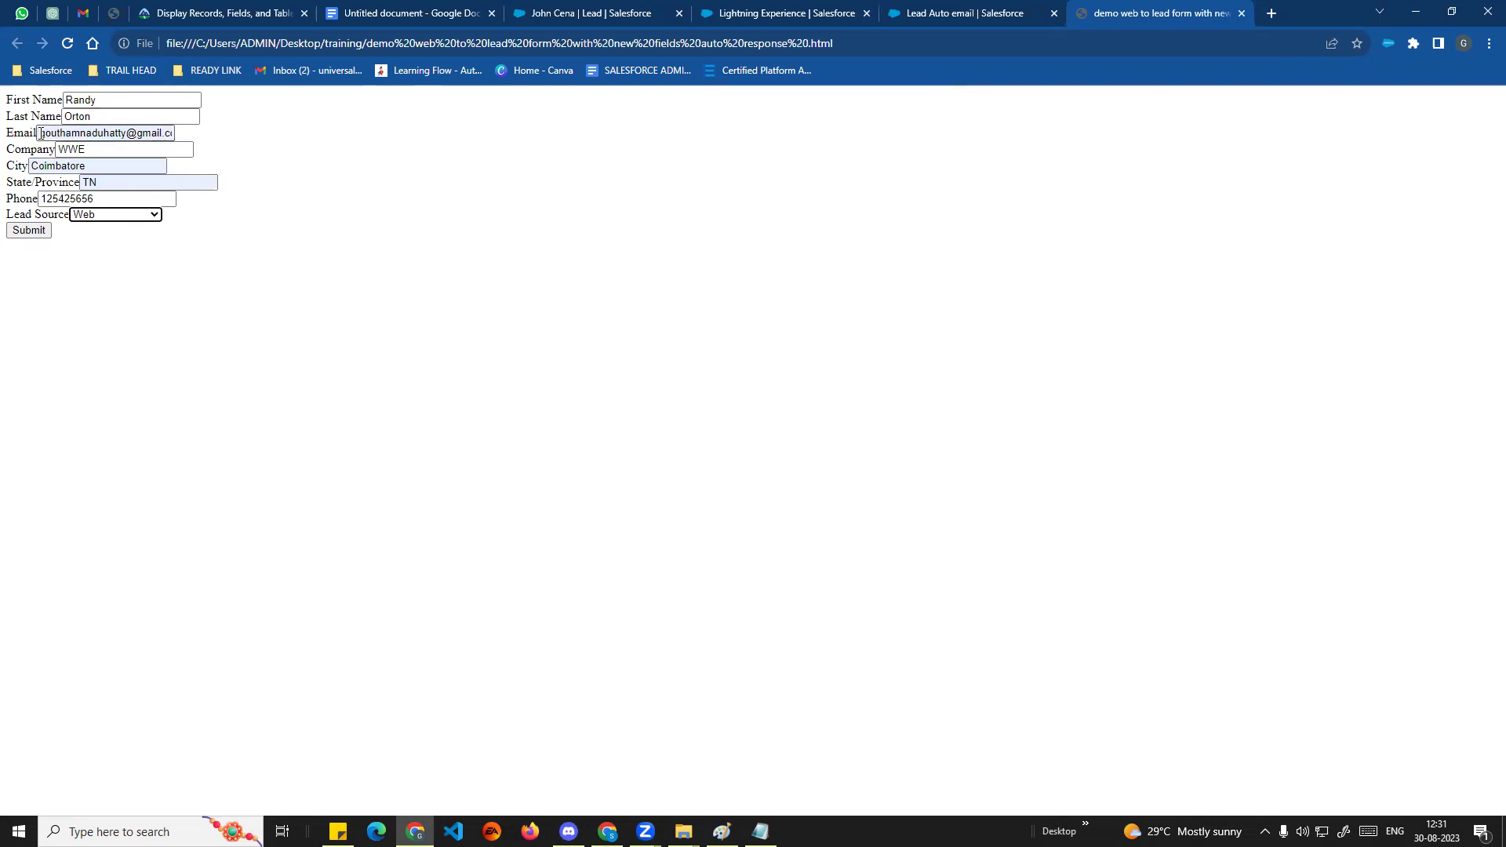
drag(41, 133, 206, 145)
click(105, 345)
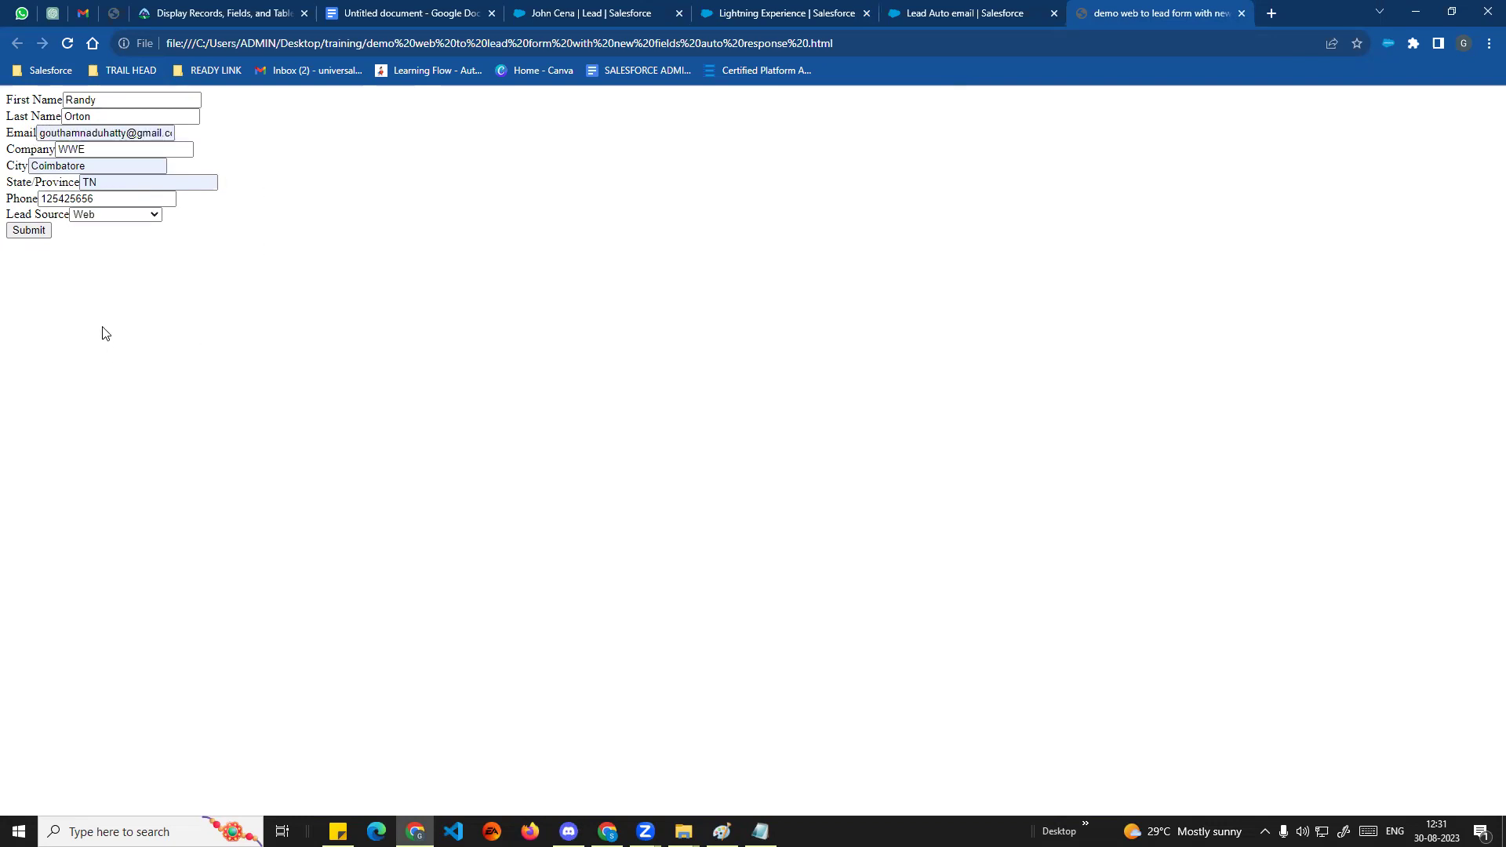
click(29, 230)
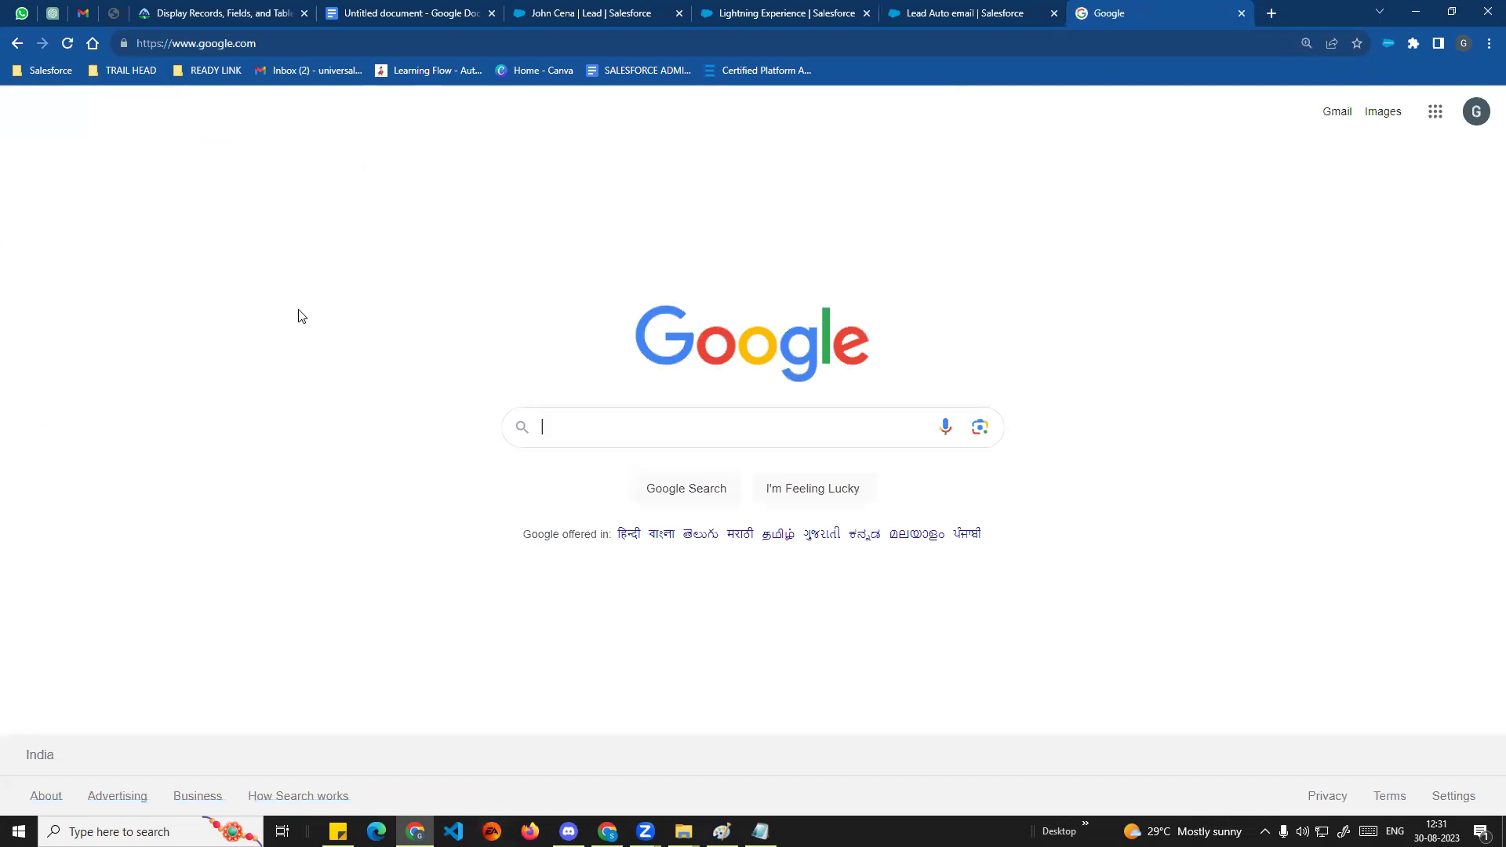
Open the new WWE lead's record from the All Open Leads view.
click(596, 13)
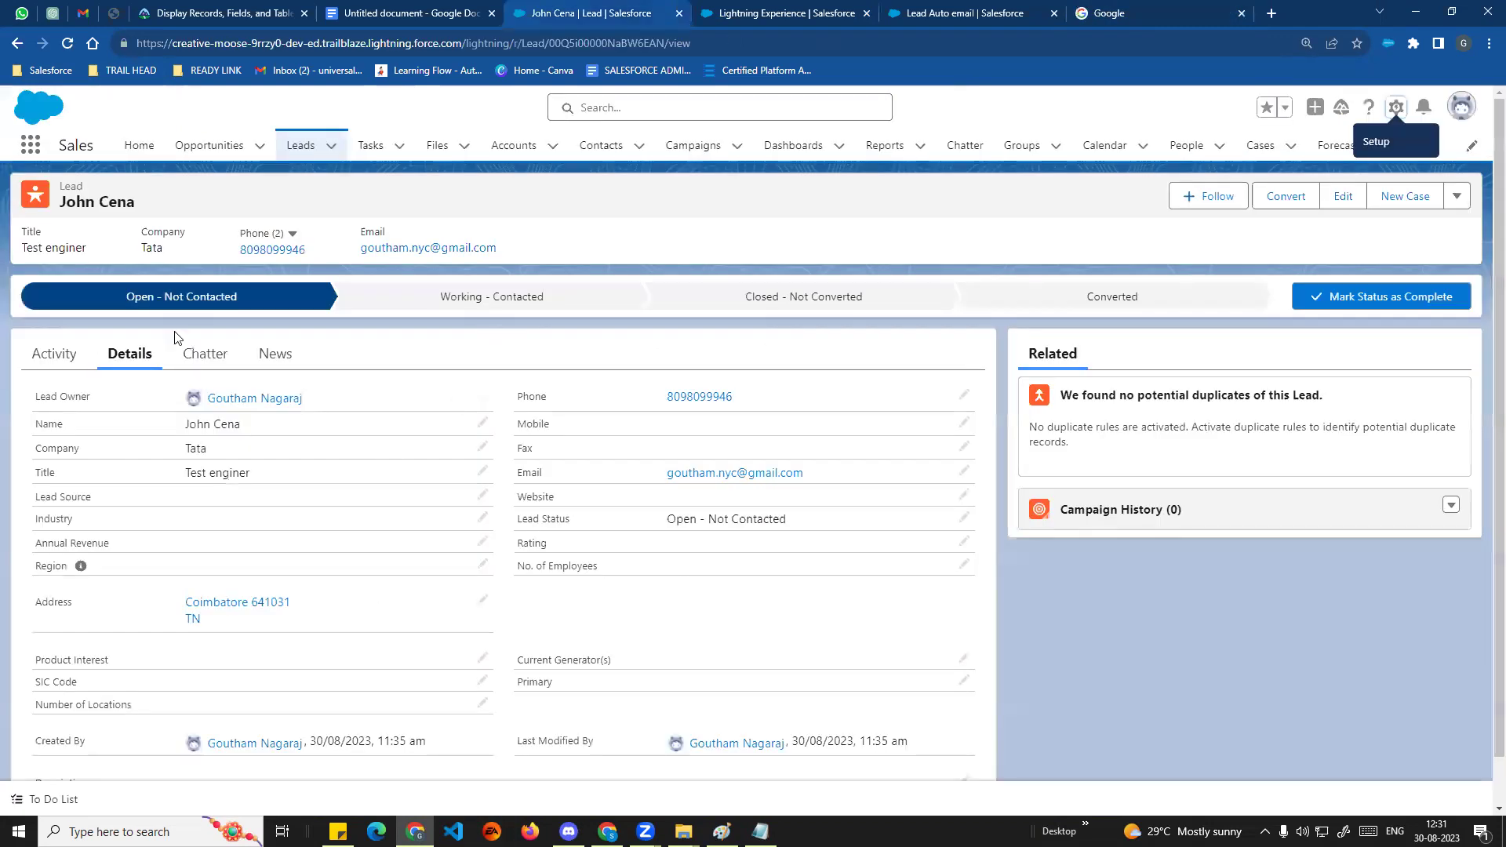
click(307, 147)
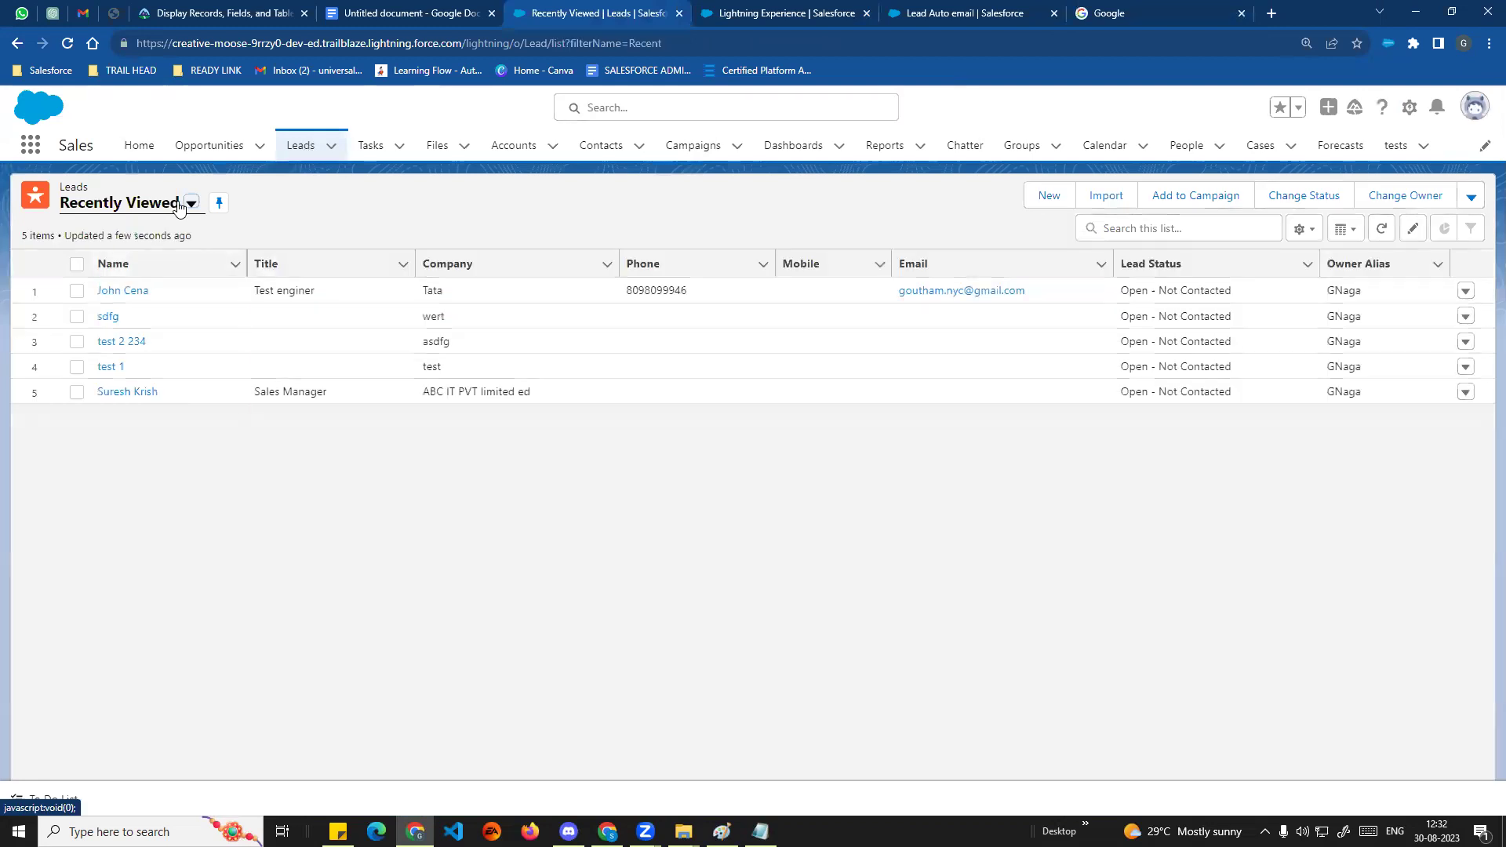
click(191, 203)
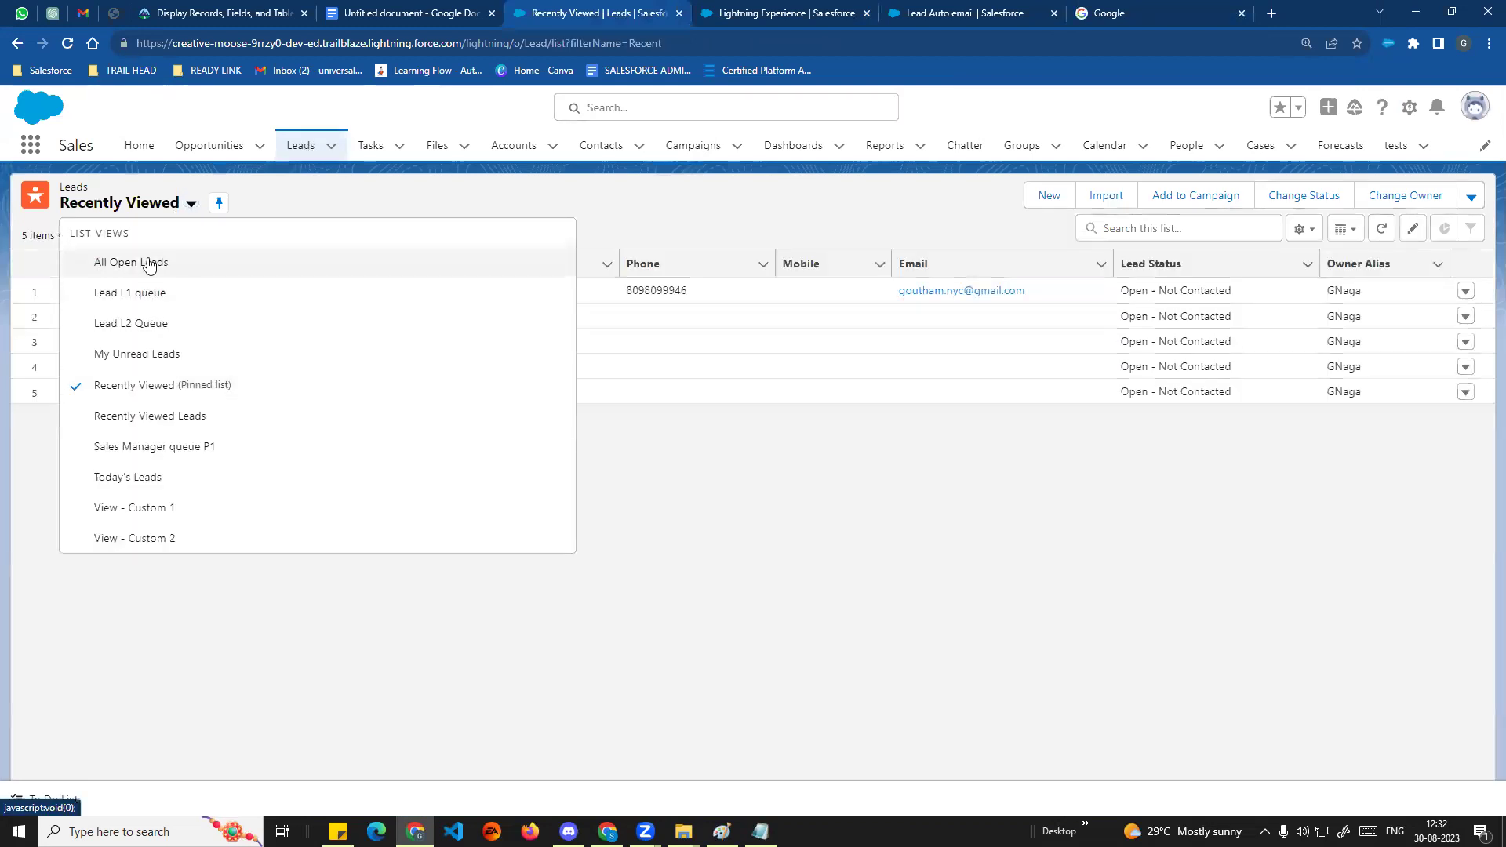
click(149, 259)
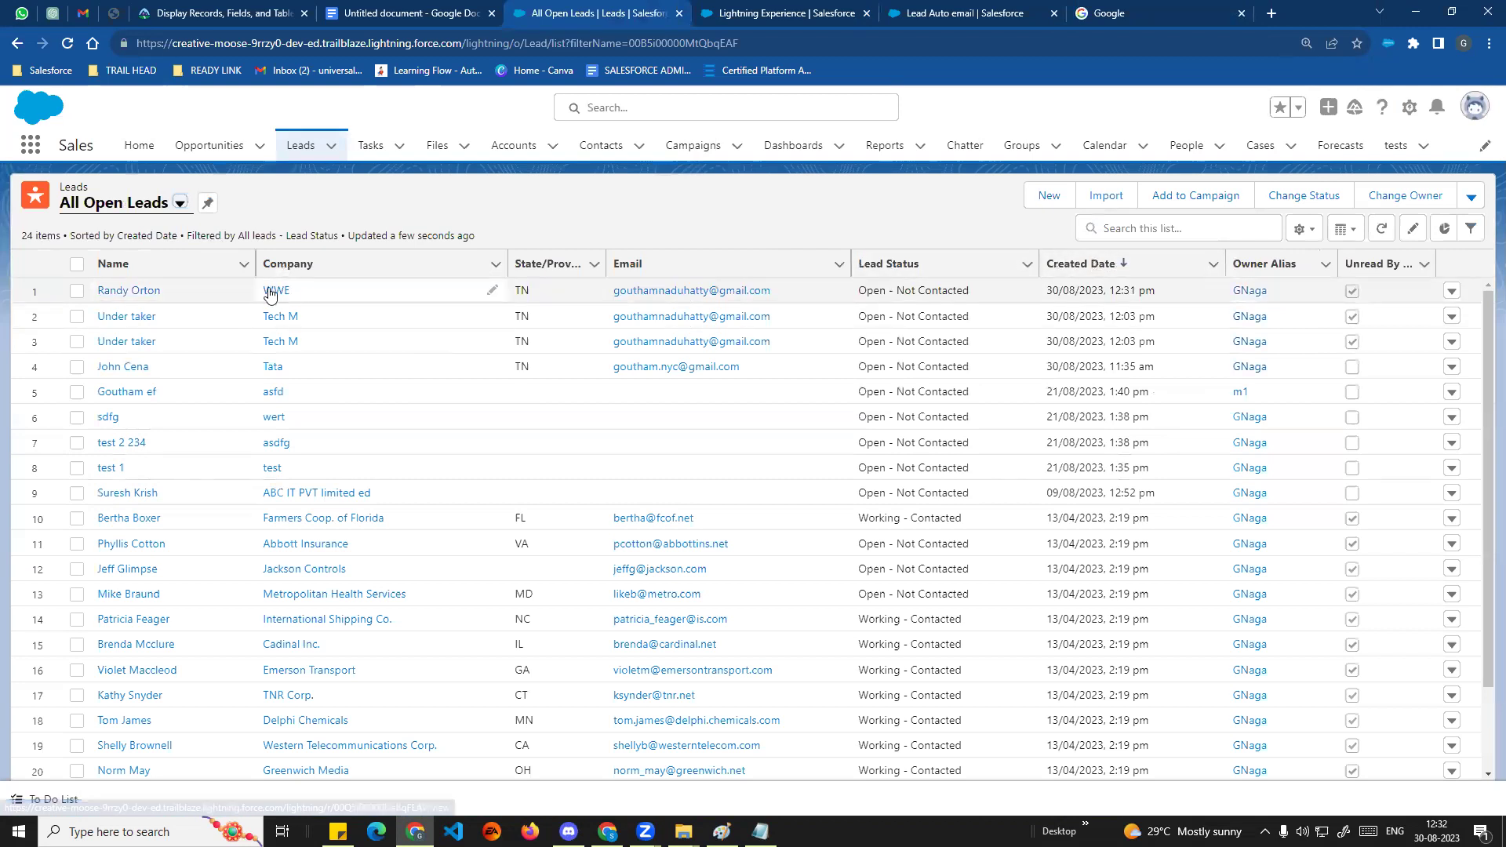
click(133, 291)
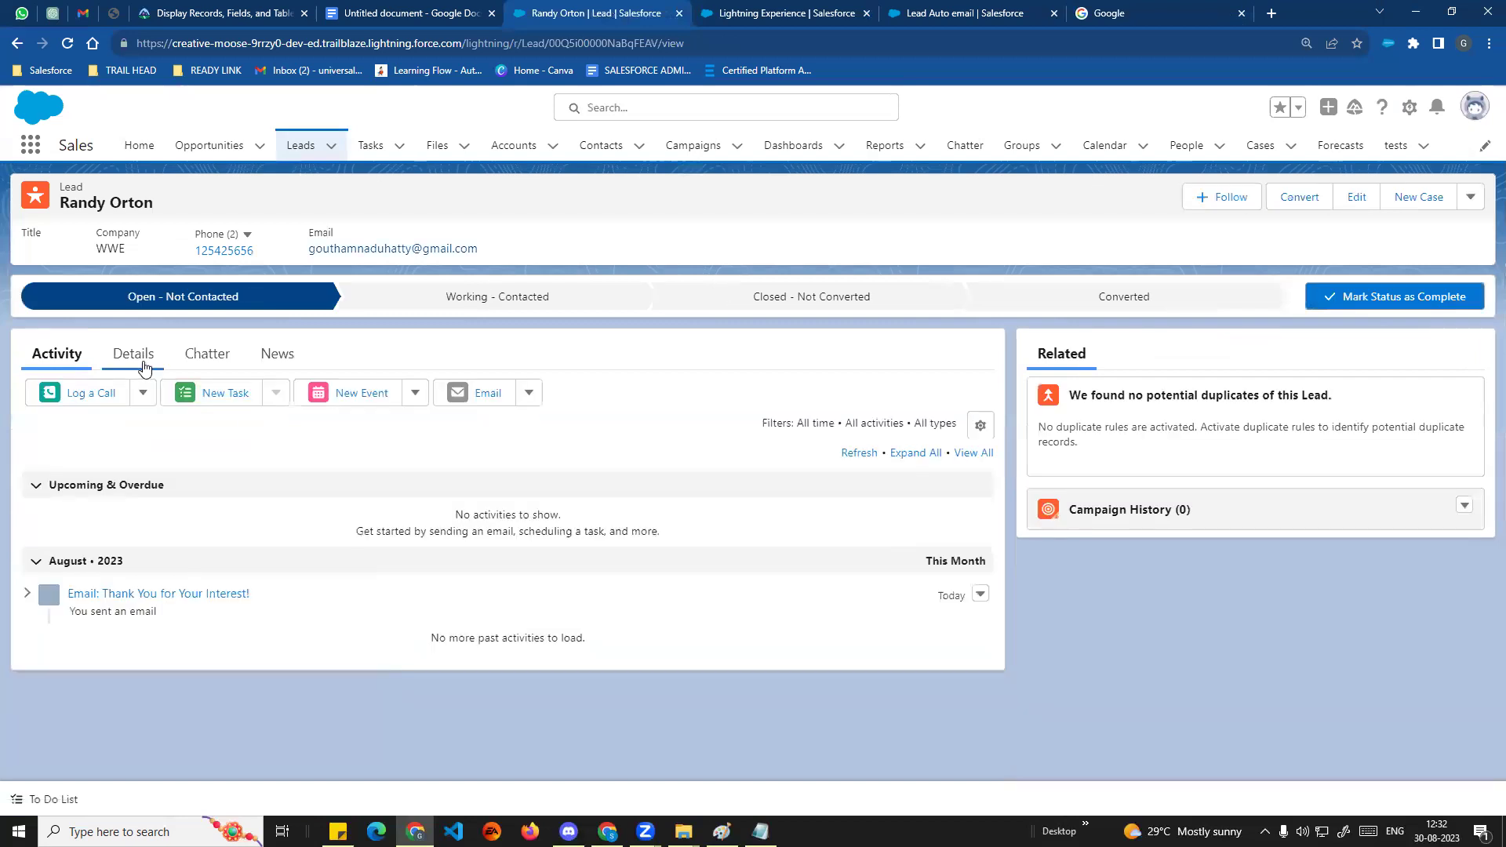
Expand the logged 'Thank You for Your Interest!' email activity and review its body.
click(27, 593)
scroll(149, 676, down, 1)
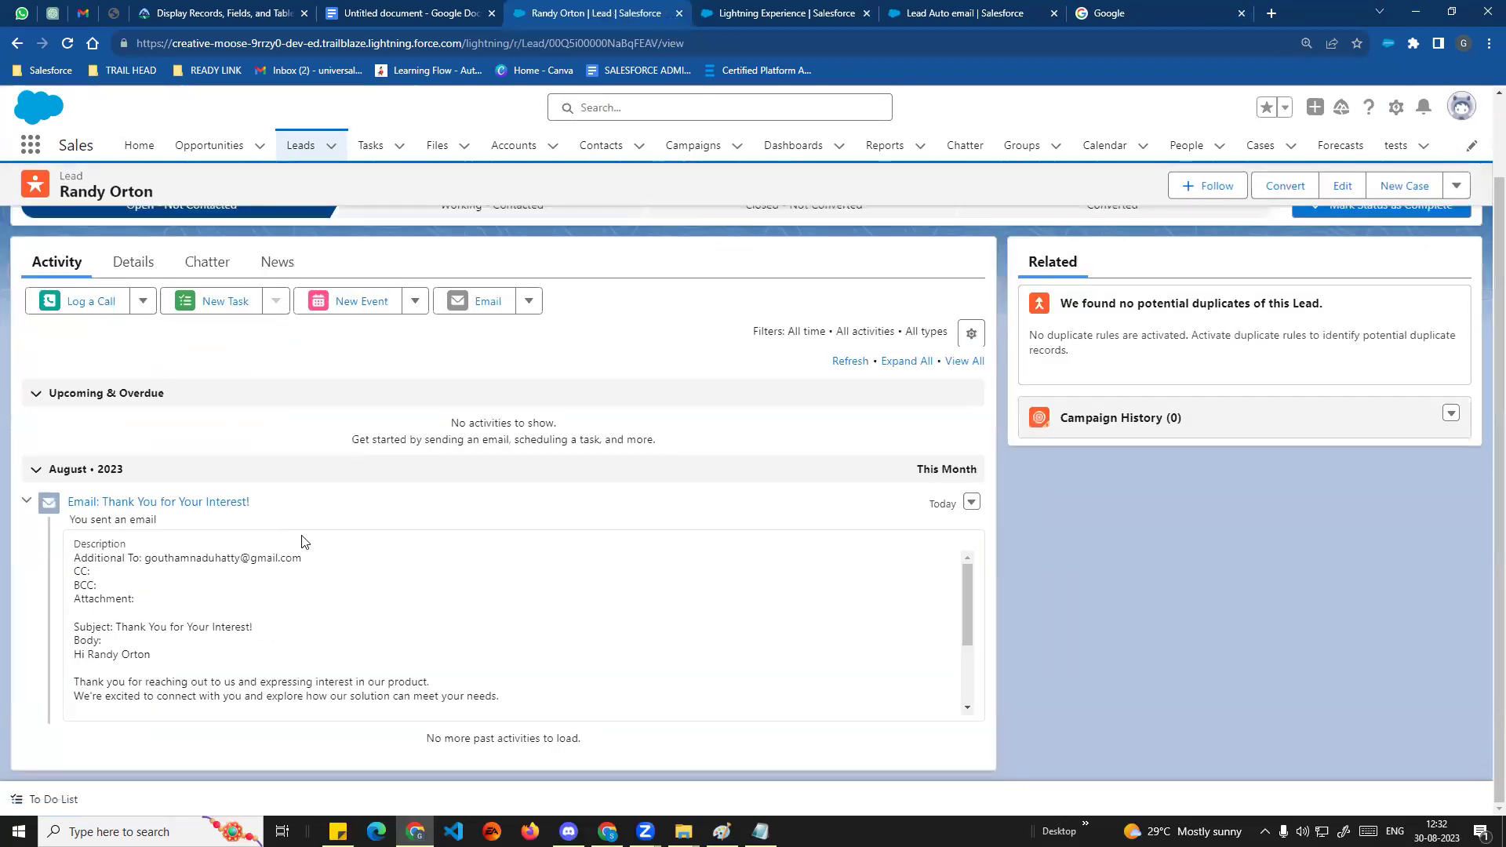
drag(72, 544, 553, 706)
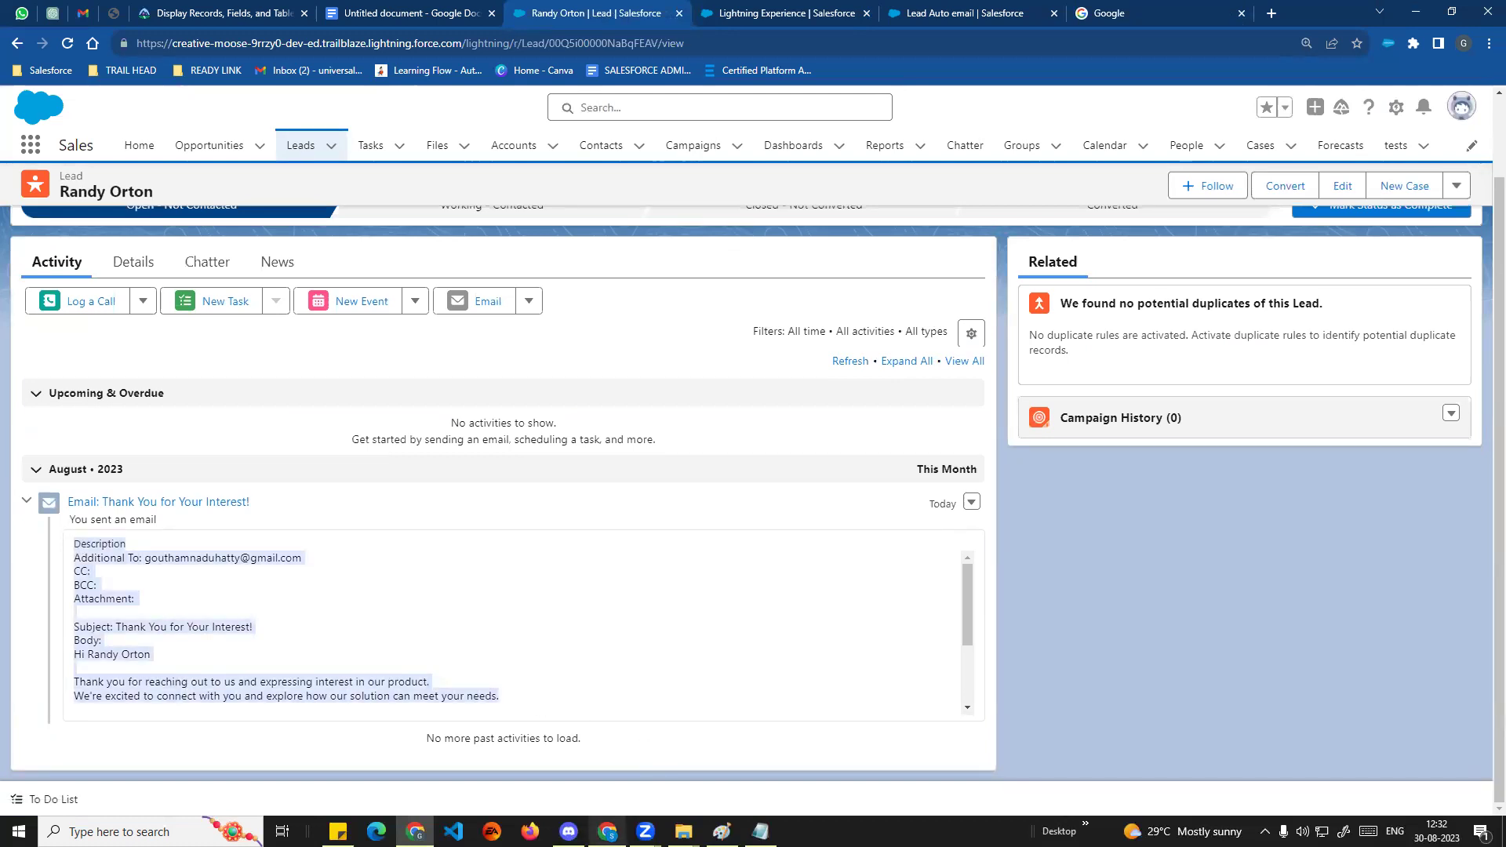
click(607, 831)
Open the 'Thank You for Your Interest!' email from Support response and read its body.
click(862, 16)
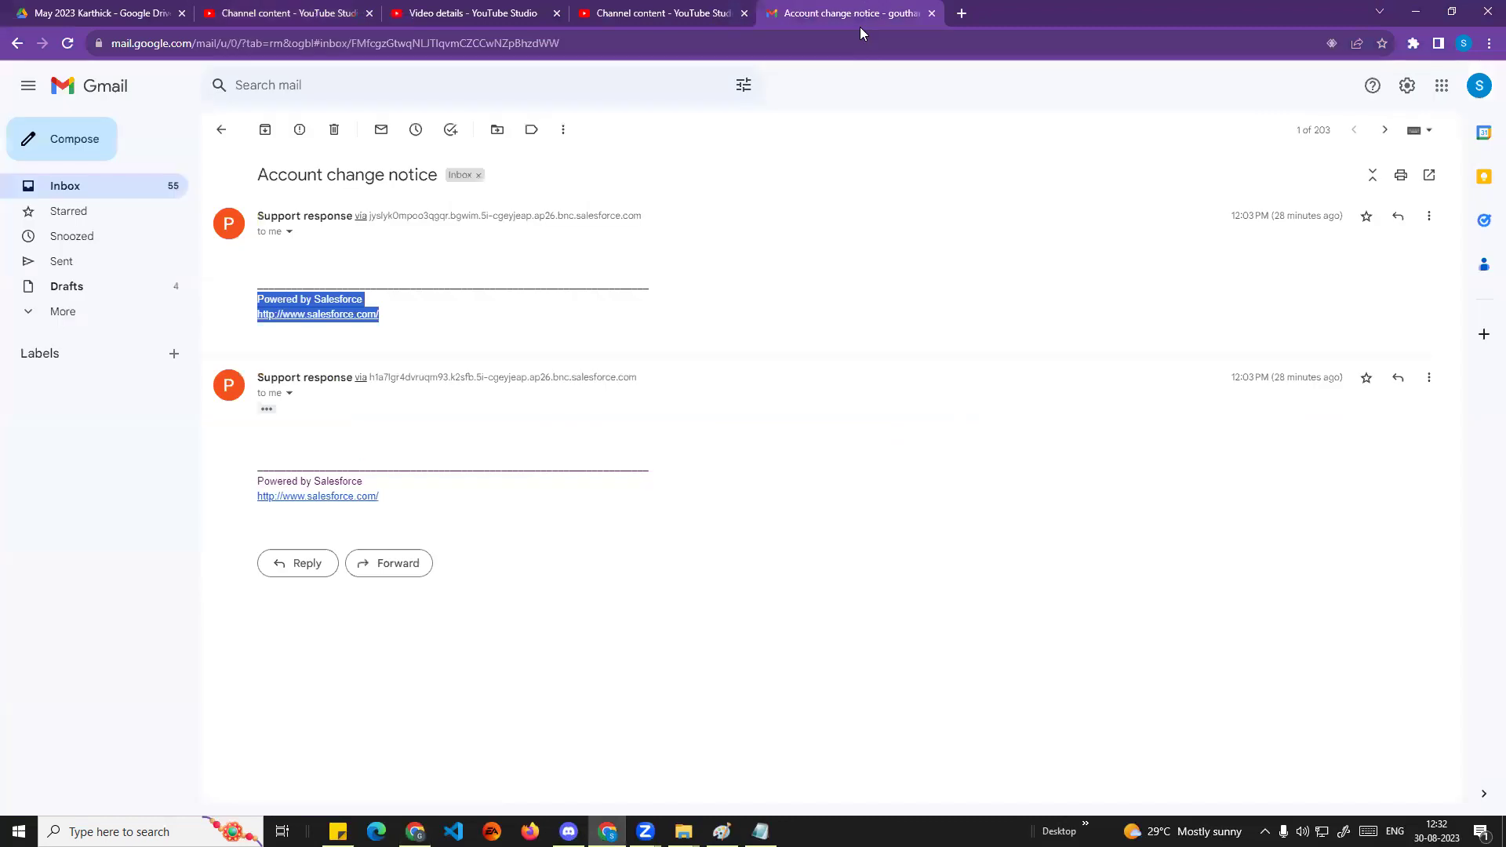
click(140, 178)
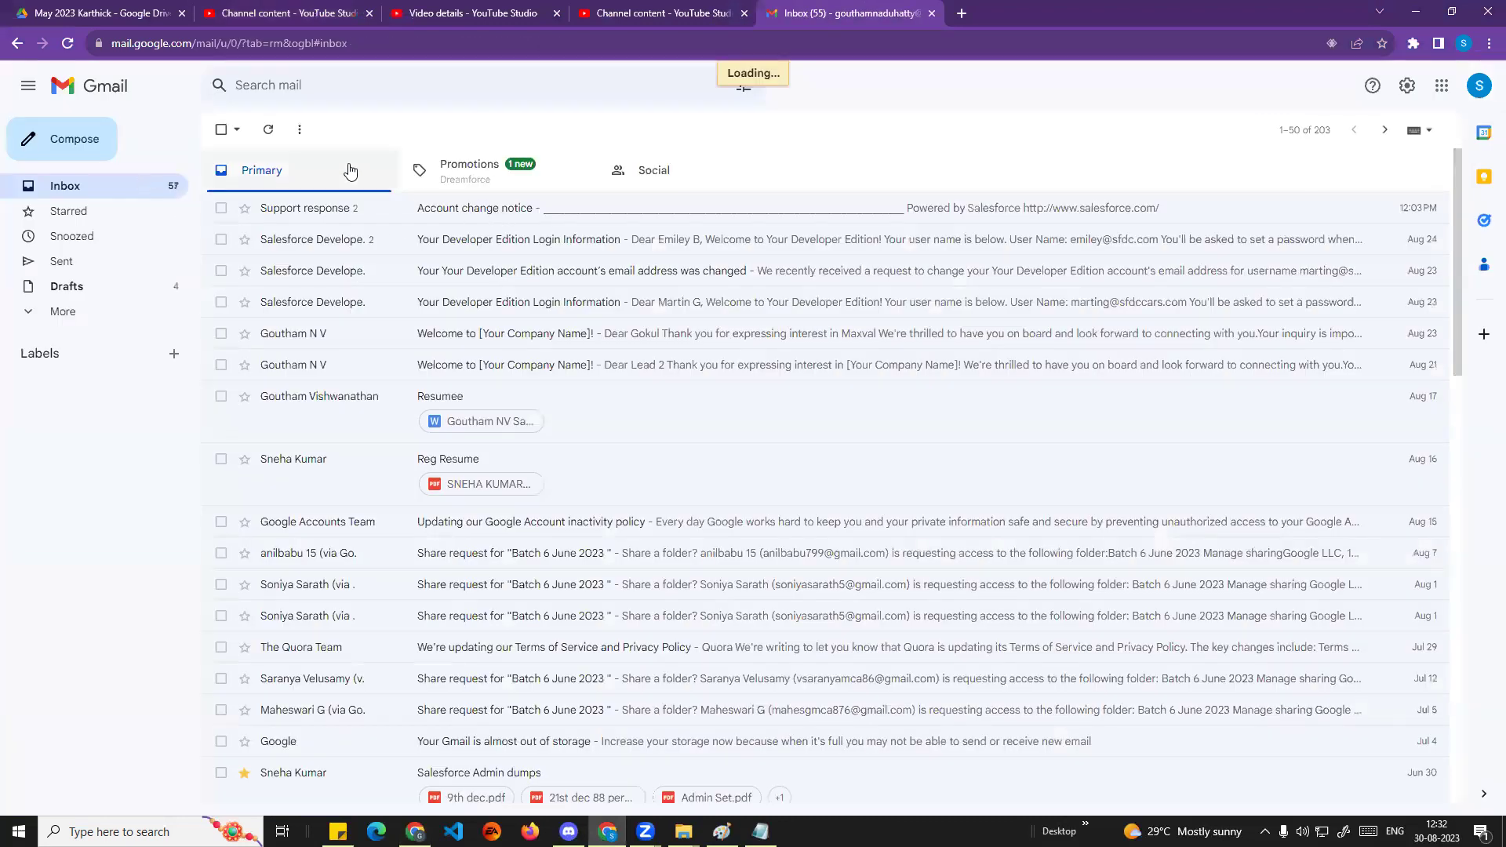
click(516, 210)
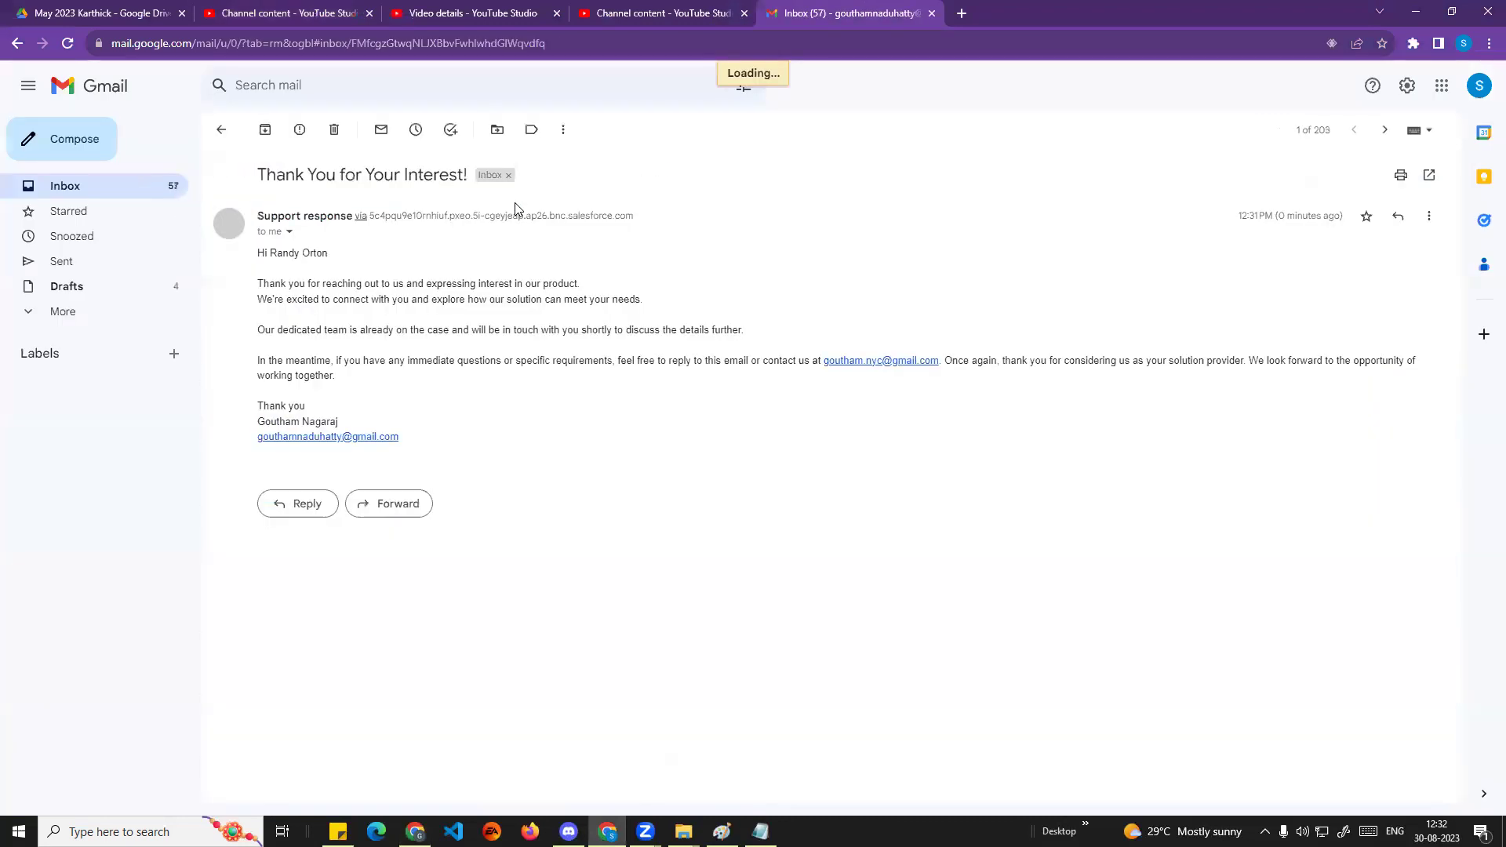
triple_click(256, 256)
mouse_move(328, 271)
mouse_down()
mouse_move(345, 404)
mouse_move(524, 427)
mouse_up()
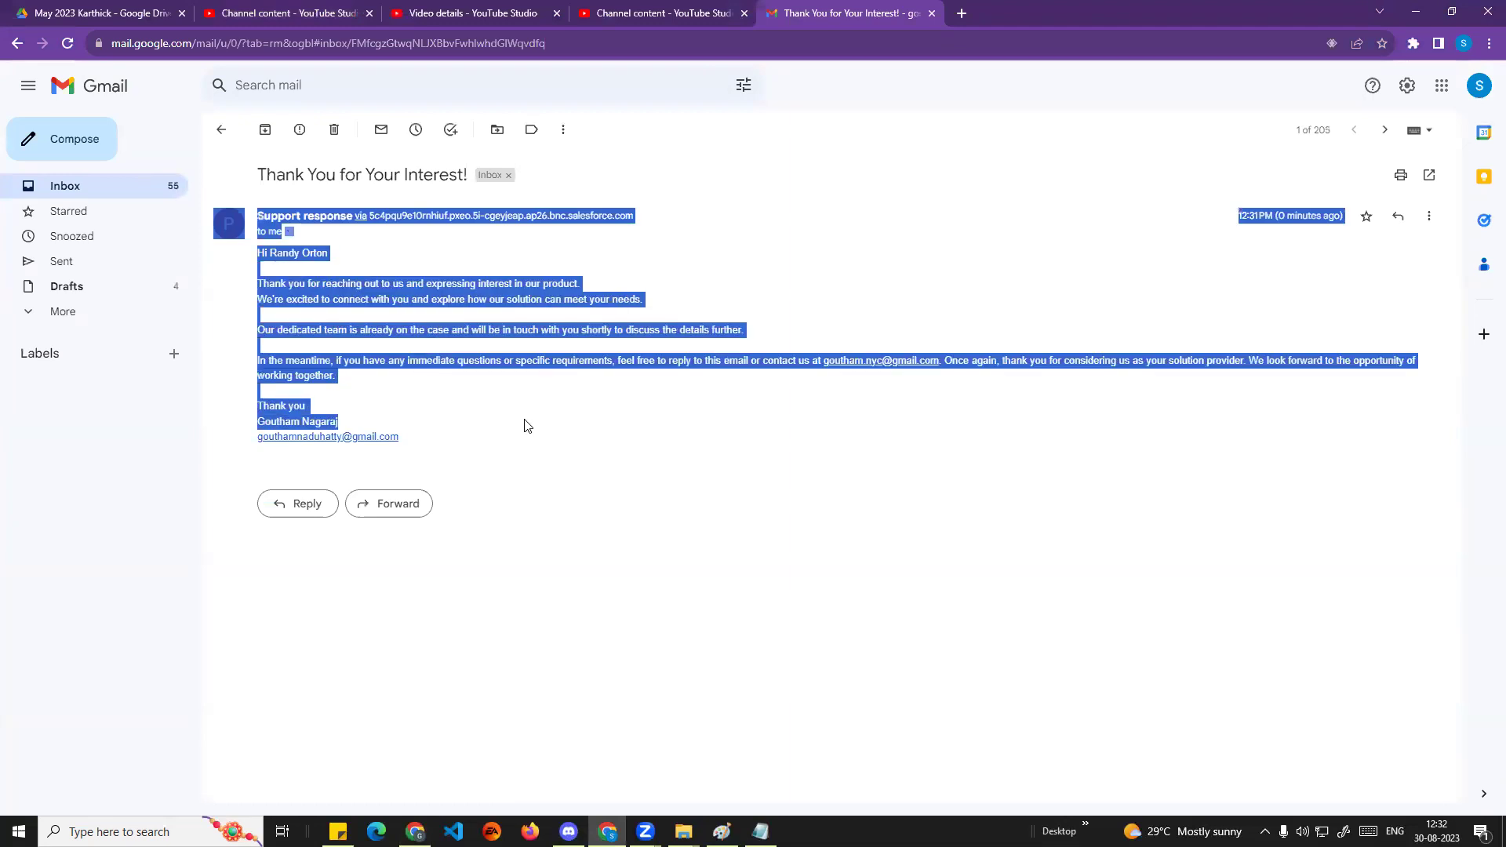
click(317, 271)
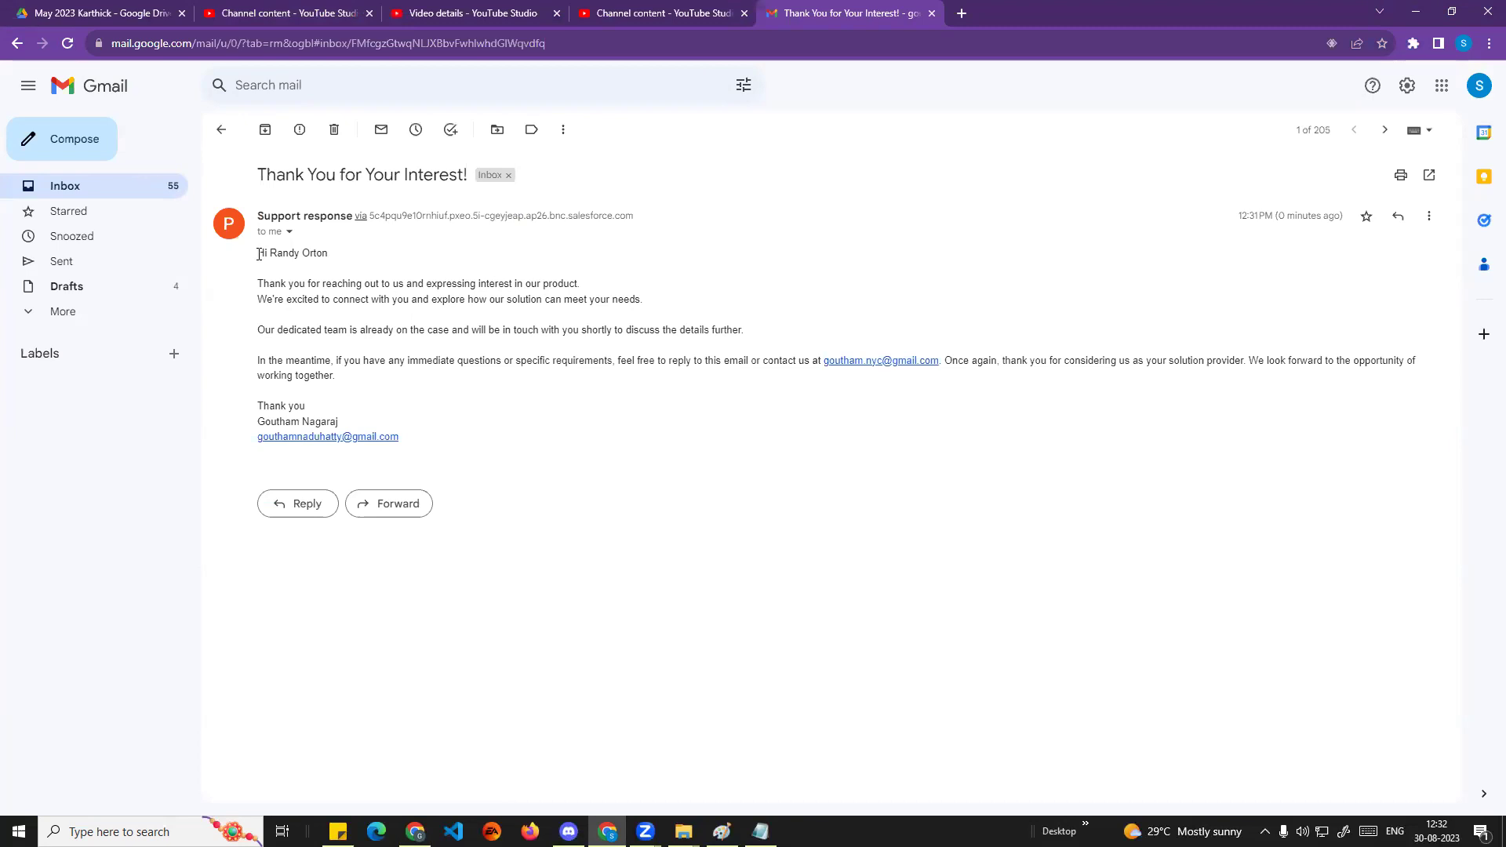
mouse_move(258, 254)
mouse_down()
mouse_move(361, 287)
mouse_move(366, 429)
mouse_up()
click(656, 460)
Check the new lead's e-mail address on its Salesforce record.
click(415, 831)
scroll(470, 361, up, 2)
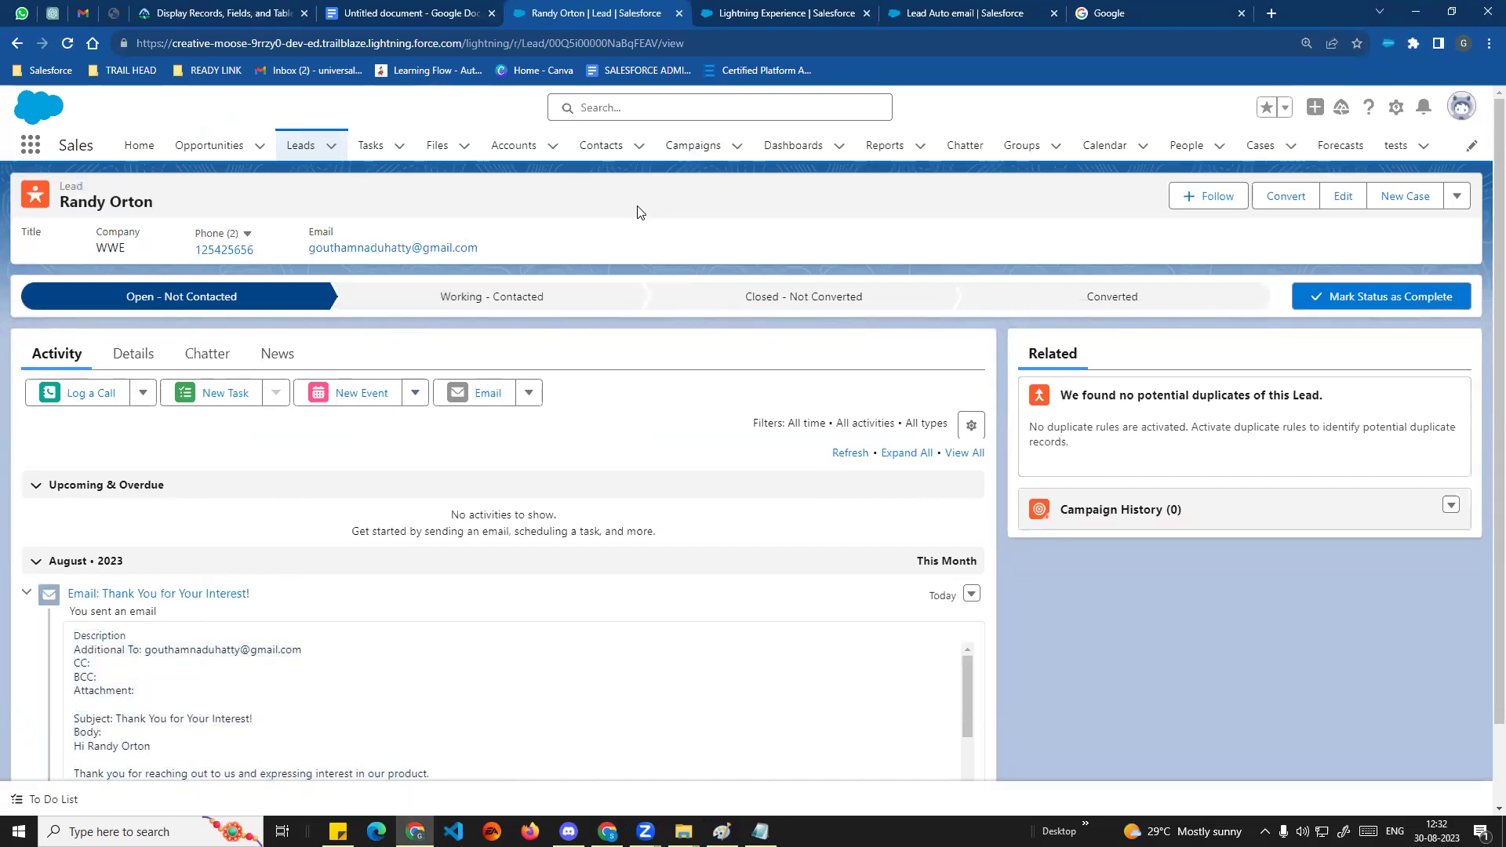
triple_click(510, 249)
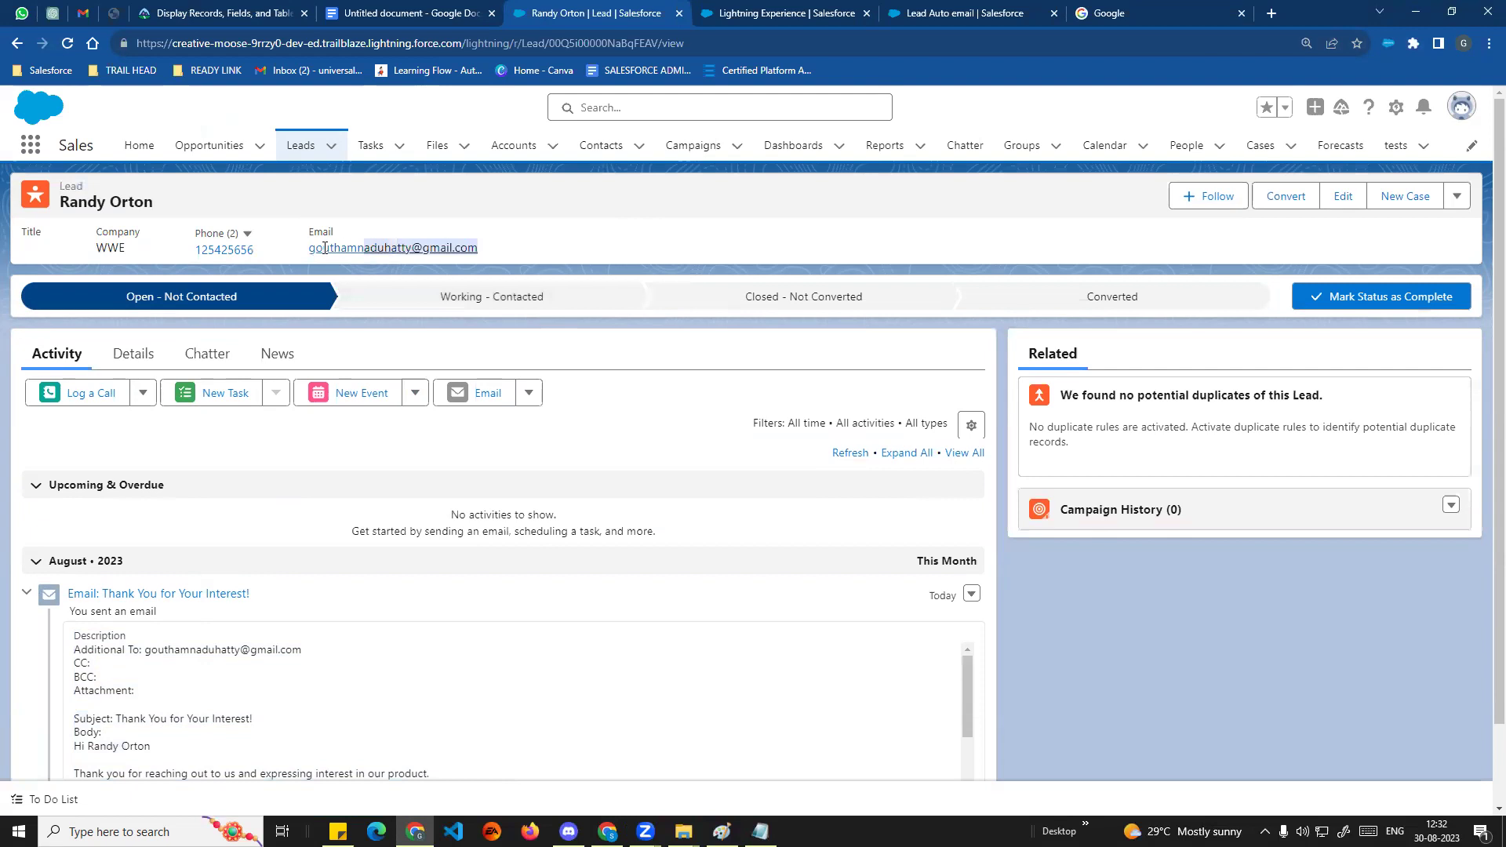
click(663, 229)
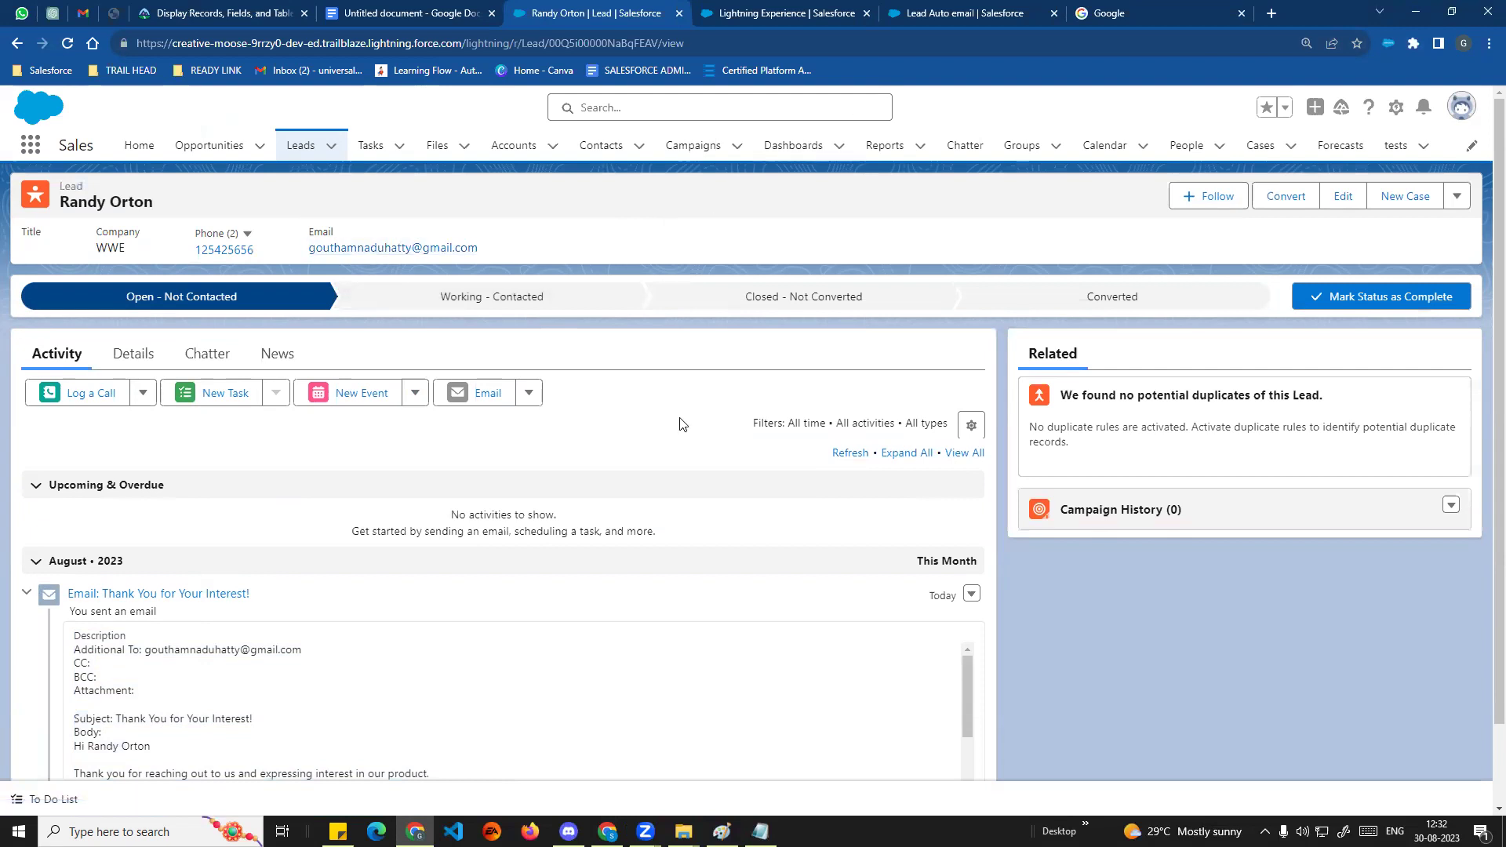
Return to the Auto lead emails auto-response rule detail page.
key(ctrl+Tab)
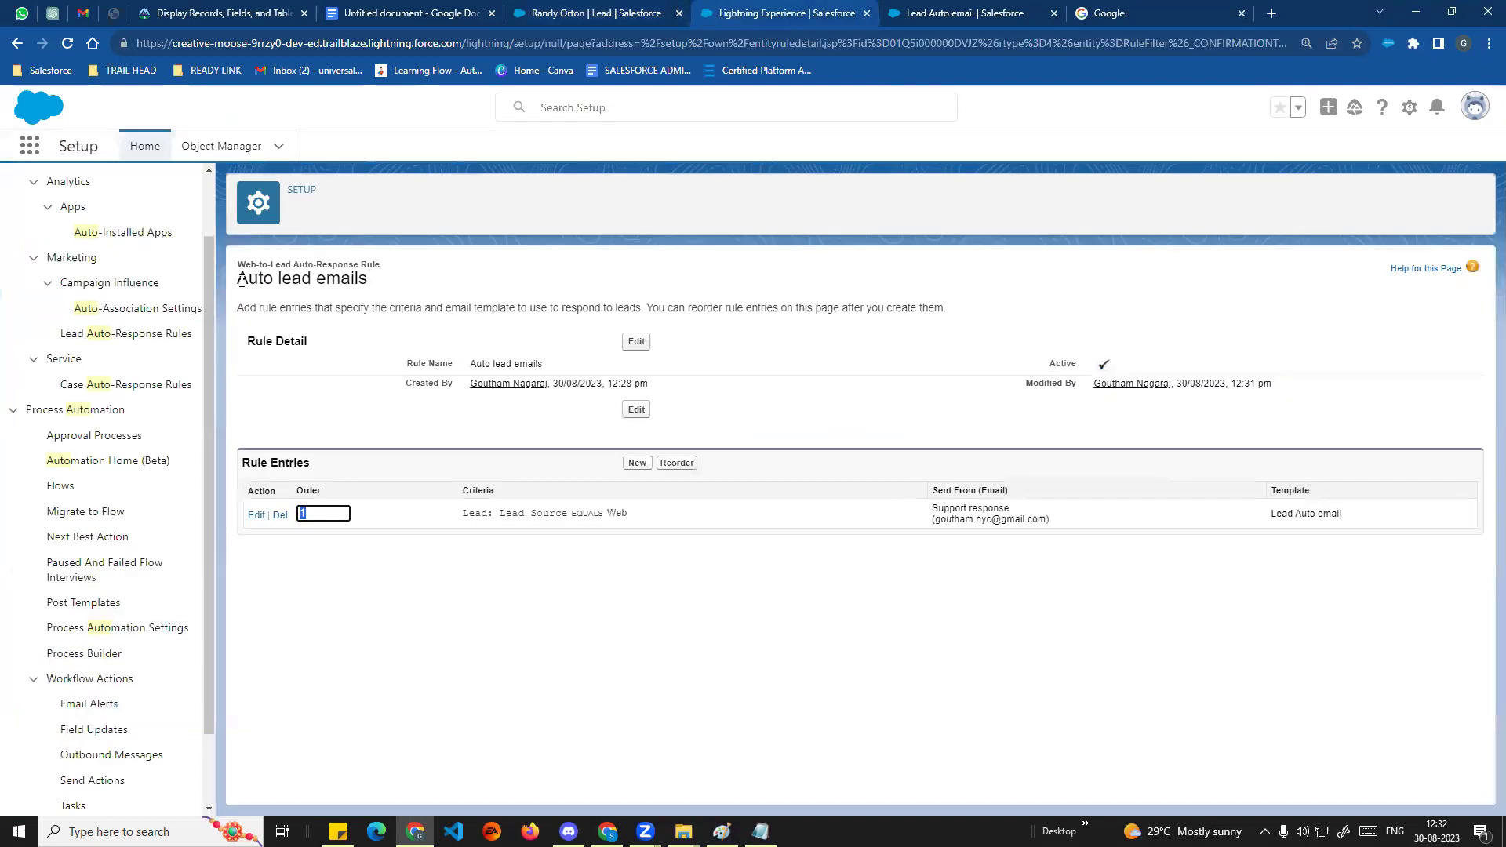
drag(239, 279, 420, 289)
click(523, 295)
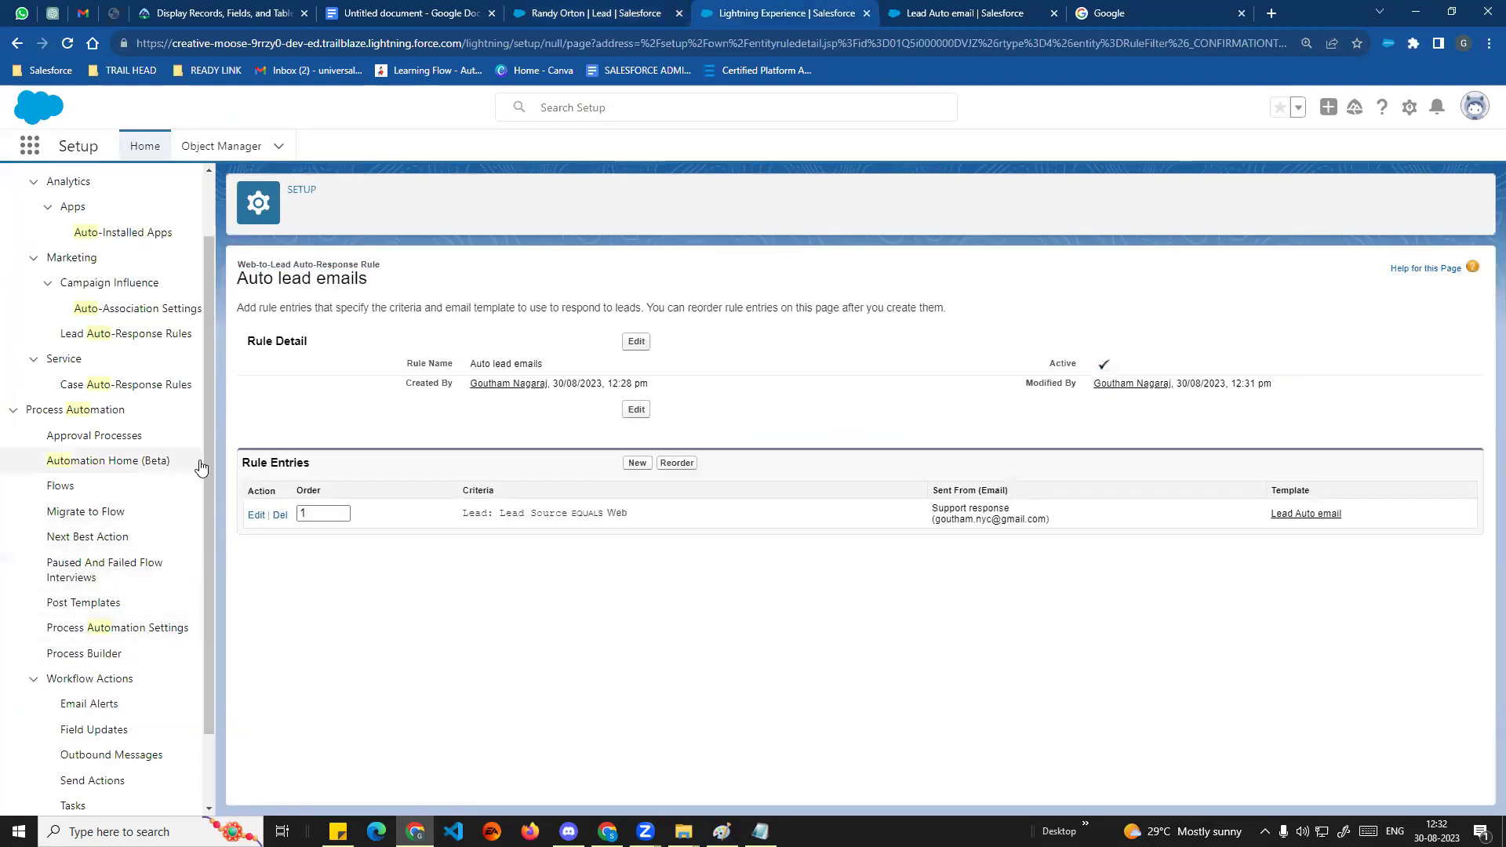
Start a second rule entry for Auto lead emails with sort order 2.
click(632, 464)
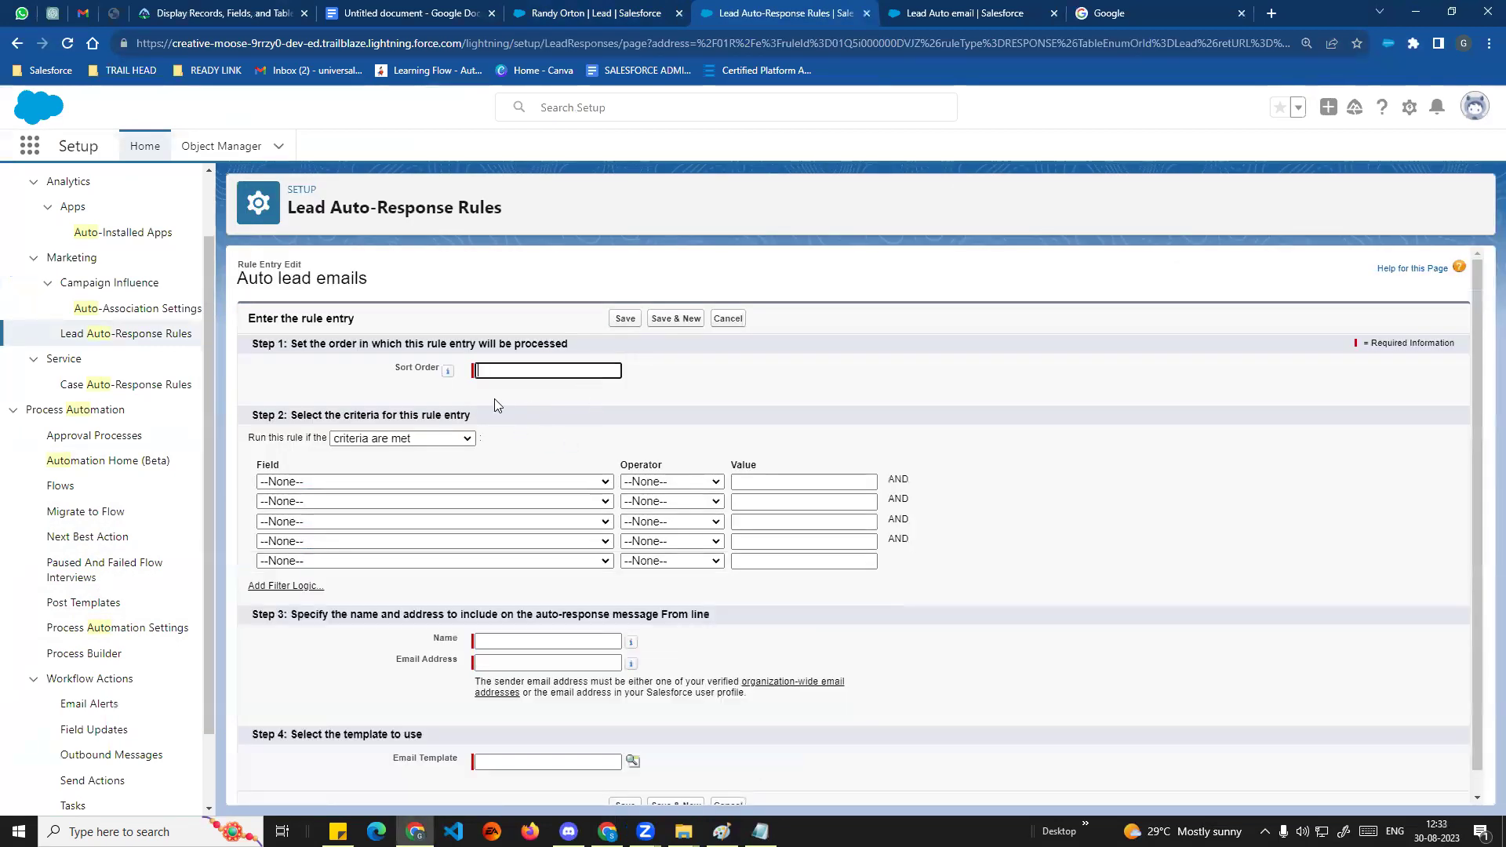
click(508, 370)
click(554, 438)
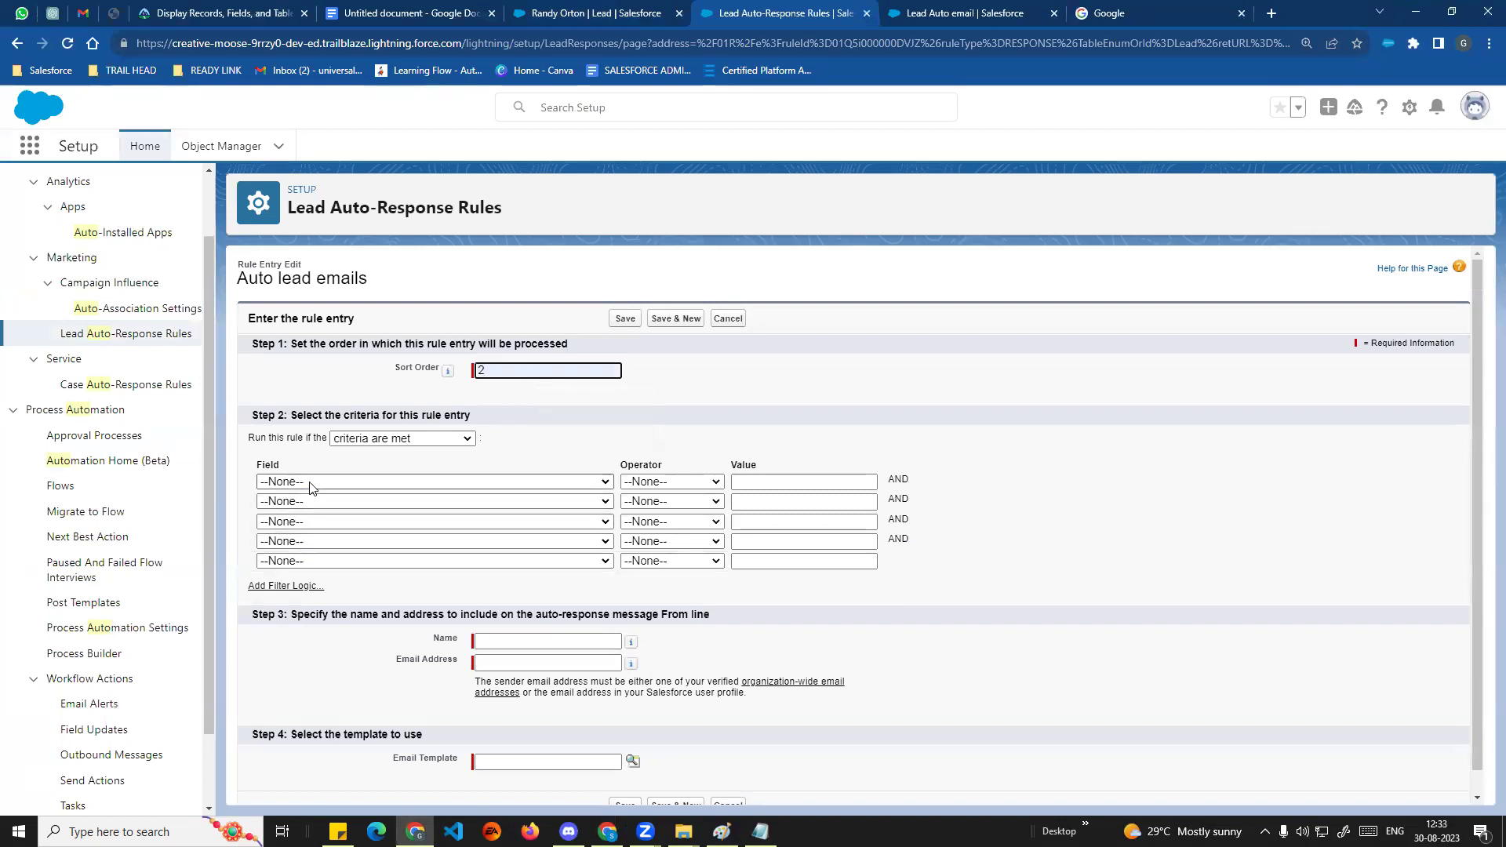